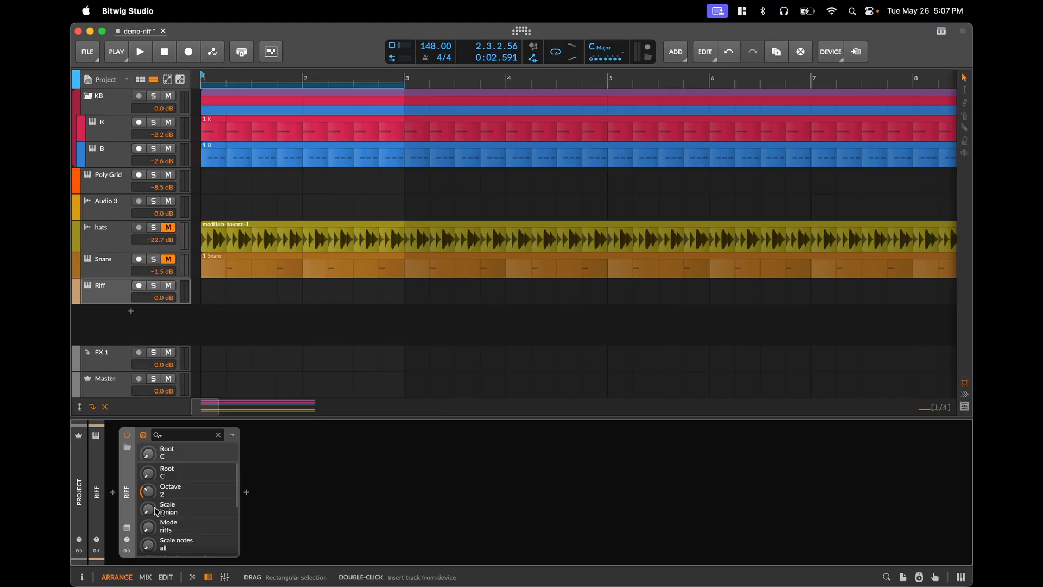
Open the Riff device's plugin window, compare its settings with the Riff controller extension's panel, and close both
left_click(128, 531)
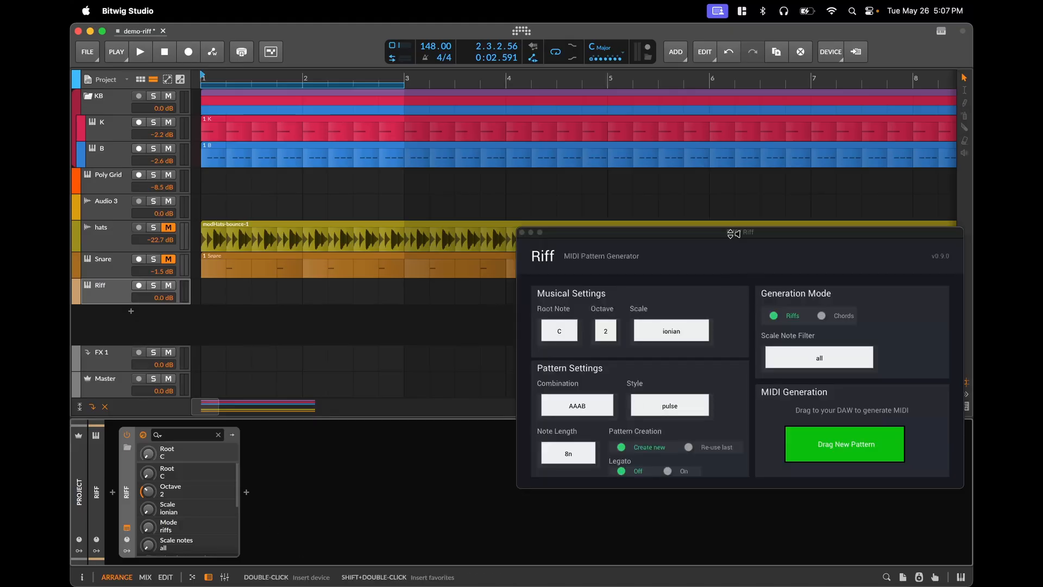
left_click_drag(697, 234, 402, 176)
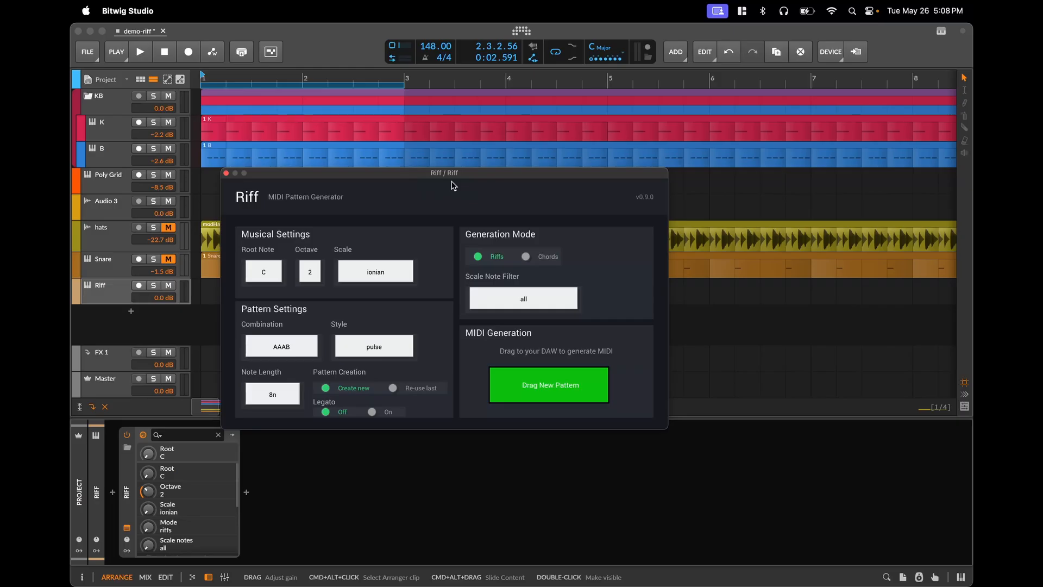
left_click(941, 31)
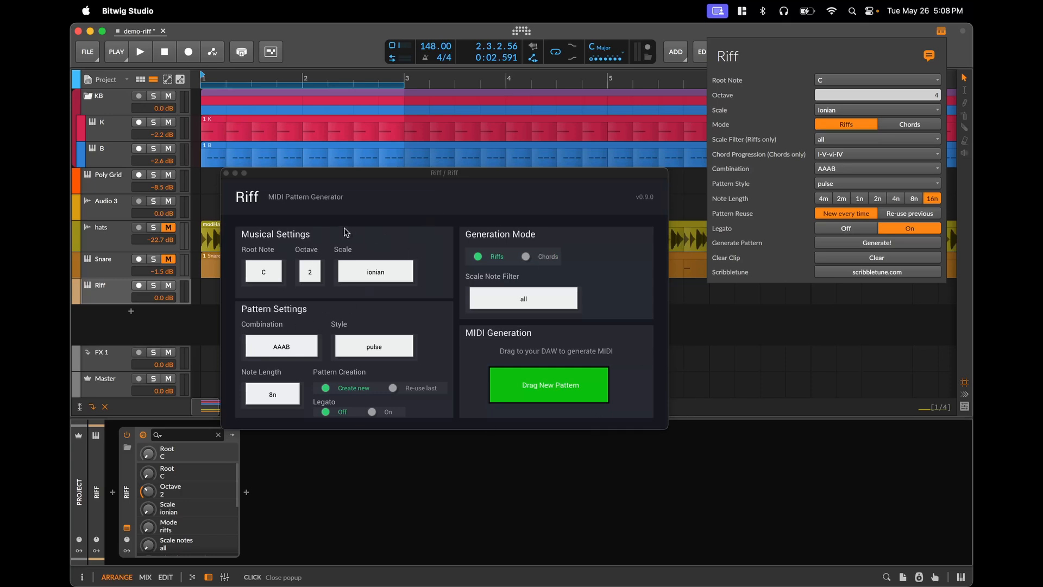
left_click_drag(444, 177, 384, 196)
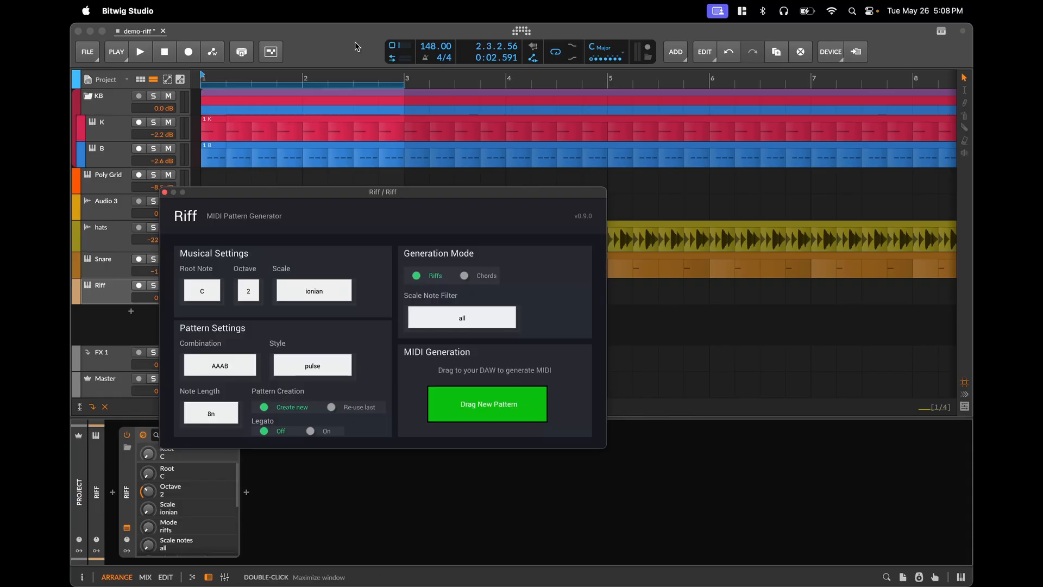
left_click_drag(342, 193, 420, 188)
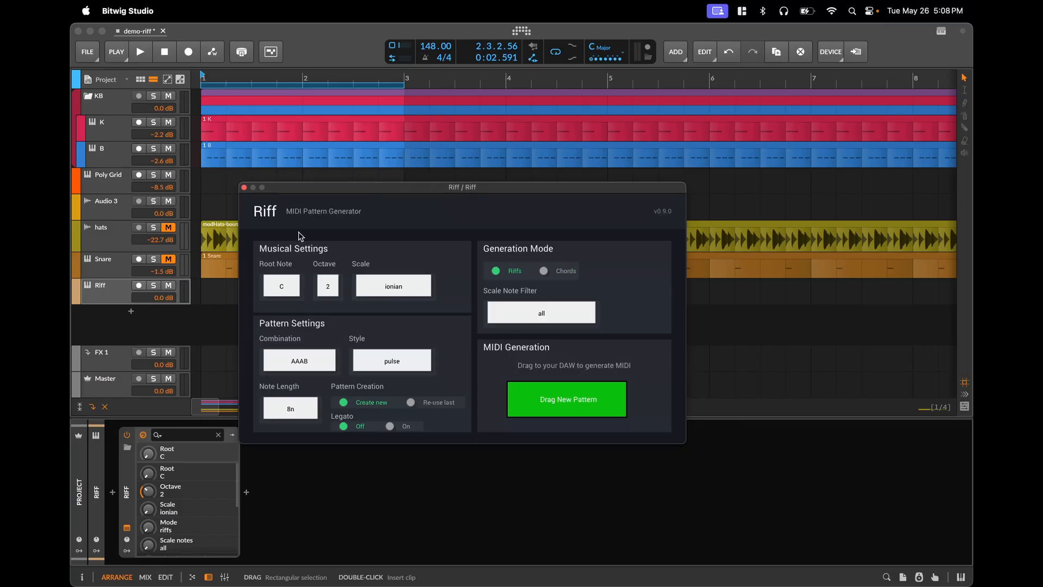
left_click(941, 32)
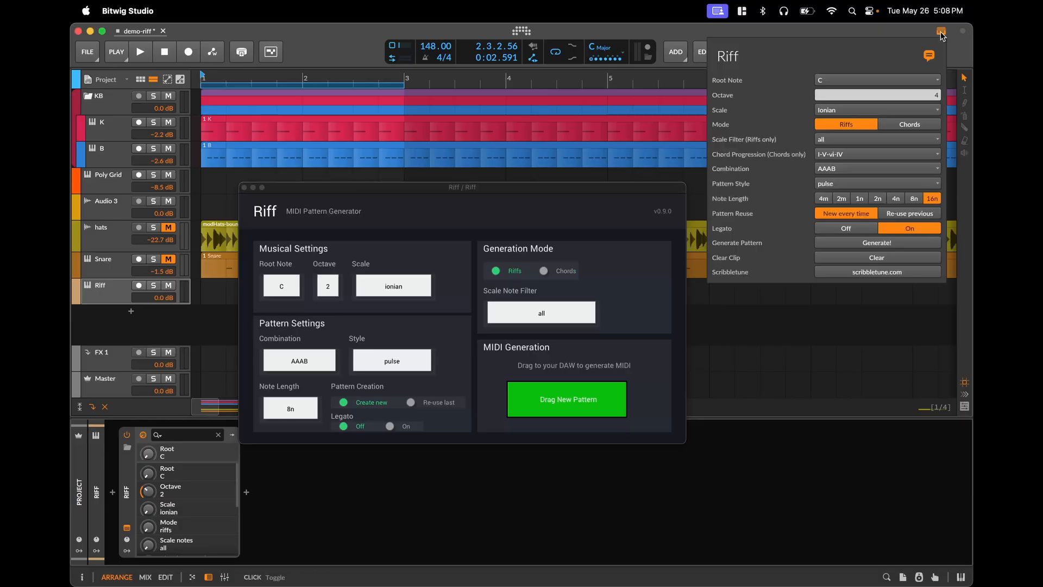
left_click(941, 32)
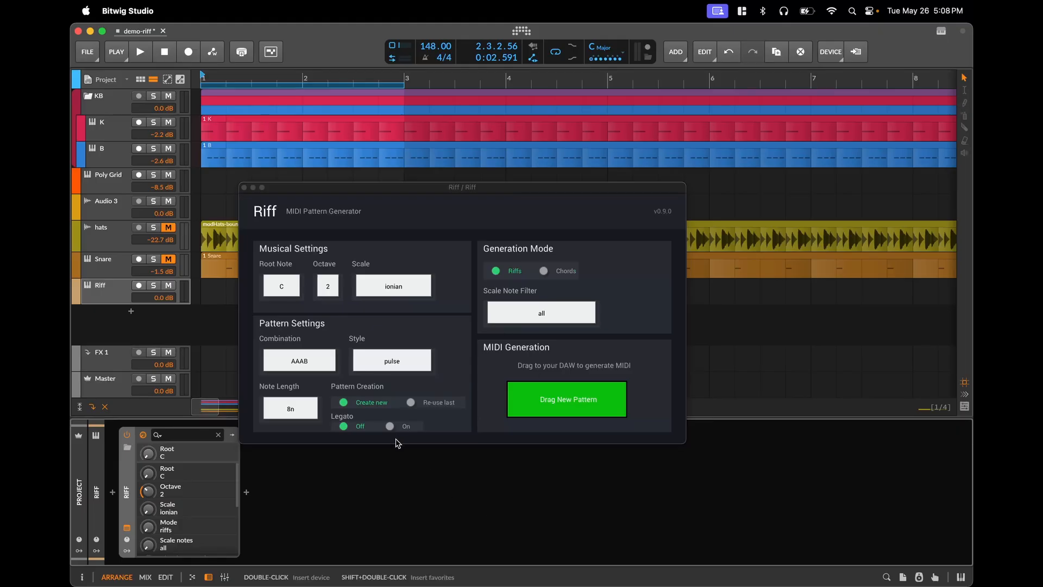
left_click(244, 188)
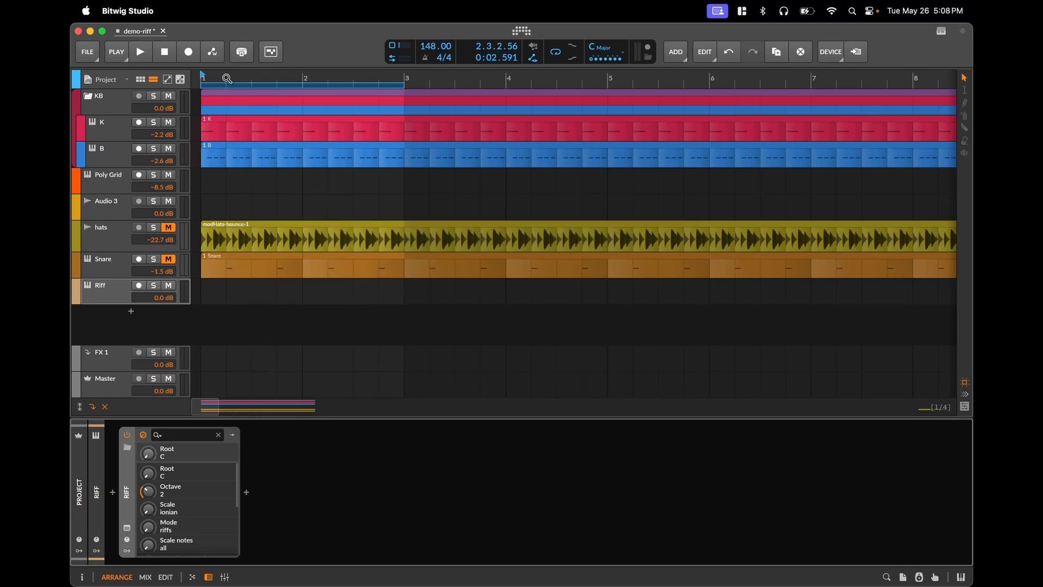
Play the first two bars of the arrangement and stop playback
left_click_drag(217, 74, 316, 77)
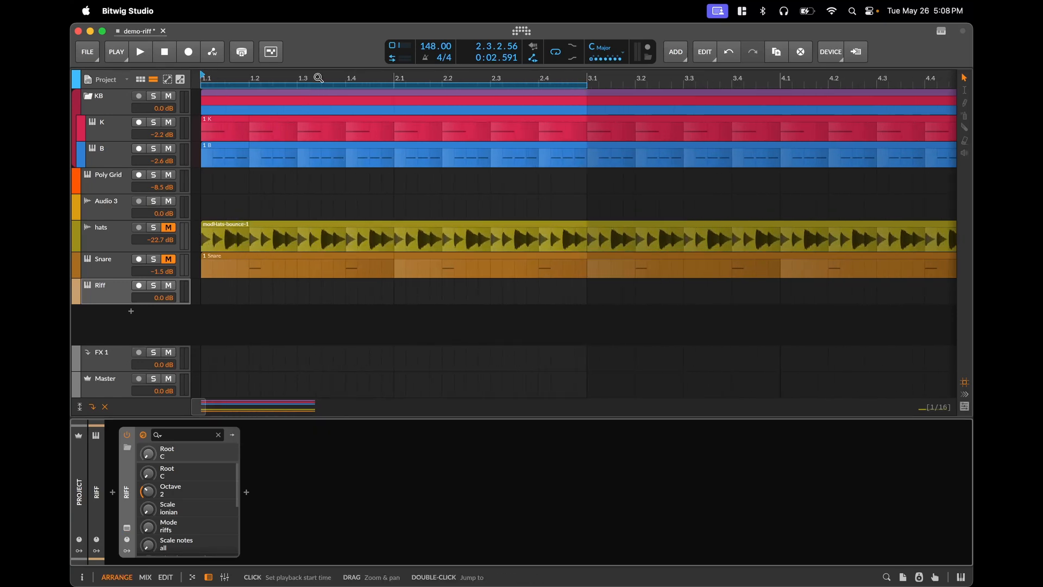
key("space")
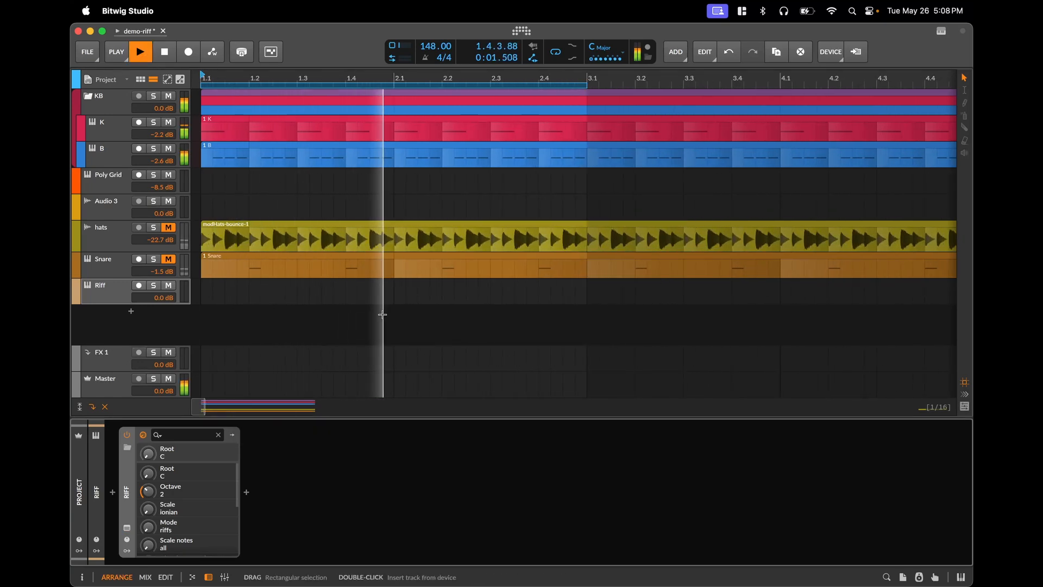
key("space")
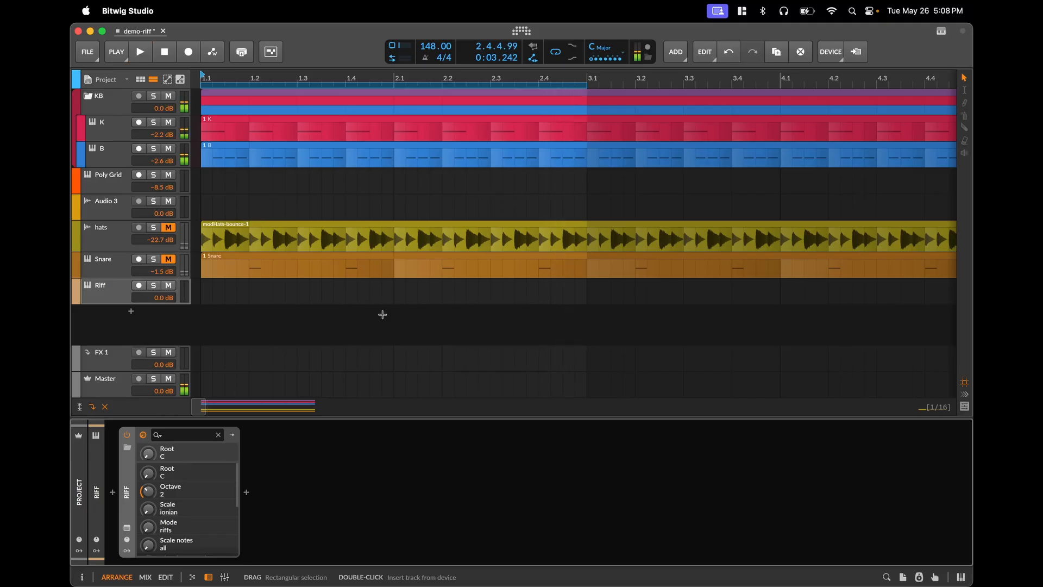
Open the Poly Grid track's patch and look over its modules from the transport input to the Wavetable oscillator
left_click(106, 182)
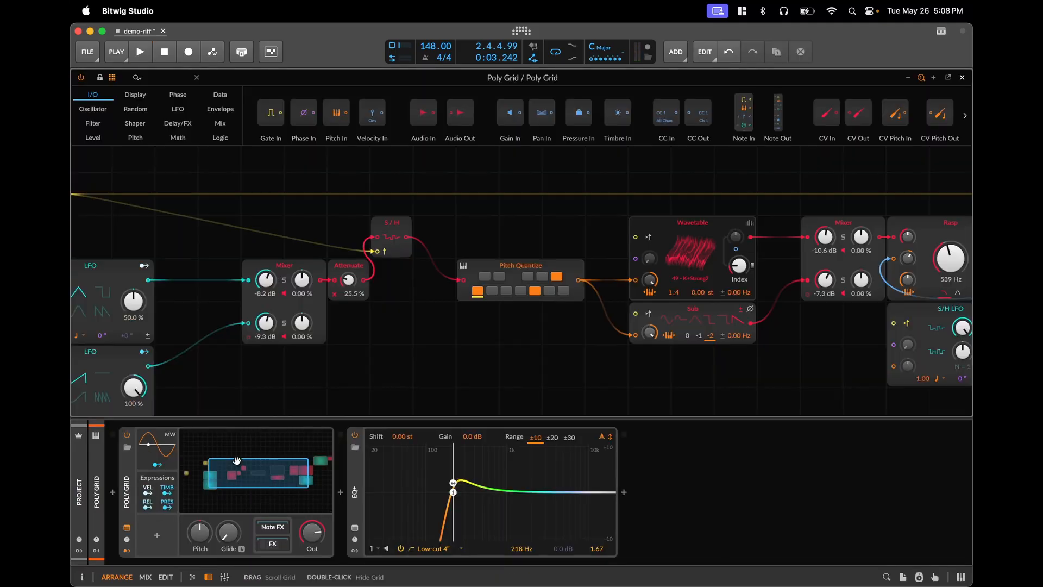
left_click(251, 470)
scroll(491, 334, "left", 5)
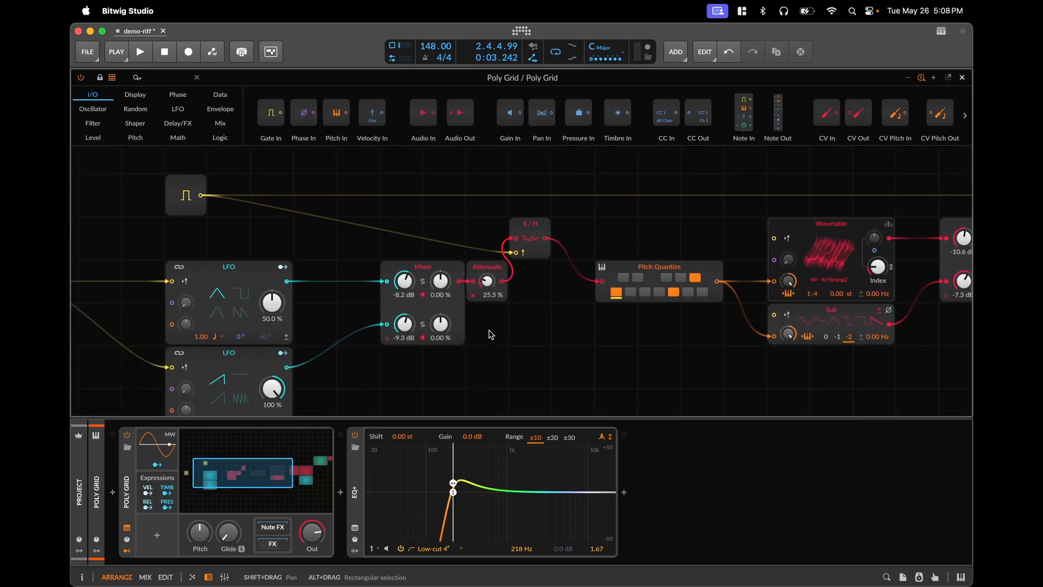
scroll(490, 334, "down", 2)
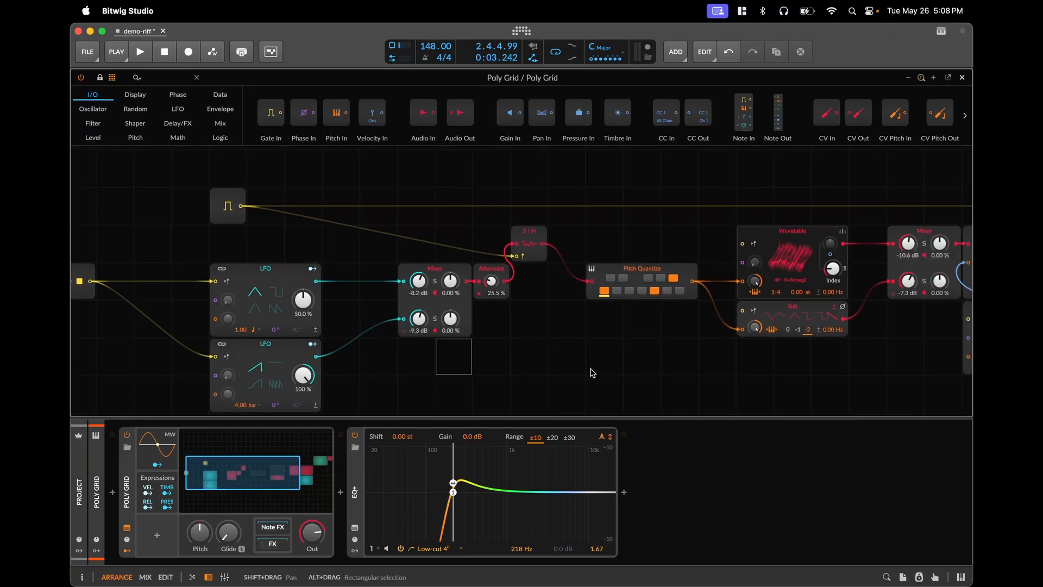
left_click_drag(493, 373, 537, 353)
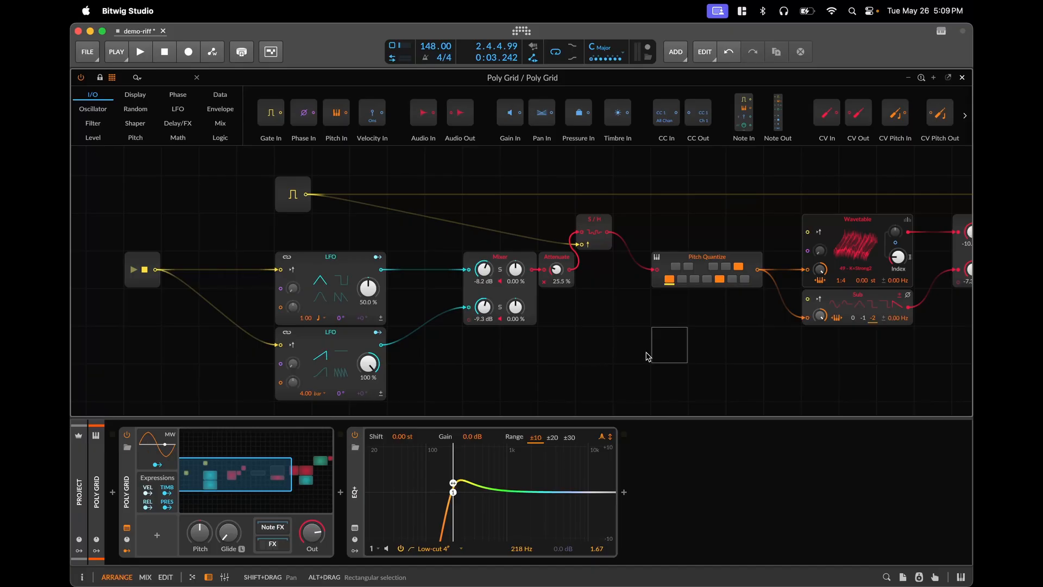
left_click_drag(646, 356, 698, 345)
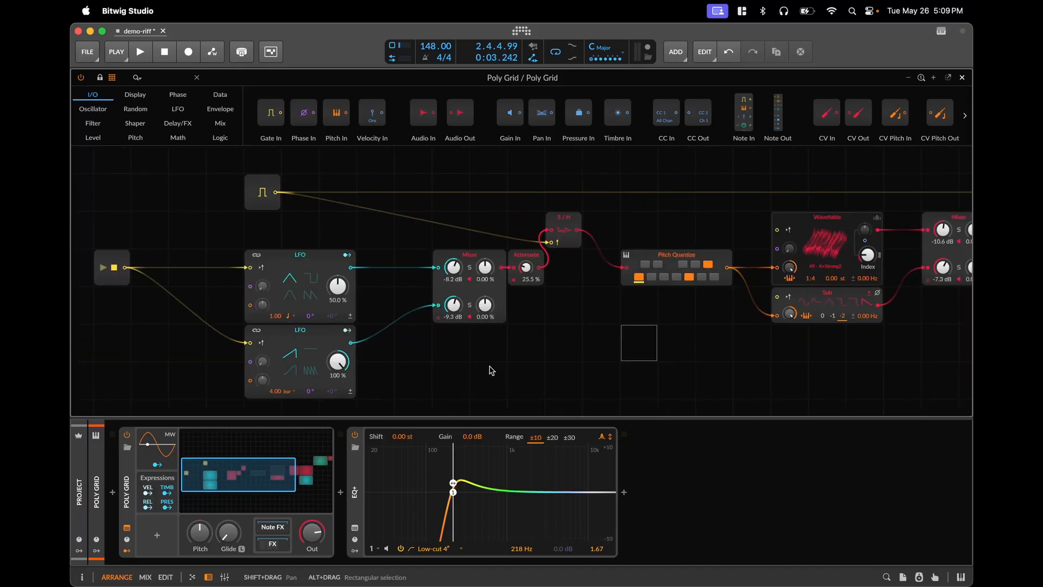
left_click_drag(491, 371, 546, 372)
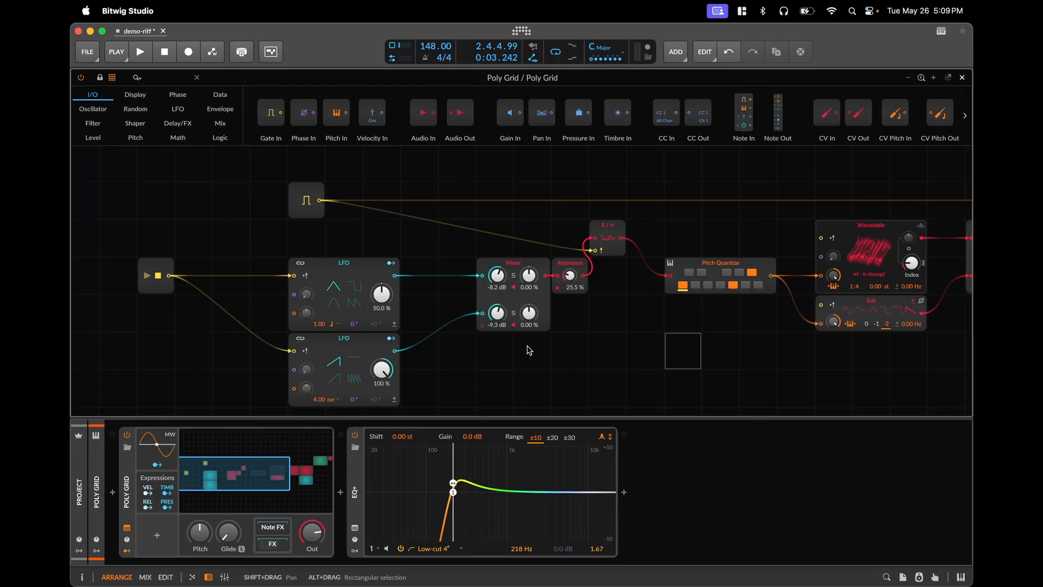
mouse_move(605, 363)
left_mouse_down()
mouse_move(419, 361)
mouse_move(609, 360)
left_mouse_up()
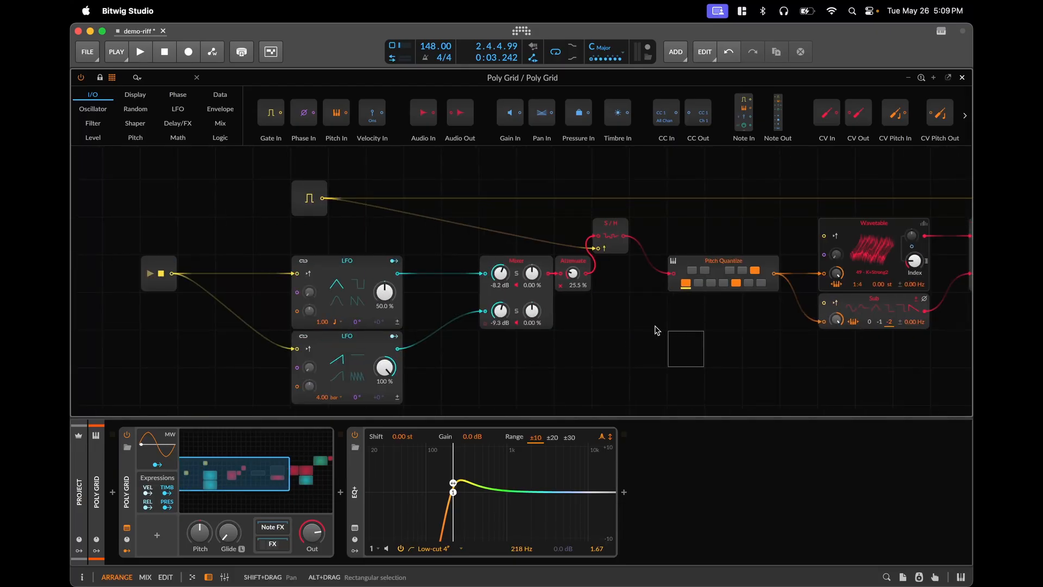
Check the pattern settings in the Riff extension's panel, close it, and look over the LFO part of the grid patch
left_click(941, 31)
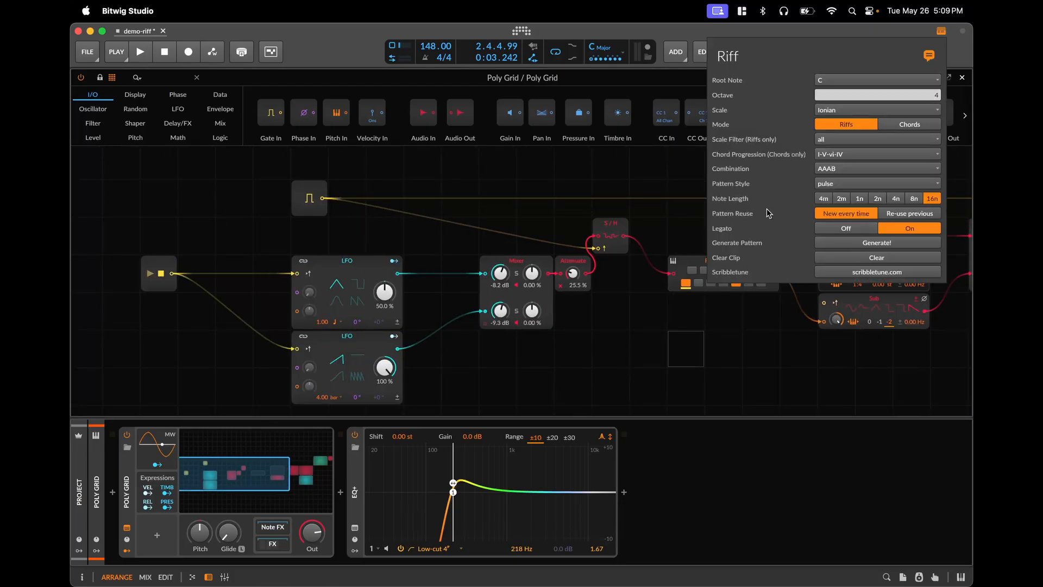
left_click(598, 381)
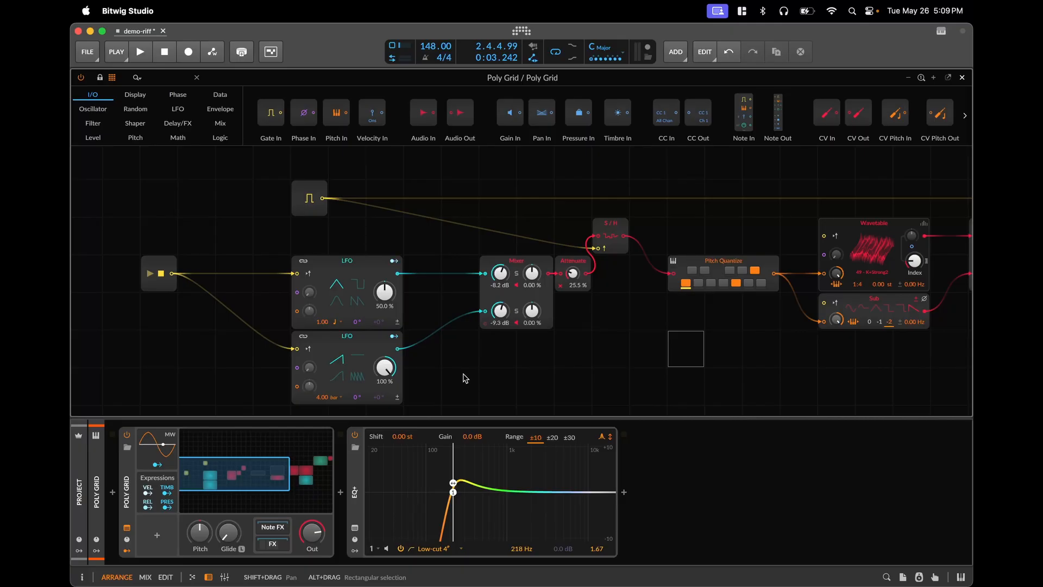
left_click_drag(466, 379, 512, 369)
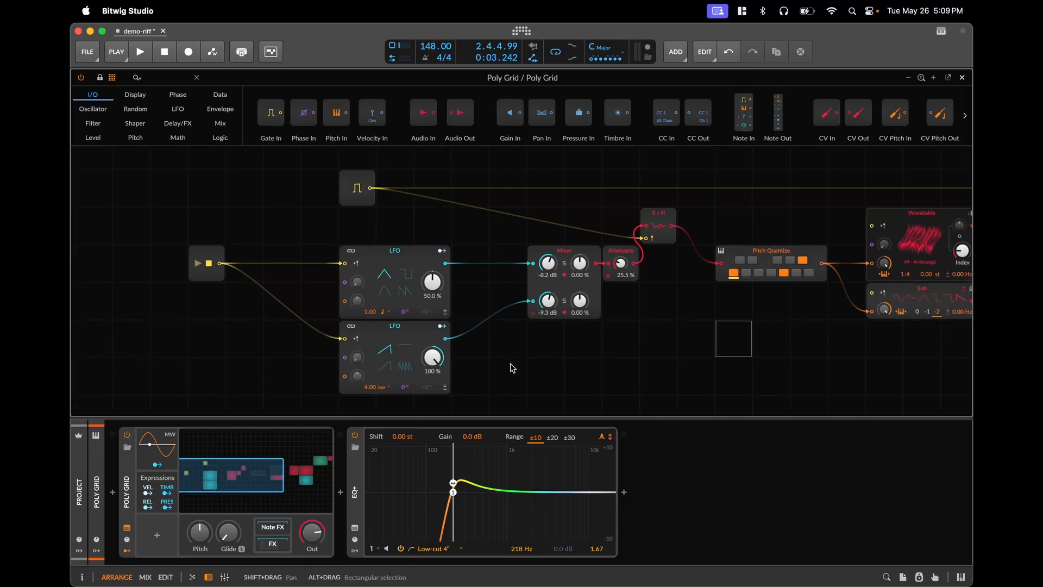
left_click_drag(620, 364, 557, 362)
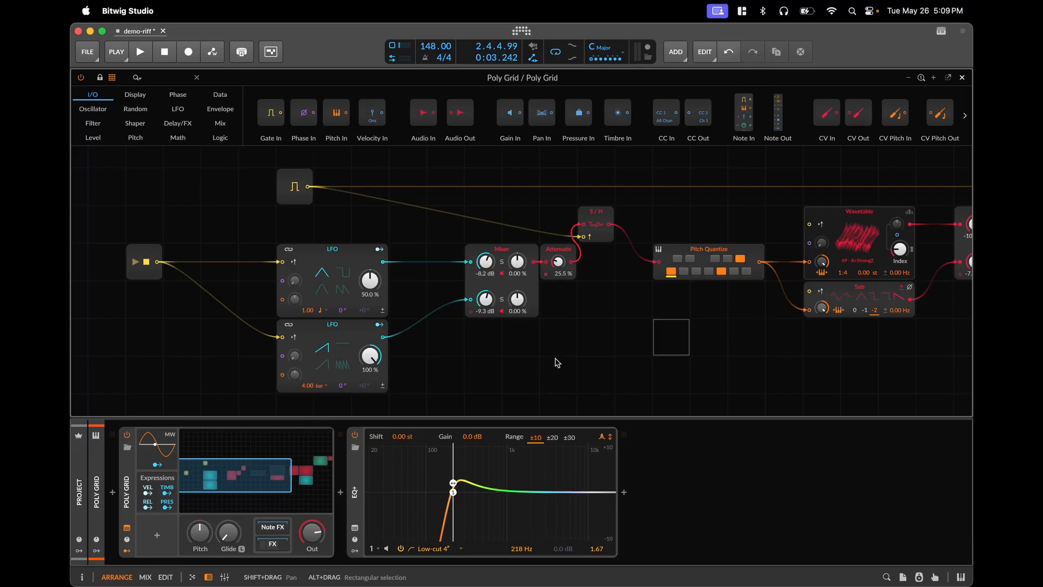
left_click_drag(201, 352, 260, 350)
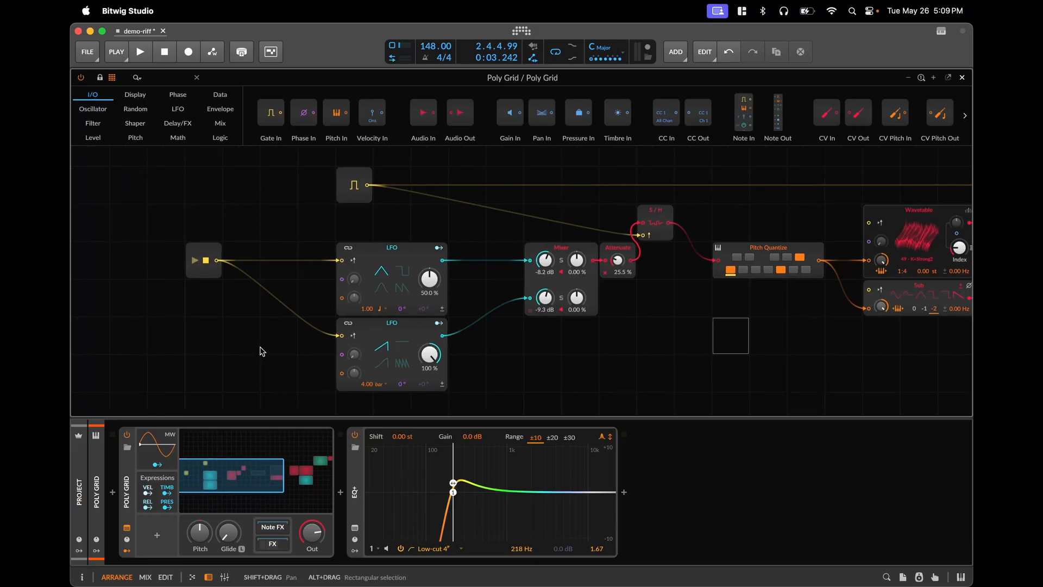
Examine the upper LFO, the gate input, the S/H module it triggers, and the Pitch Quantize module in the grid patch
left_click(371, 293)
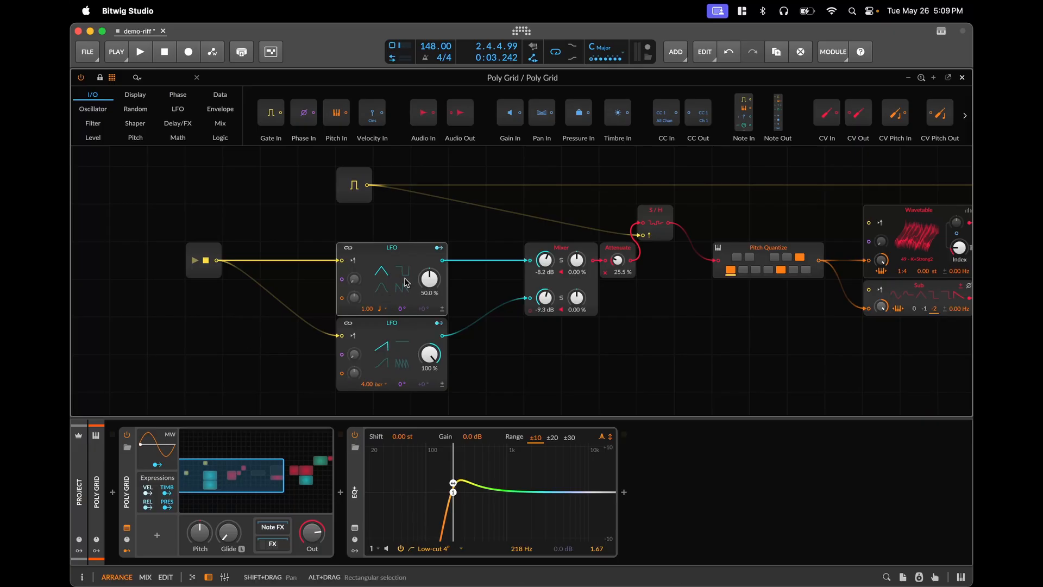
scroll(386, 217, "right", 3)
scroll(386, 216, "up", 1)
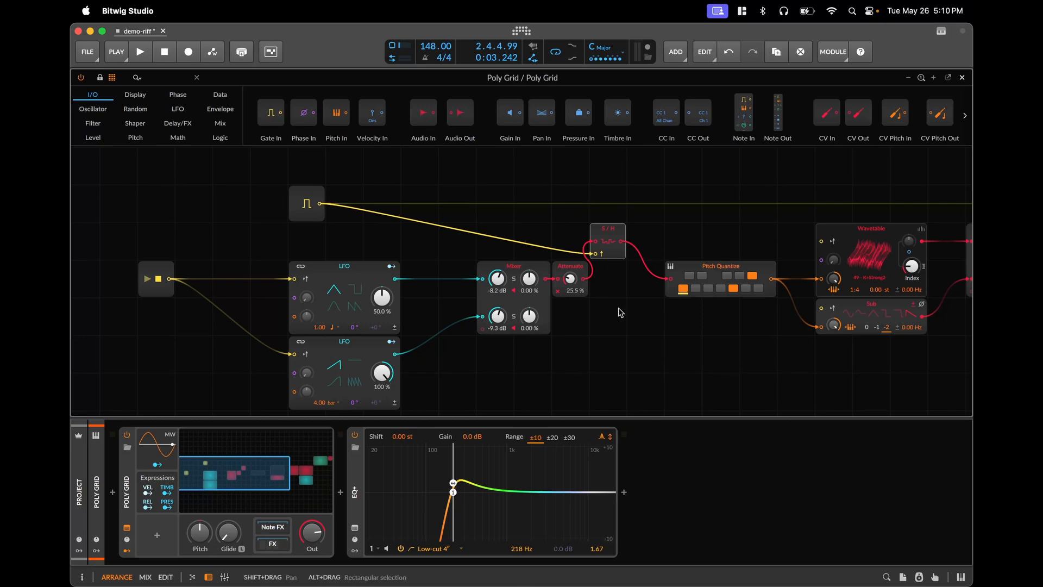
left_click(311, 217)
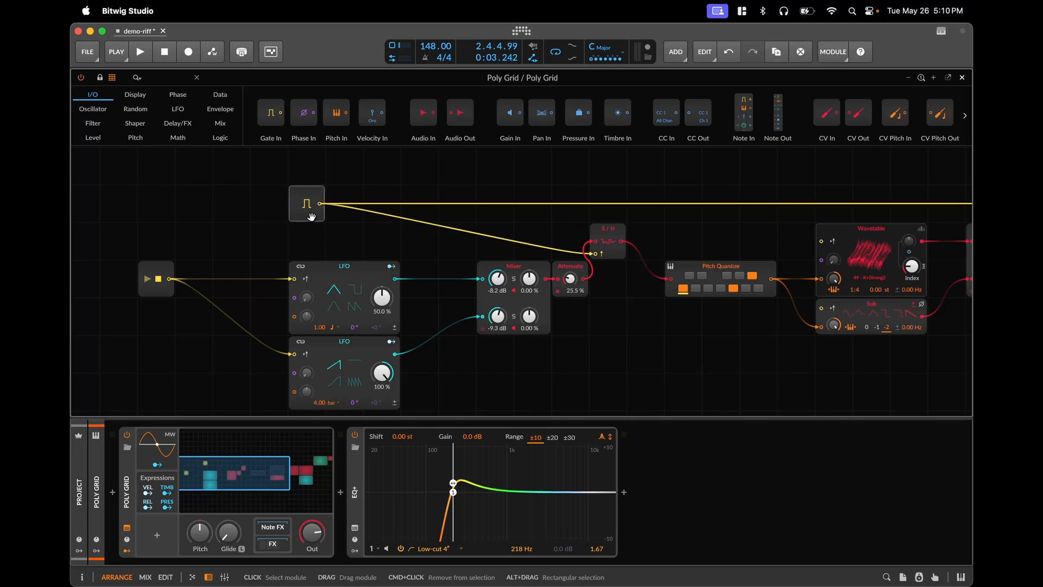
left_click(598, 228)
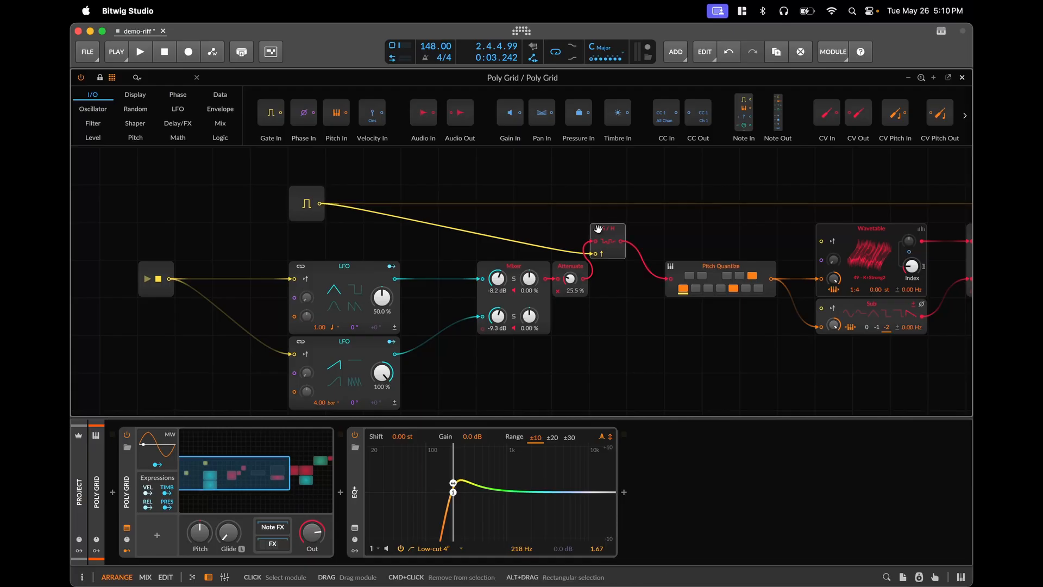
left_click(686, 267)
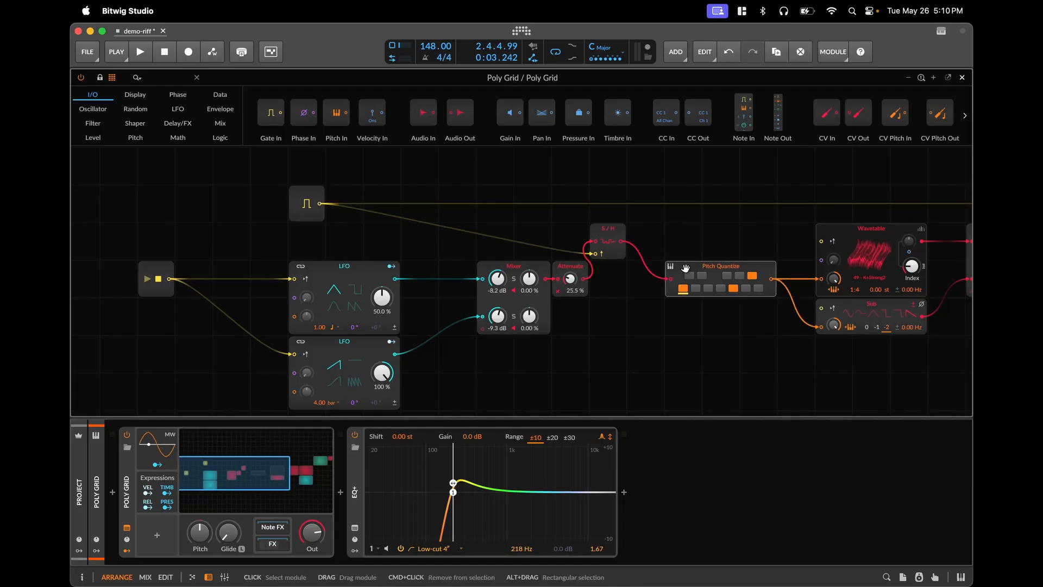
left_click_drag(732, 366, 642, 328)
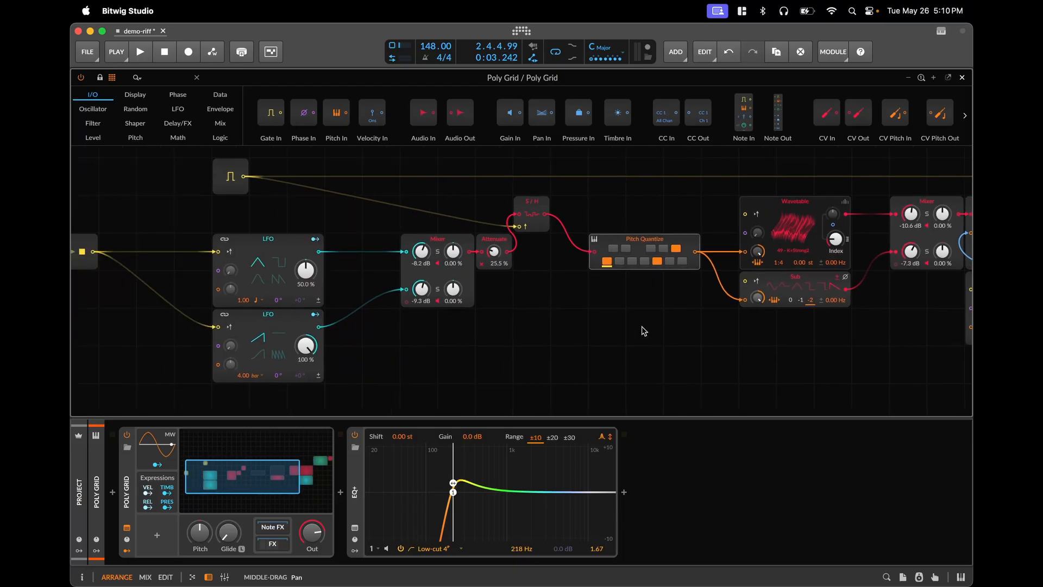
left_click_drag(409, 348, 563, 364)
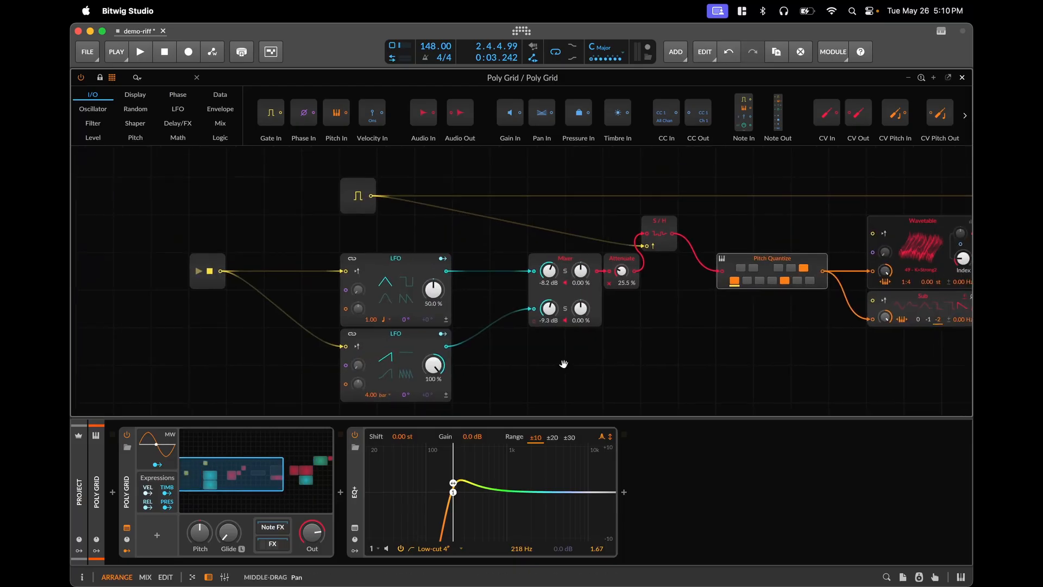
Examine how both LFOs feed the Mixer and S/H, and view the timebase options of the lower LFO without changing them
left_click(413, 277)
left_click(405, 361)
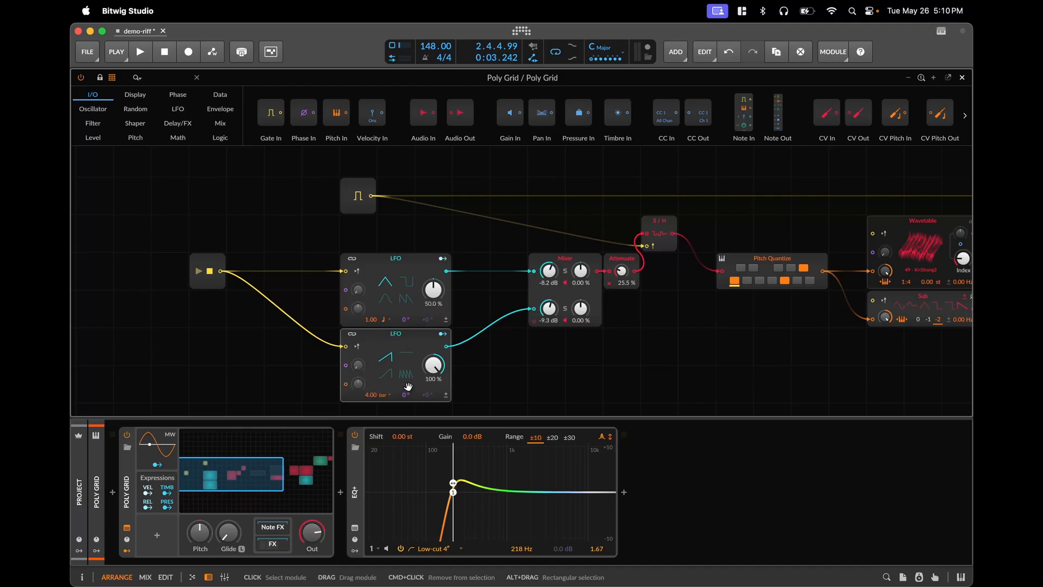
left_click(600, 321)
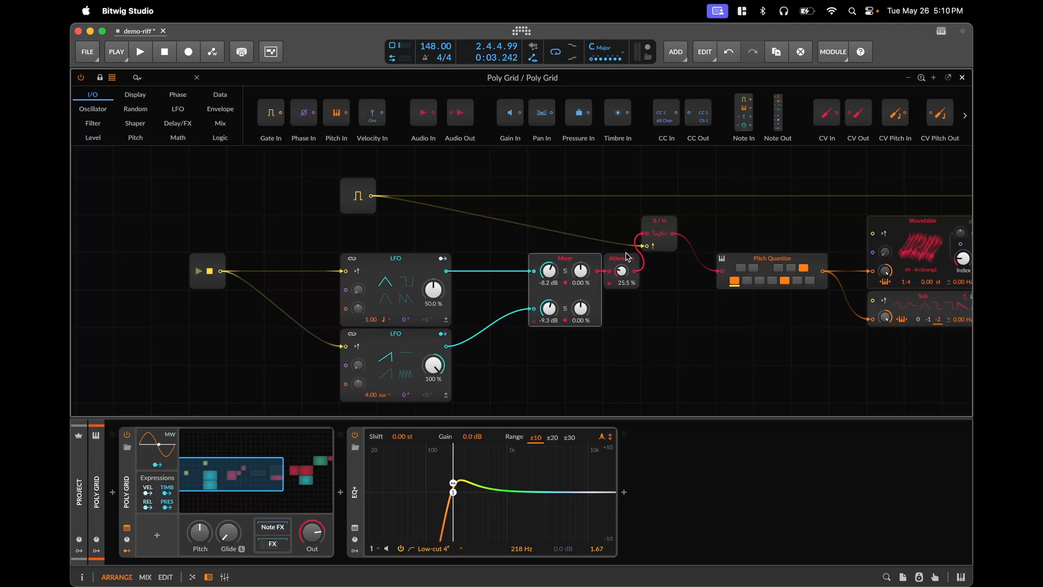
left_click(650, 225)
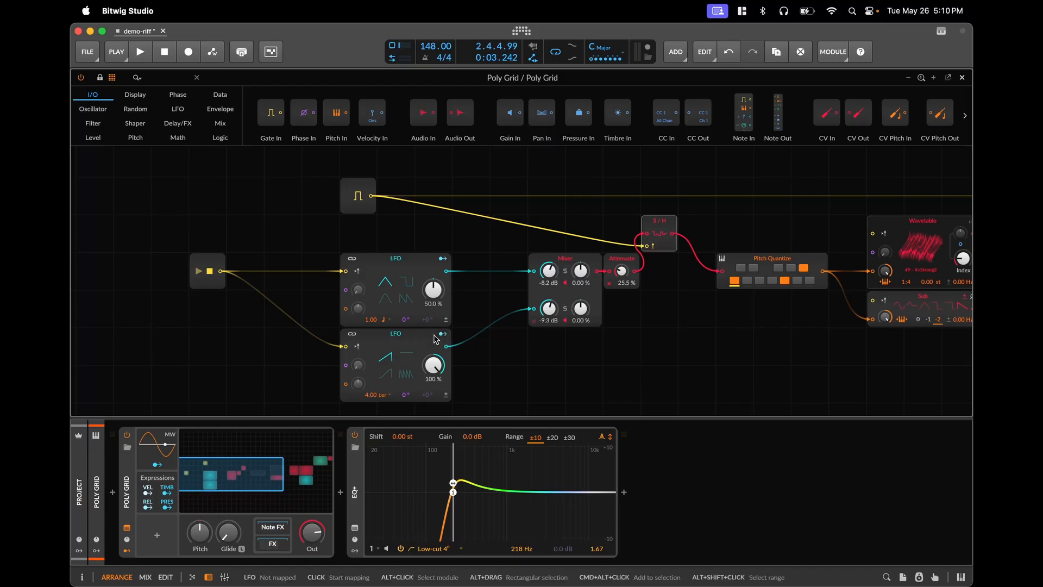
left_click(384, 395)
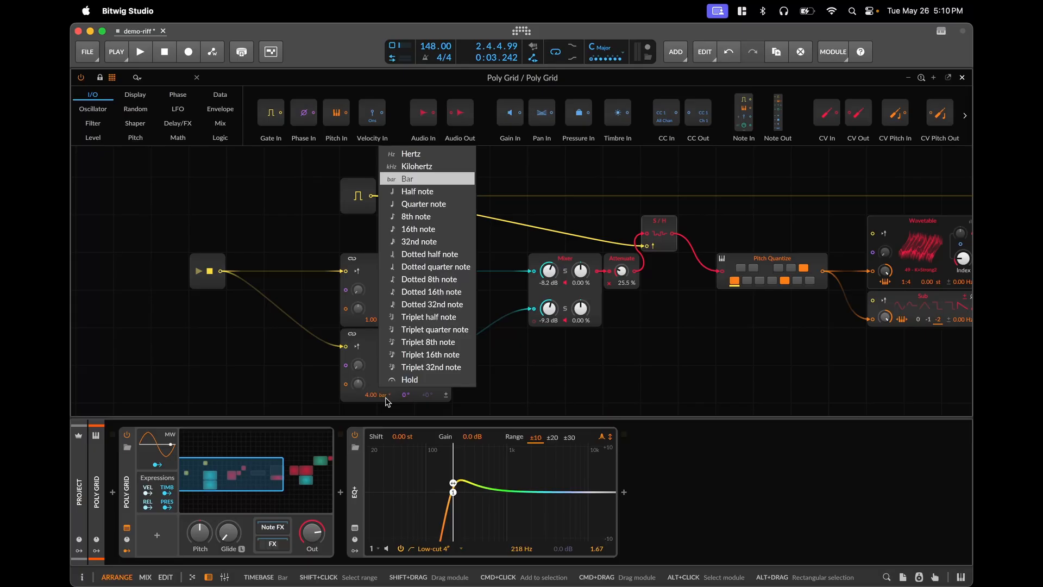
left_click(386, 398)
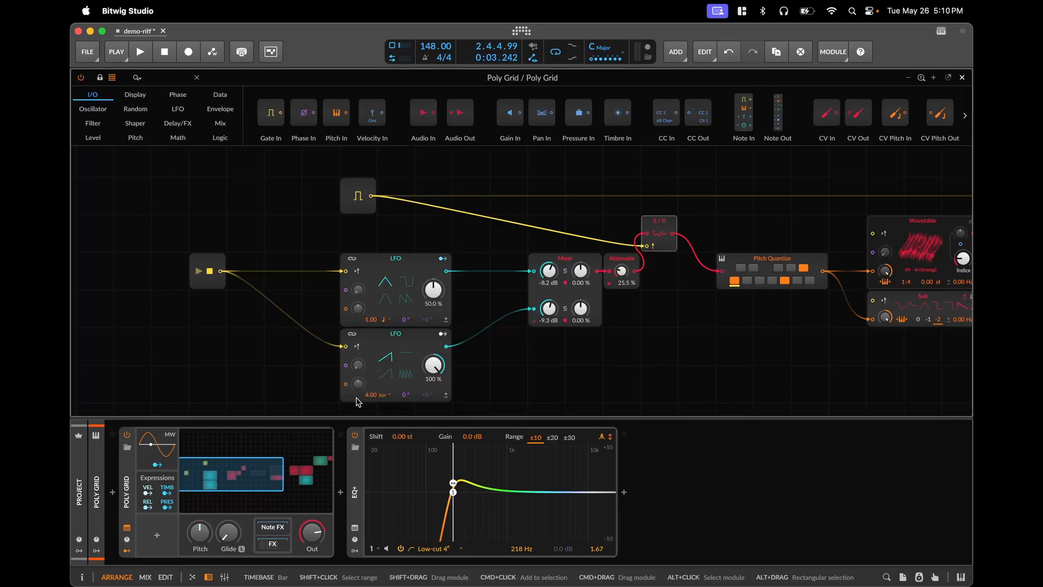
View the upper LFO's timebase options without changing them, and examine how the transport input feeds both LFOs
left_click(384, 321)
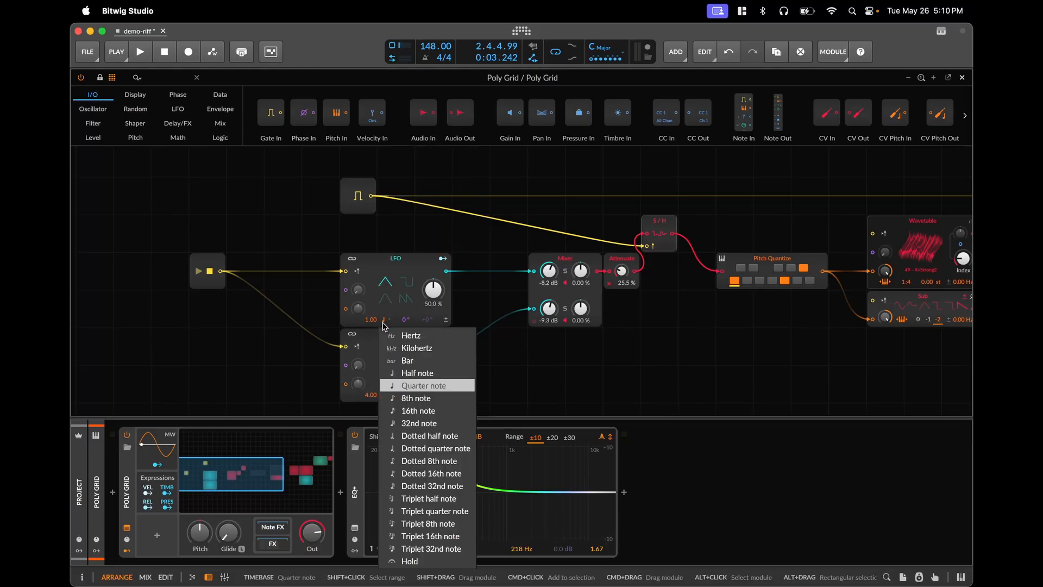
left_click(537, 383)
left_click_drag(315, 333, 321, 307)
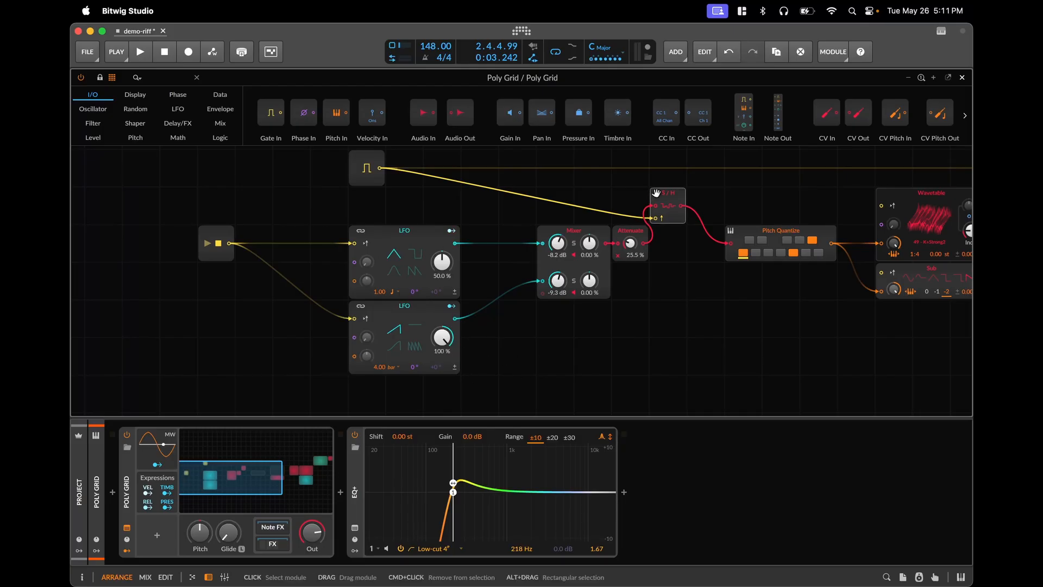
left_click_drag(153, 206, 256, 287)
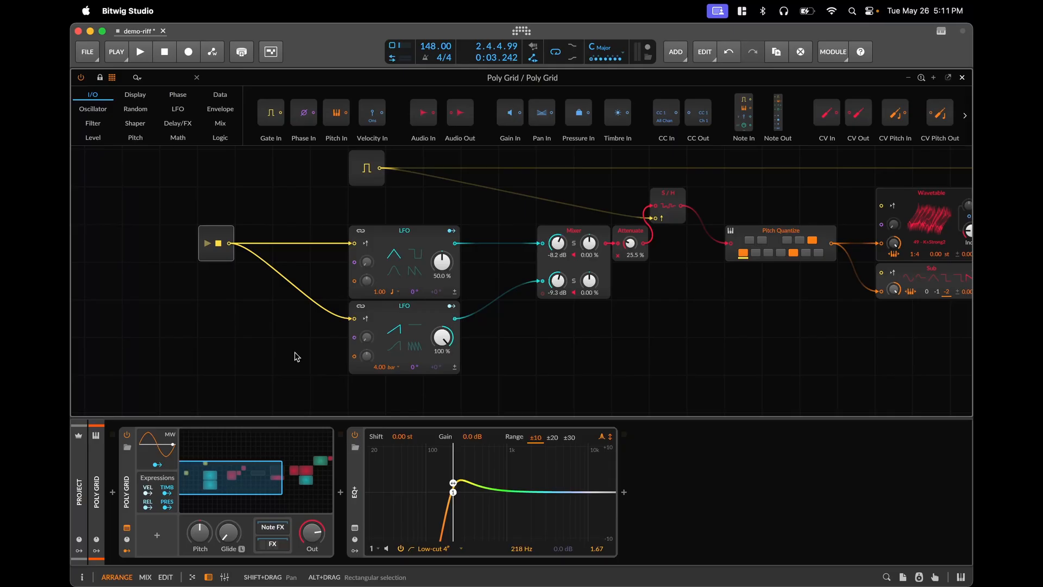
left_click_drag(586, 349, 527, 341)
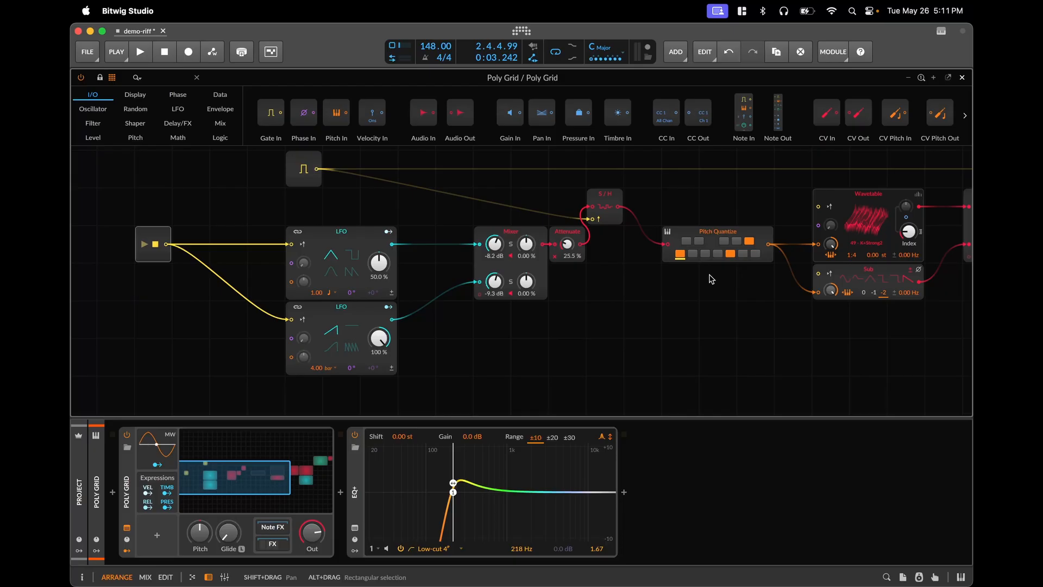
Examine the sound part of the grid patch, from the Wavetable and Sub oscillators through the Mixer, filter and Pluck envelope to the audio output
scroll(711, 279, "right", 10)
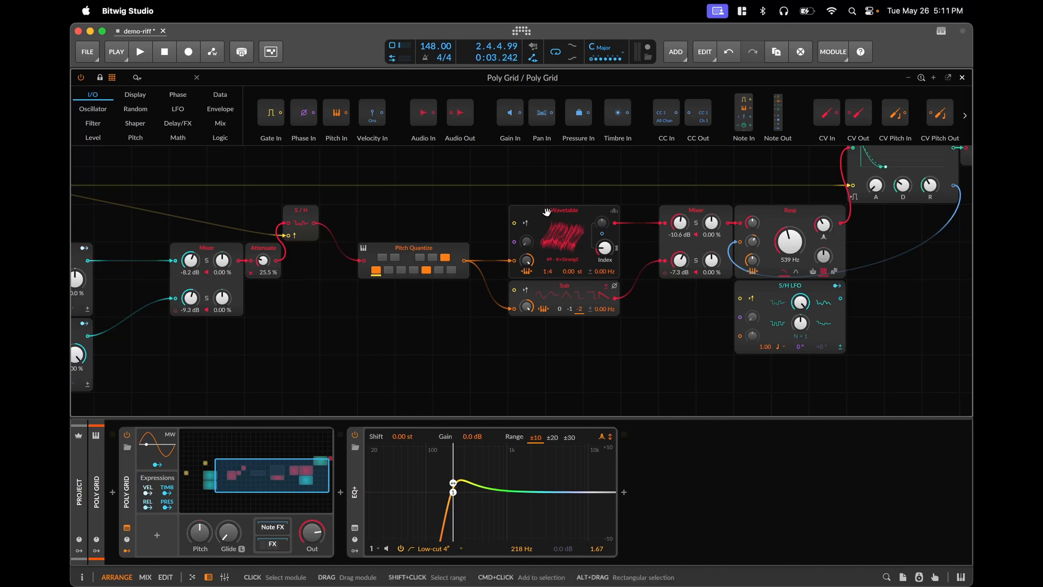
left_click(543, 286)
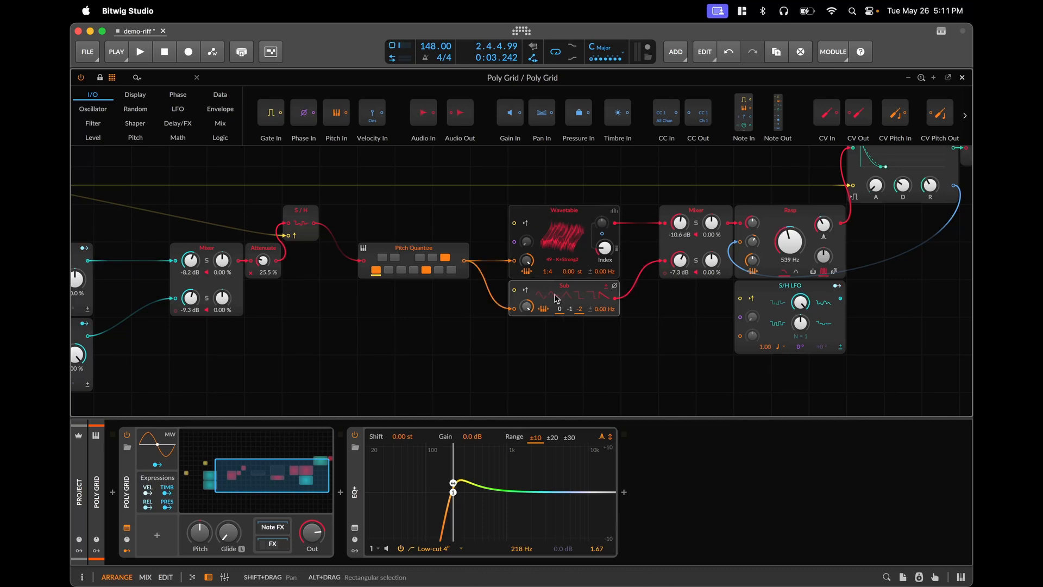
left_click_drag(606, 338, 423, 368)
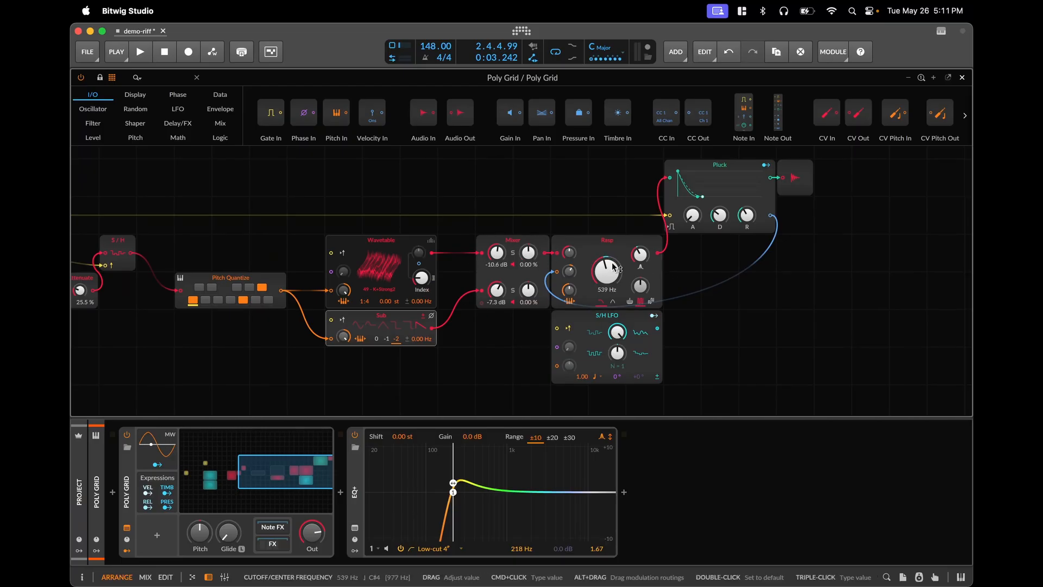
left_click_drag(724, 264, 626, 351)
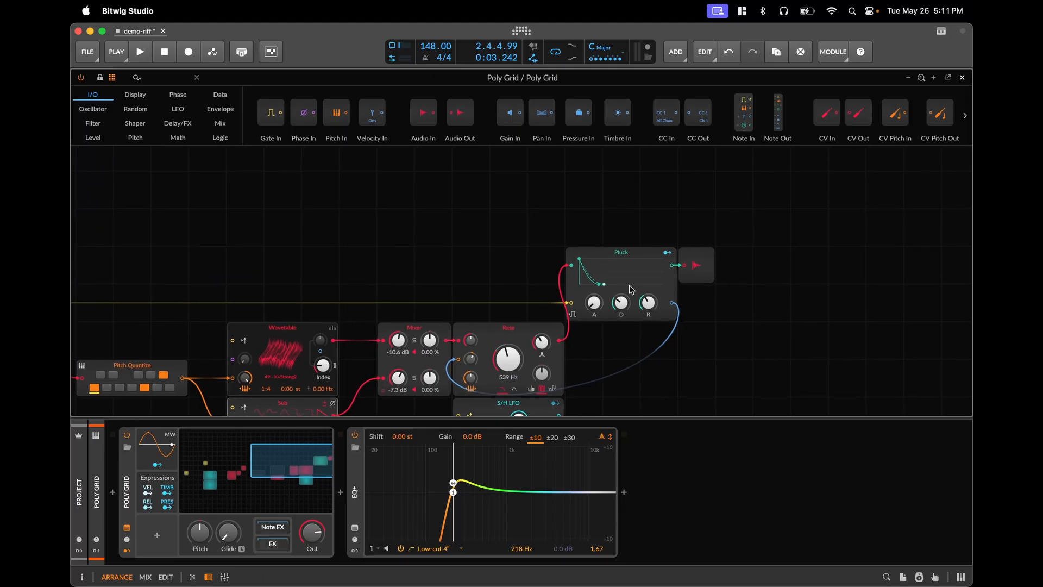
left_click_drag(553, 318, 554, 276)
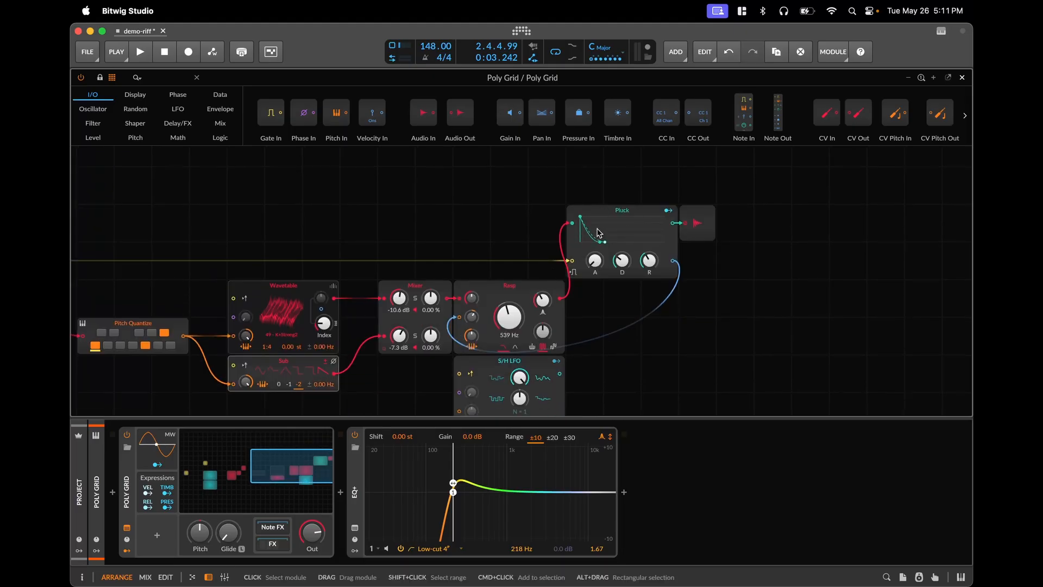
left_click_drag(643, 335, 646, 298)
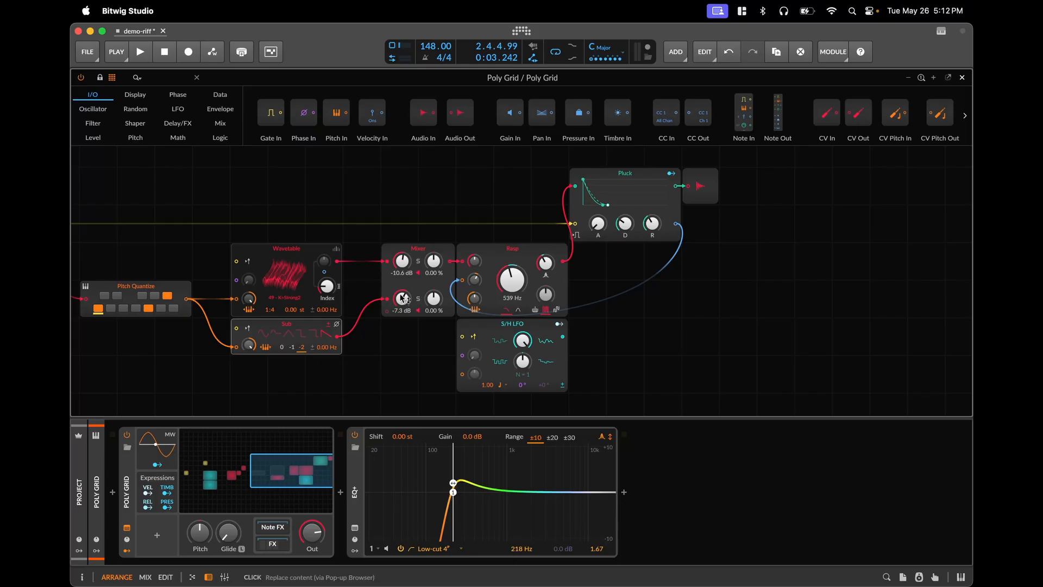
left_click(696, 196)
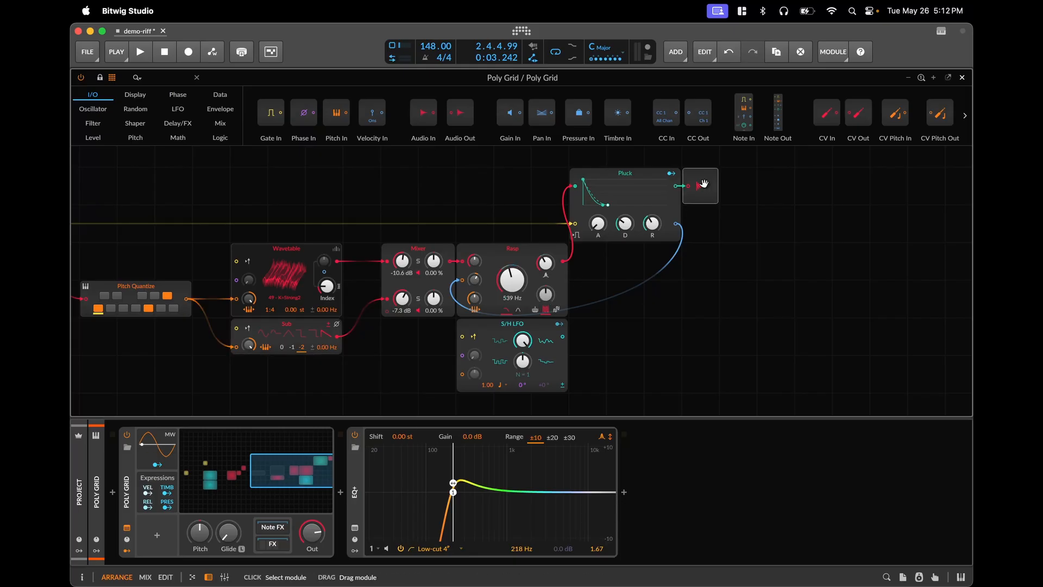
Look back over the whole patch from the oscillators to the LFOs and transport input, and close the grid editor
left_click_drag(394, 343, 629, 339)
left_click_drag(343, 334, 466, 323)
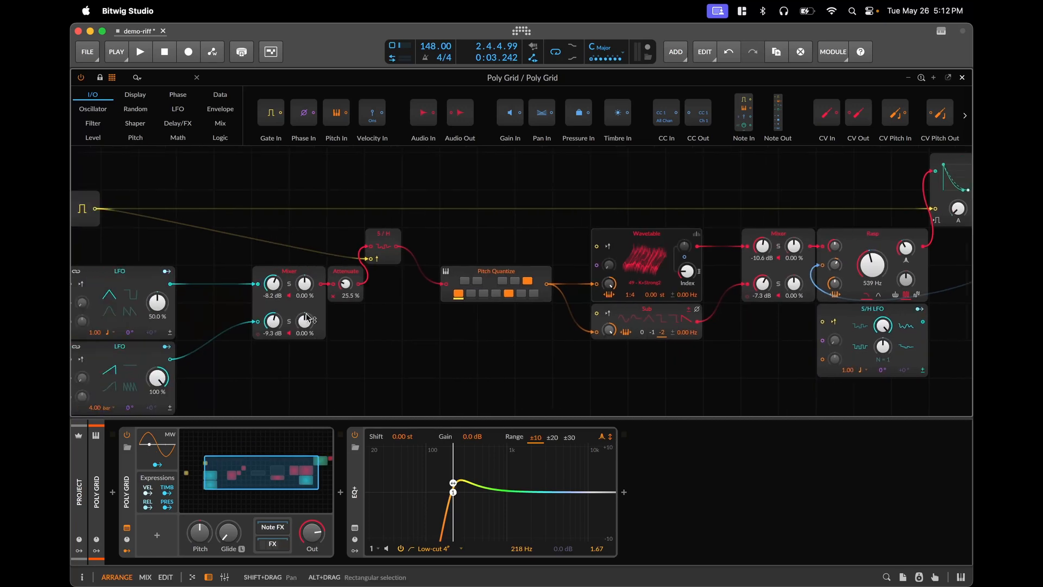
left_click_drag(249, 334, 406, 328)
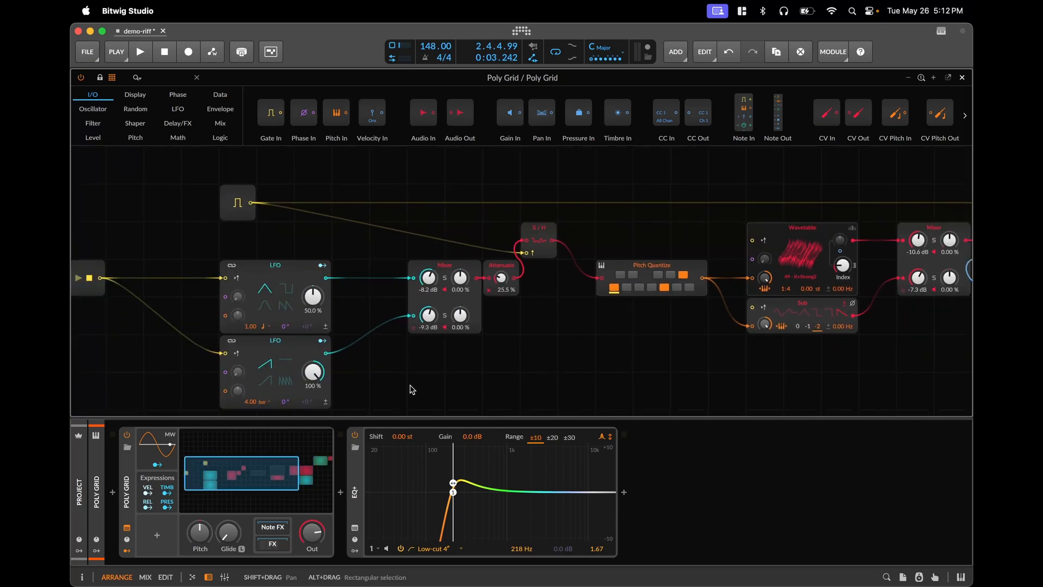
left_click_drag(403, 371, 473, 348)
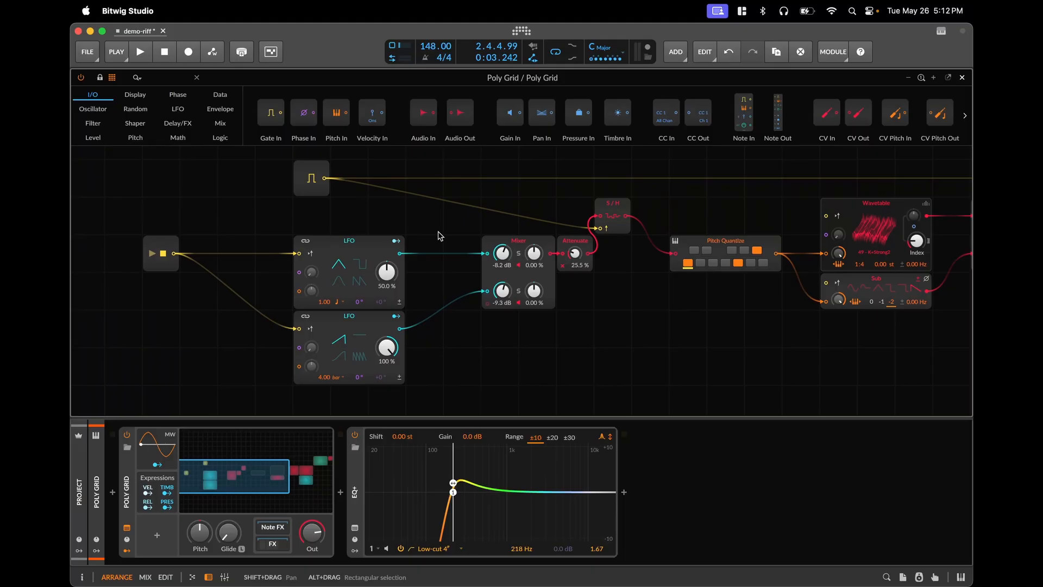
scroll(605, 331, "right", 2)
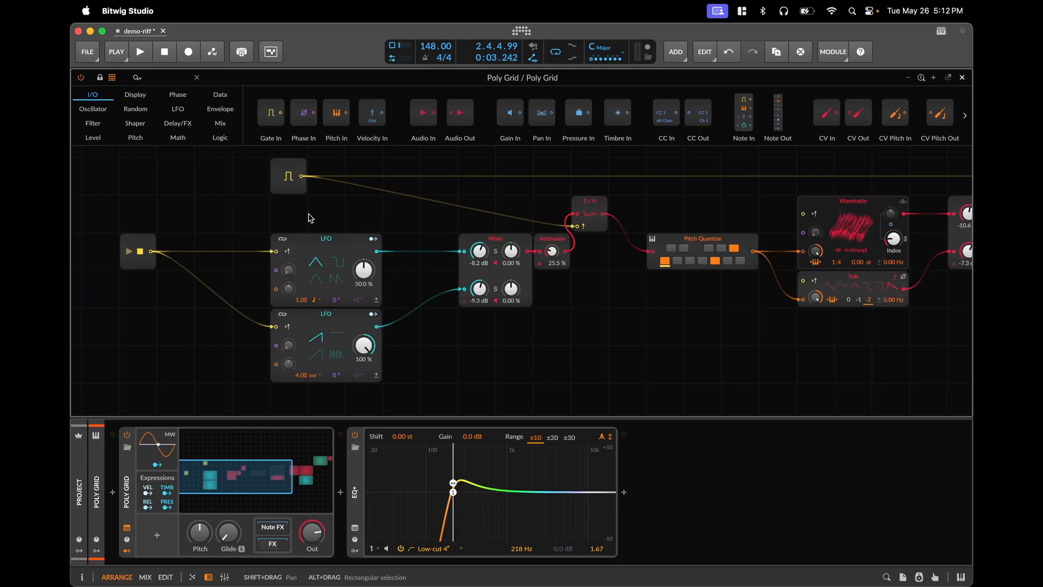
left_click(962, 77)
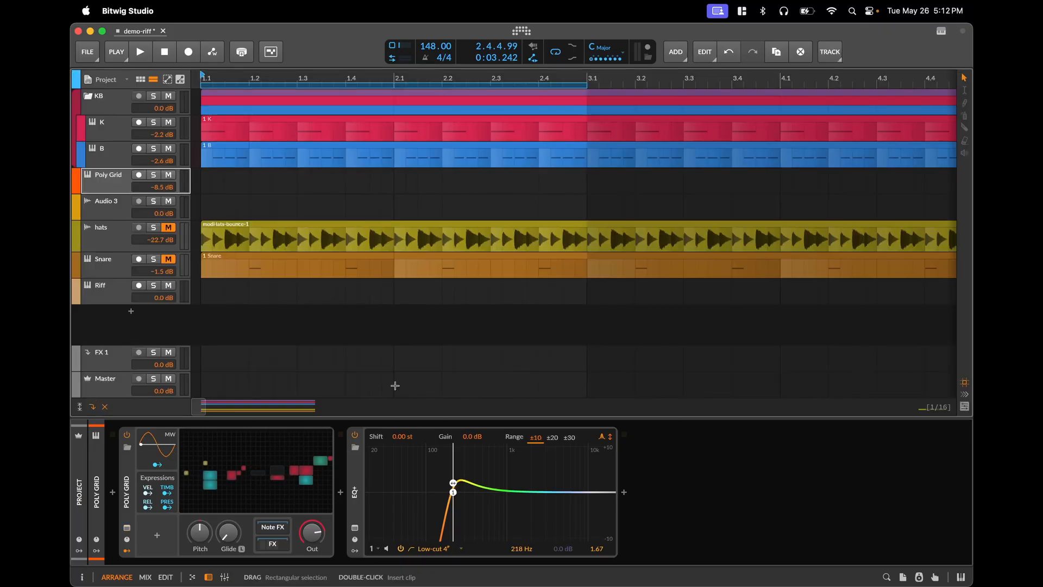
View the first bars of the arrangement, and check the Riff extension's settings panel before closing it
scroll(321, 390, "down", 3)
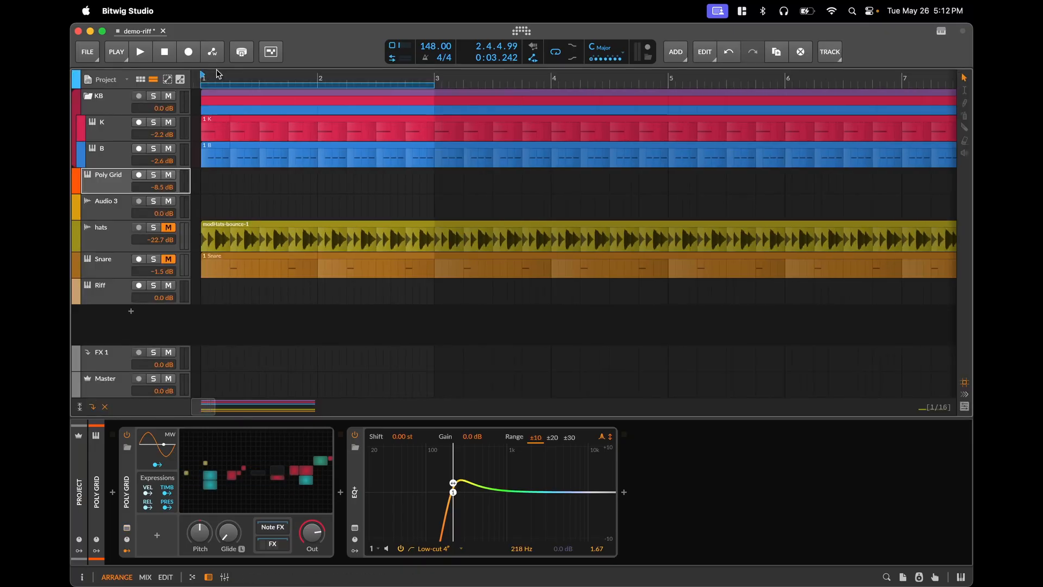
left_click_drag(216, 75, 263, 74)
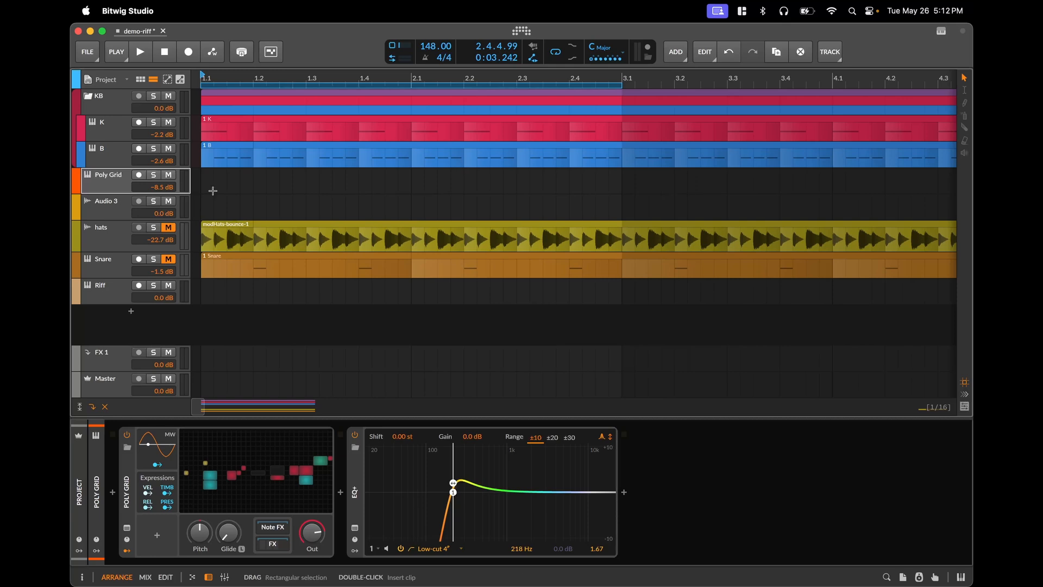
left_click(941, 31)
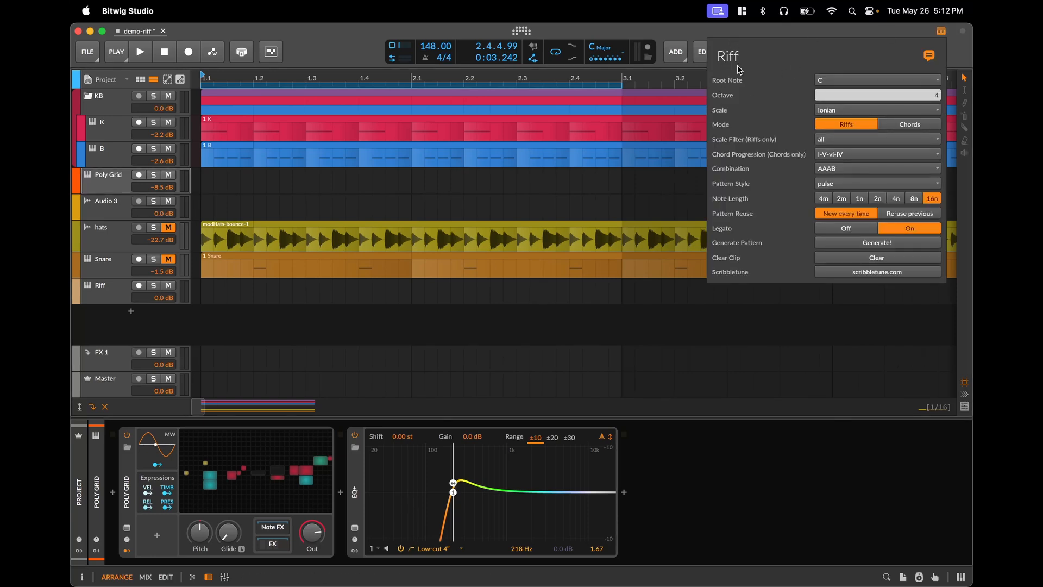
left_click(942, 32)
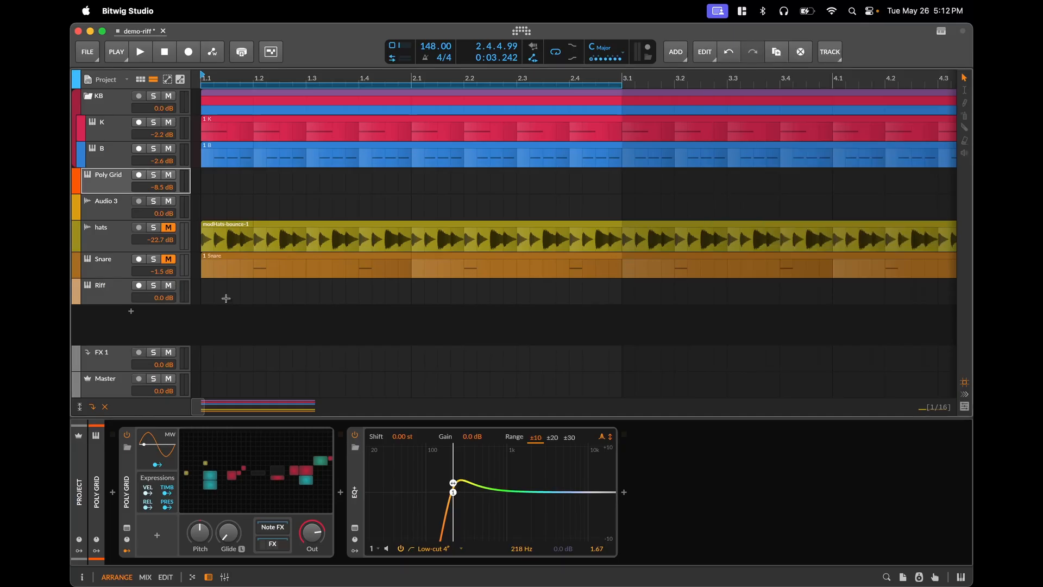
Show the Riff plug-in's window on the Riff track, look over its pattern settings, and close it
left_click(105, 303)
left_click(143, 435)
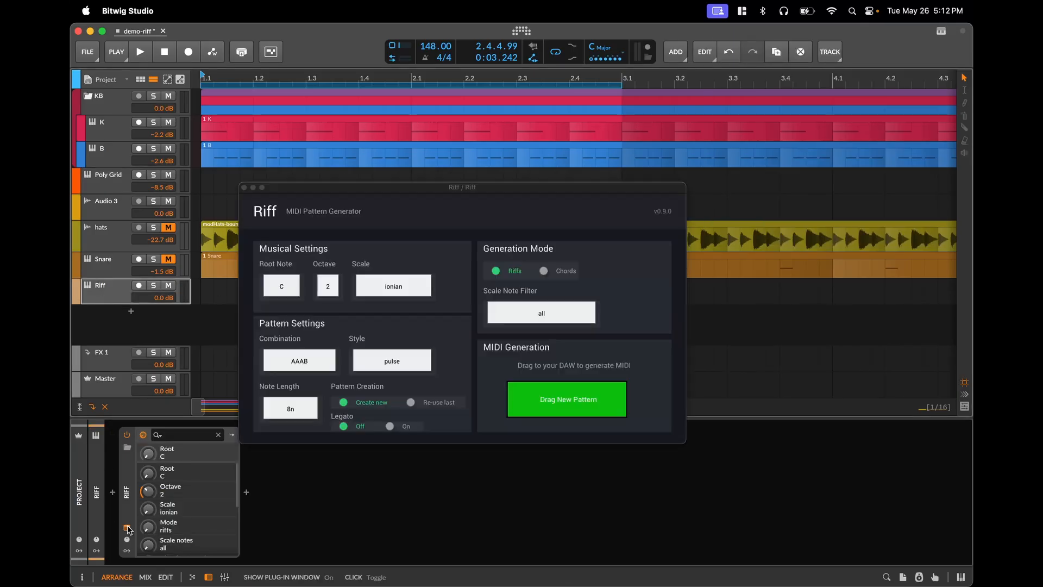
left_click_drag(382, 191, 499, 230)
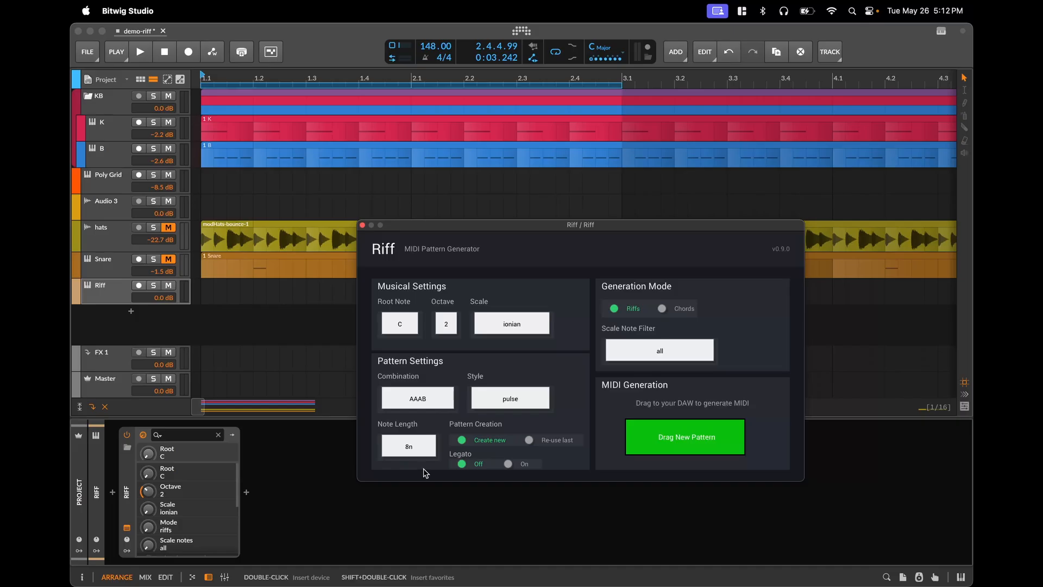
left_click(362, 225)
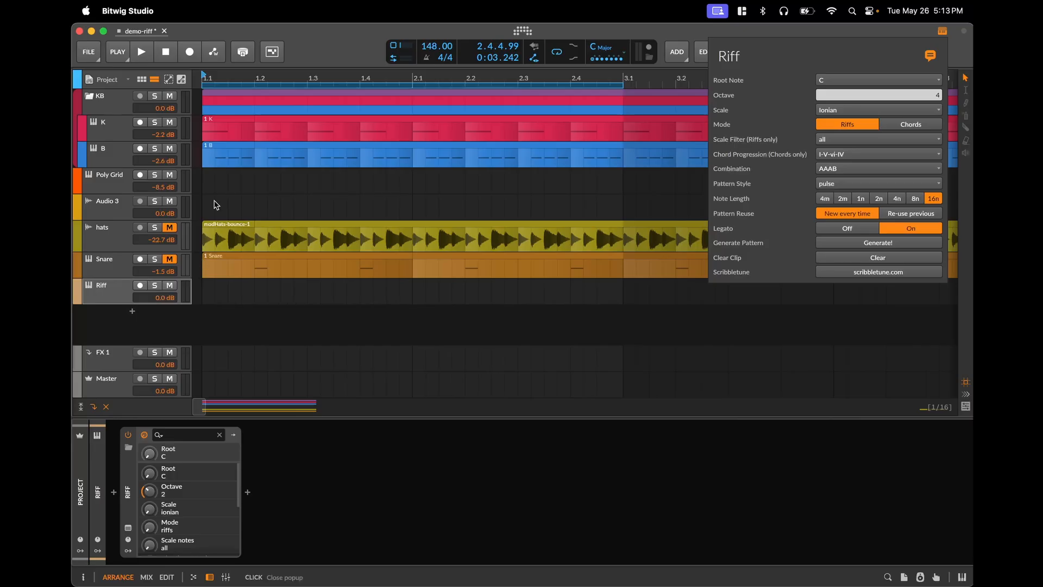
Create an empty two-bar clip at the start of the Poly Grid track and open it in the note editor
left_click(216, 205)
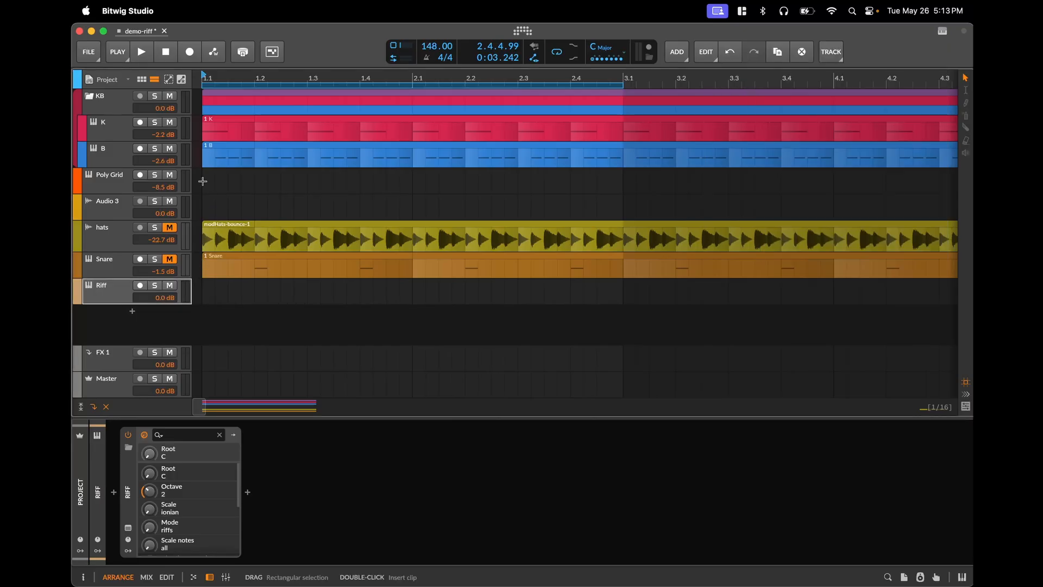
left_click_drag(203, 181, 619, 184)
double_click(513, 176)
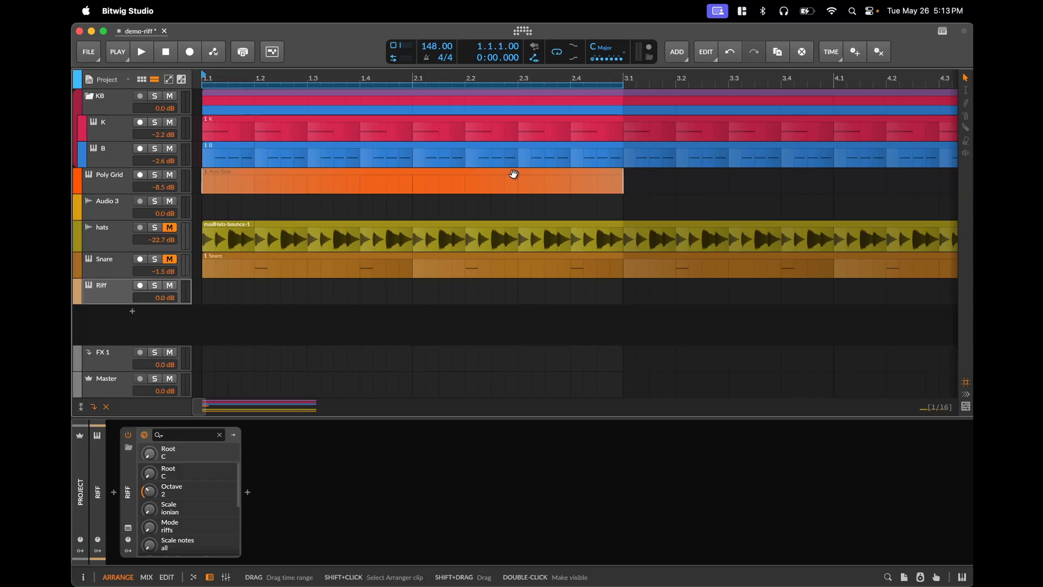
double_click(493, 170)
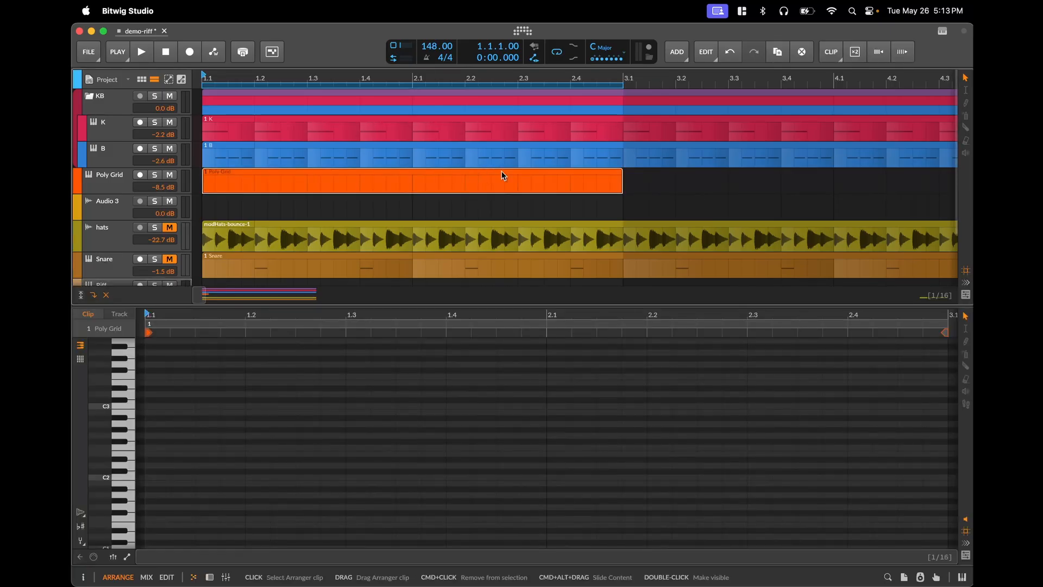
Generate several new pulse-style riff patterns into the Poly Grid clip from the Riff extension, with 16n note length and Legato on
left_click(943, 34)
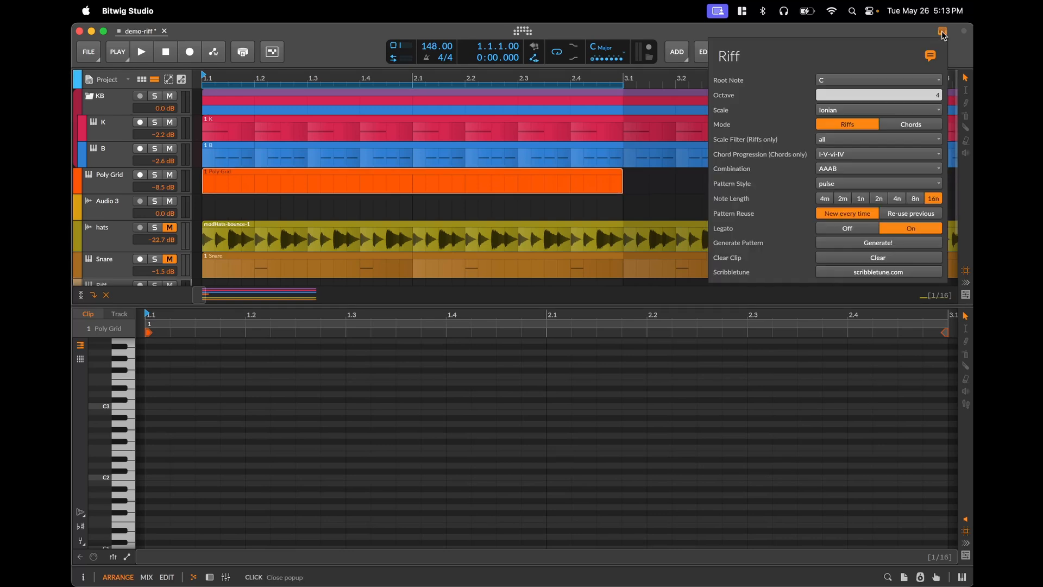
left_click(872, 244)
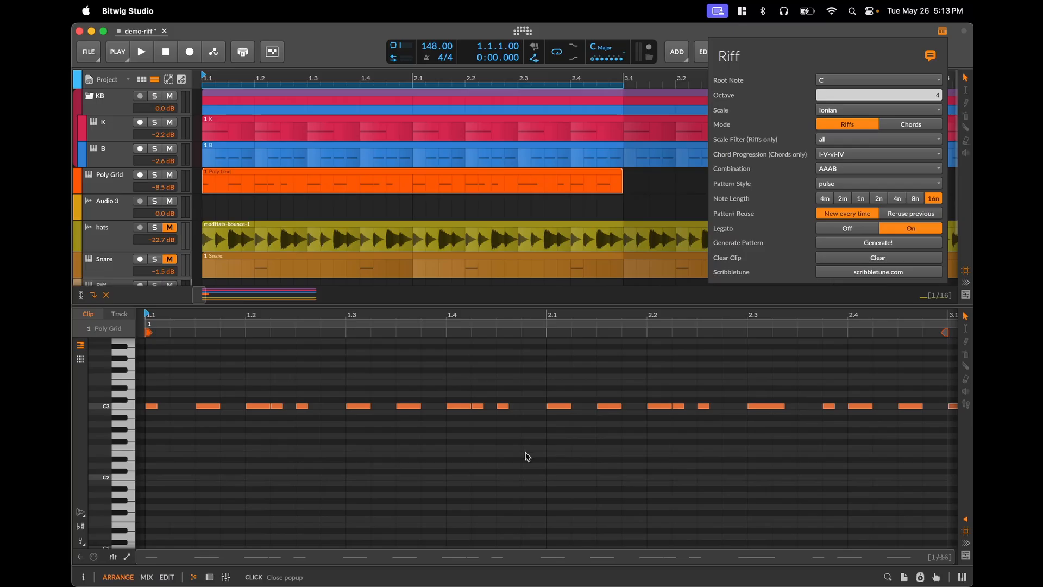
left_click(889, 245)
left_click(888, 246)
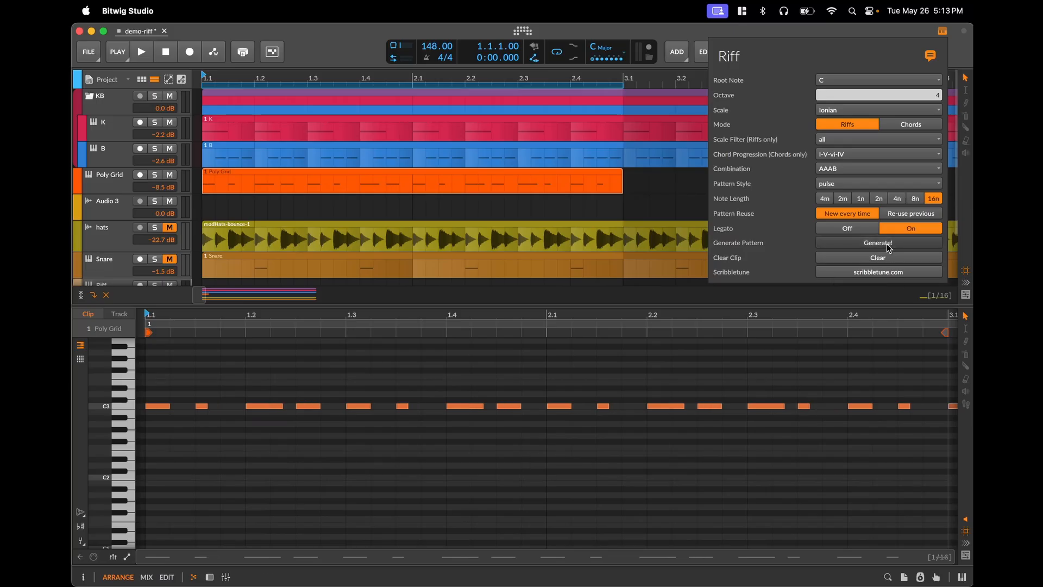
left_click(889, 246)
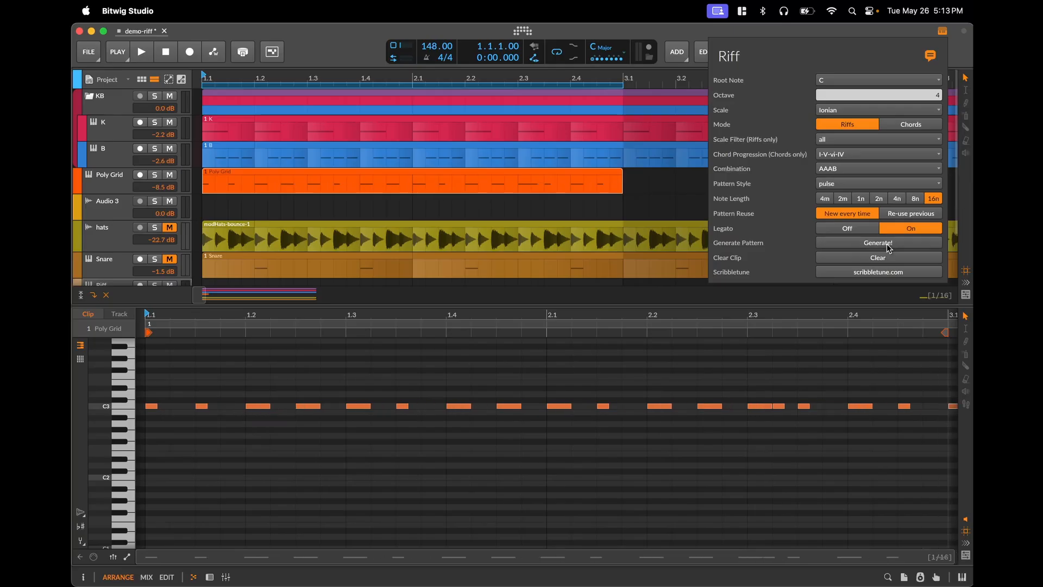
left_click(889, 245)
left_click(889, 246)
left_click(889, 246)
left_click(888, 246)
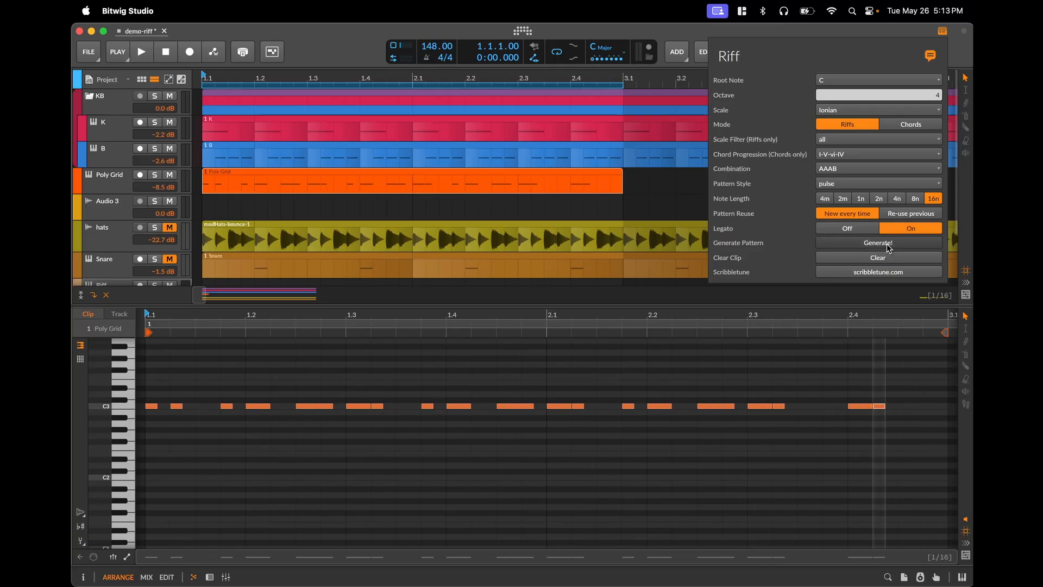
left_click(888, 245)
left_click(888, 246)
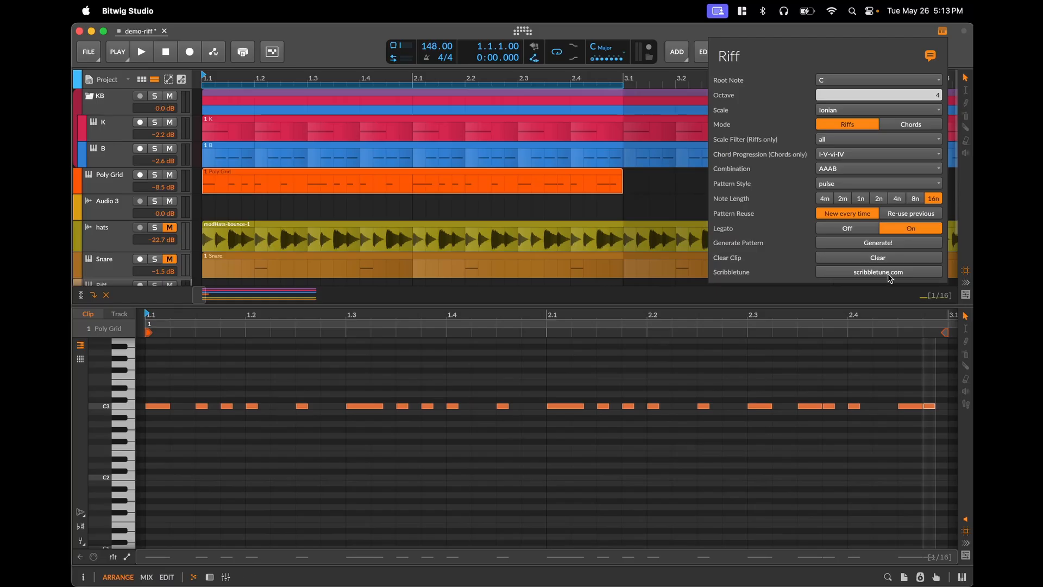
Turn Legato off in the Riff extension and generate several new patterns into the Poly Grid clip
left_click(847, 230)
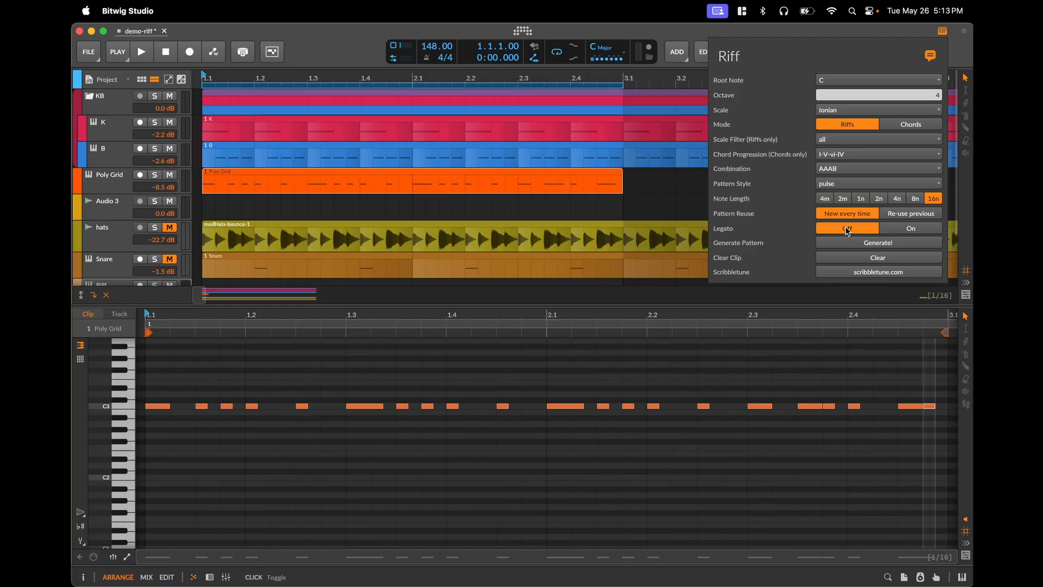
left_click(865, 247)
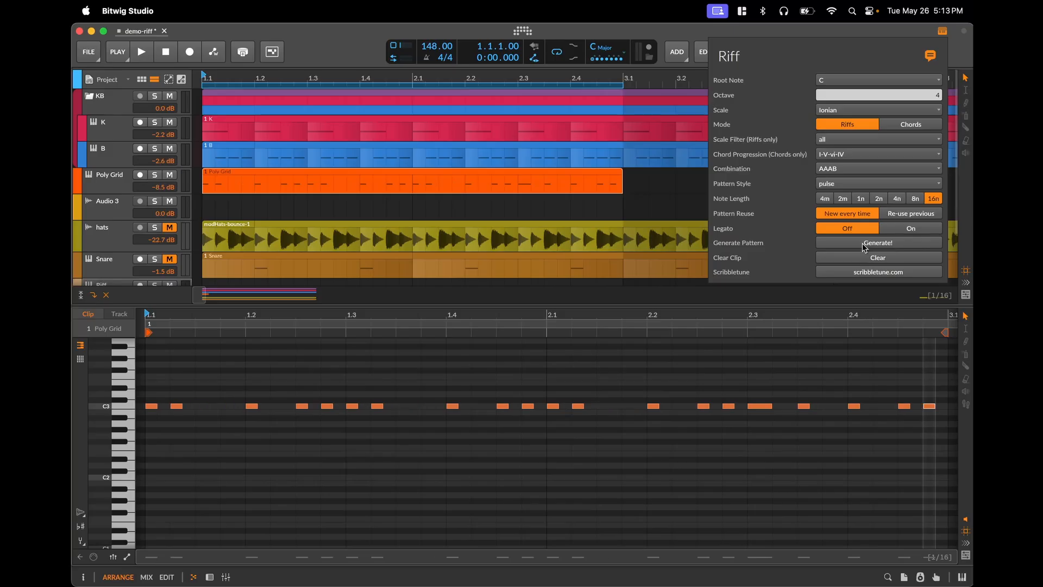
left_click(864, 246)
left_click(864, 246)
left_click(864, 247)
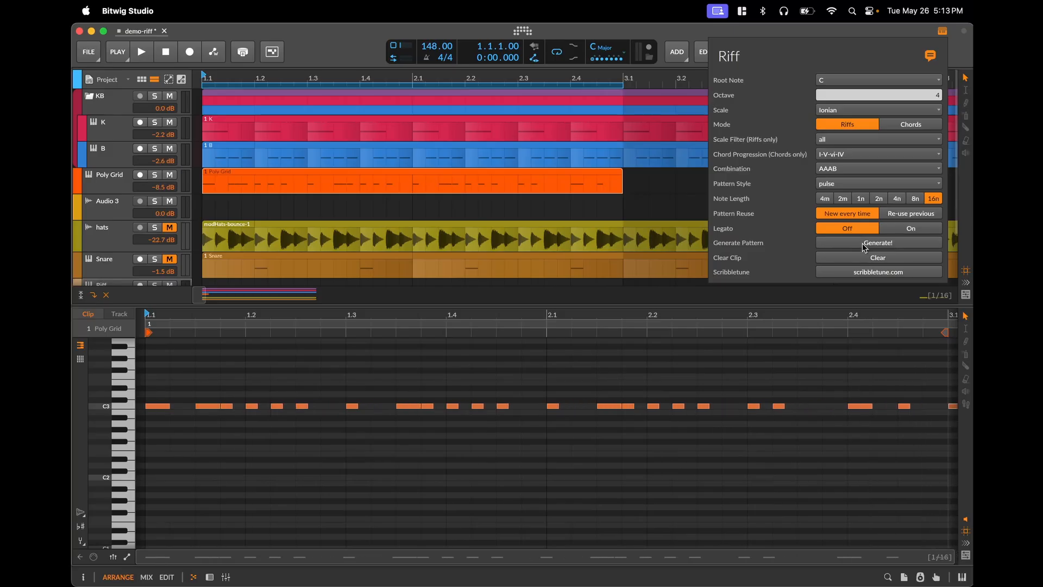
Generate another pattern into the Poly Grid clip with Legato off, and check its adjoining C3 notes in the note editor
left_click(864, 247)
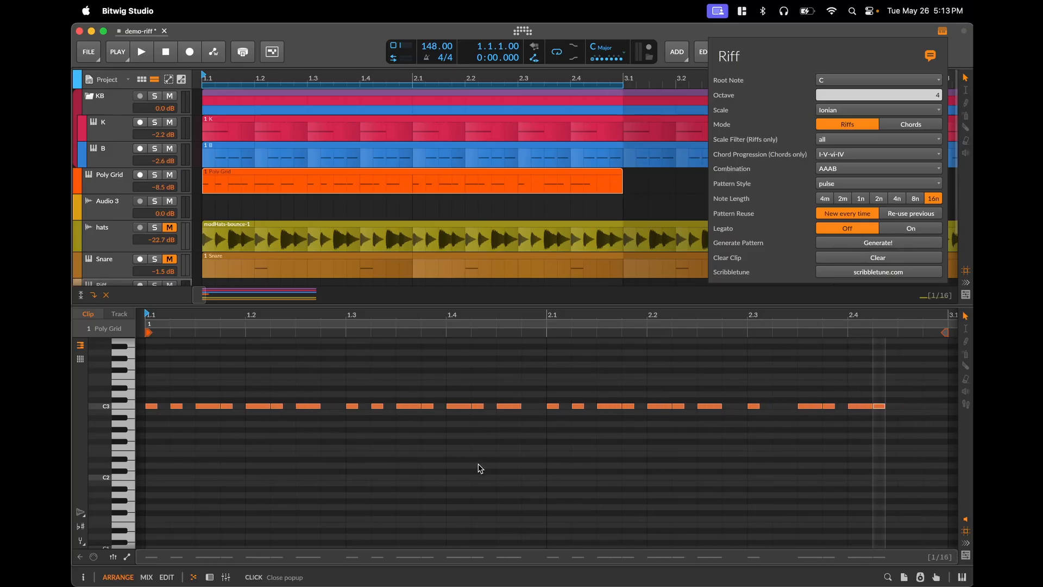
left_click(447, 436)
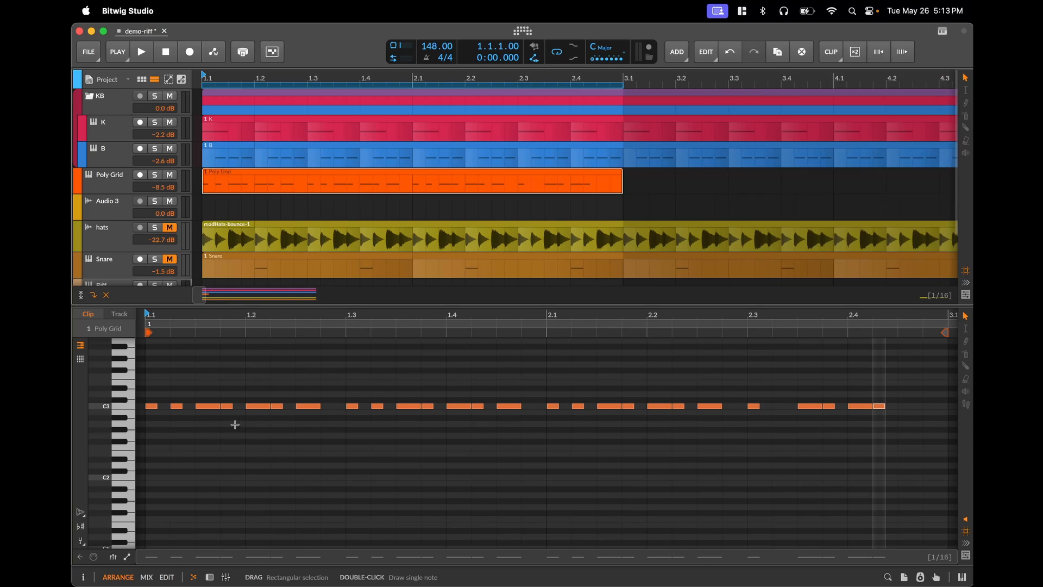
left_click_drag(100, 408, 144, 407)
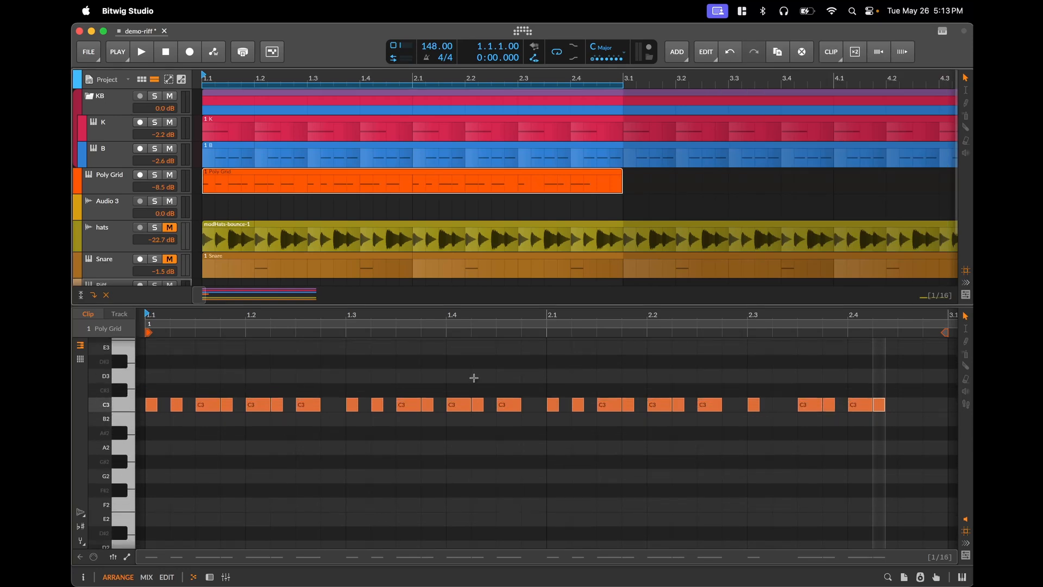
left_click_drag(412, 384, 433, 430)
left_click_drag(468, 387, 484, 421)
left_click_drag(649, 381, 679, 419)
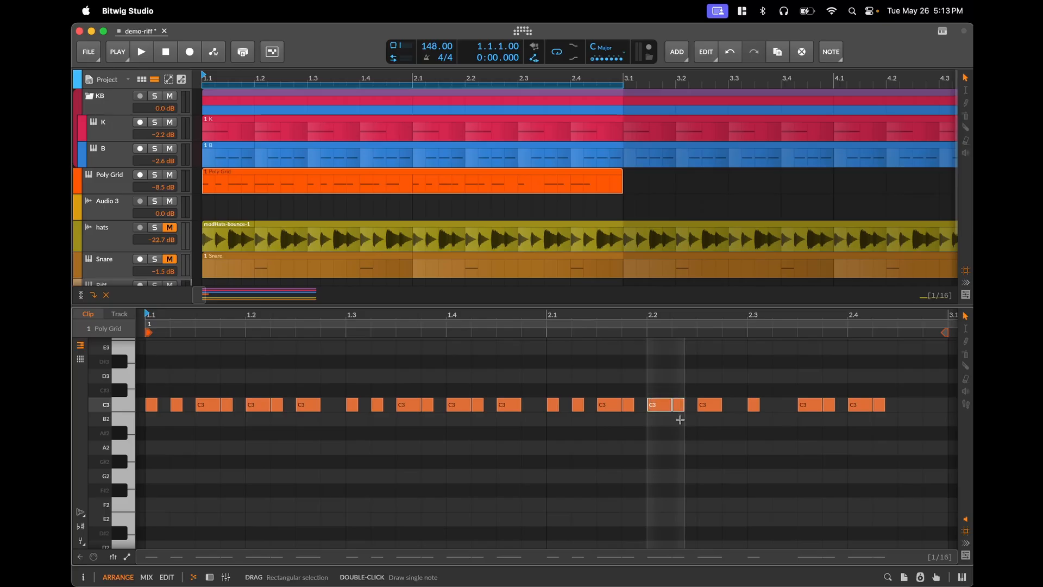
left_click(673, 448)
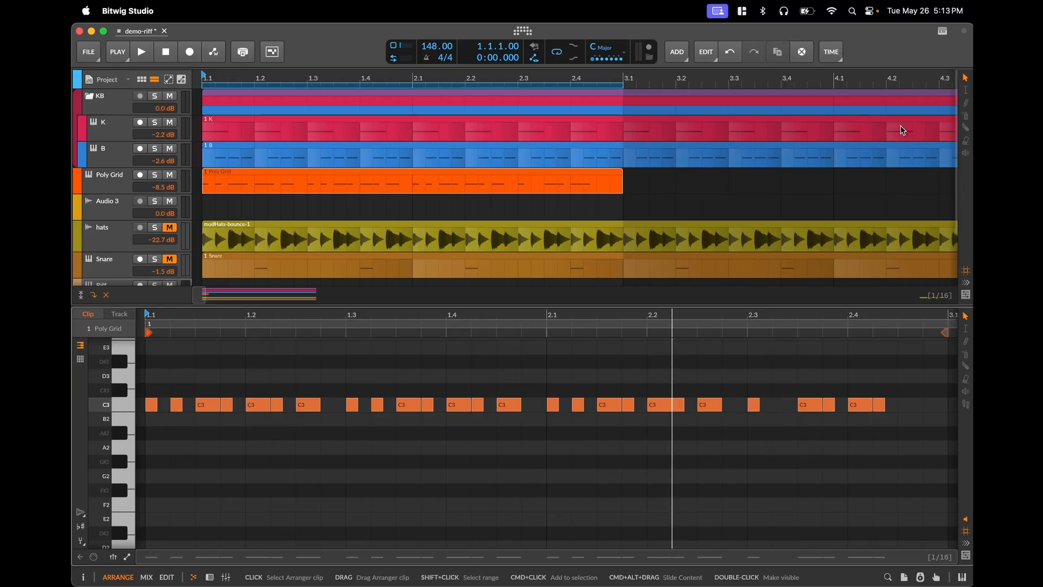
Turn Legato on in the Riff extension, generate a new pattern into the Poly Grid clip, and check its note lengths near the end
left_click(587, 257)
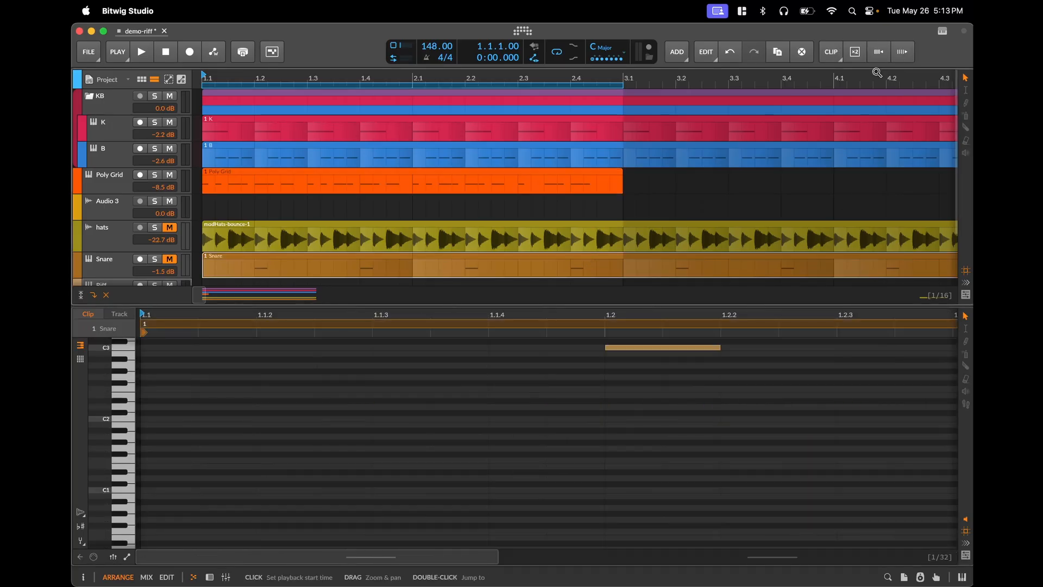
left_click(454, 171)
left_click(942, 31)
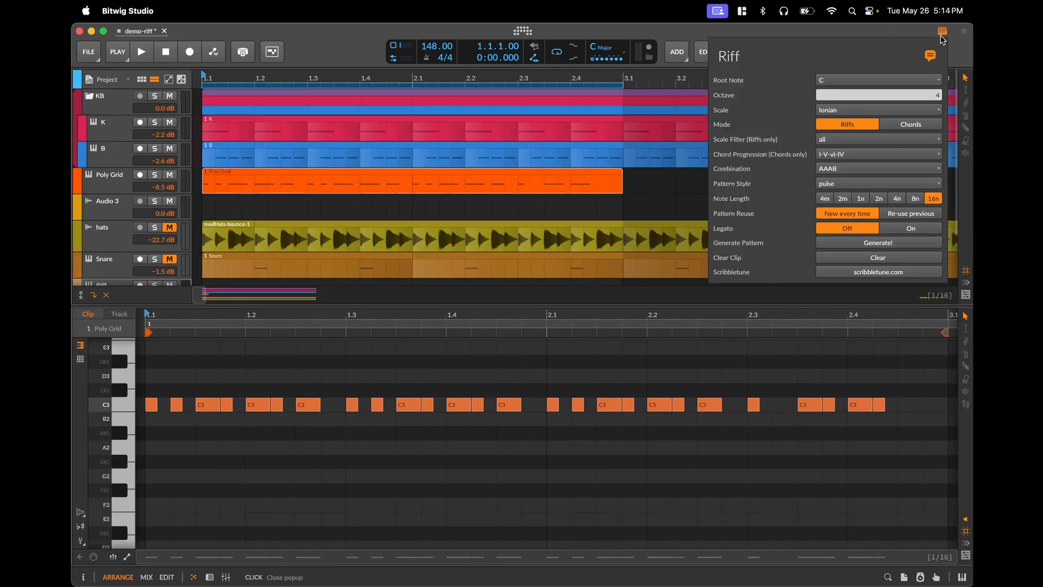
left_click(891, 229)
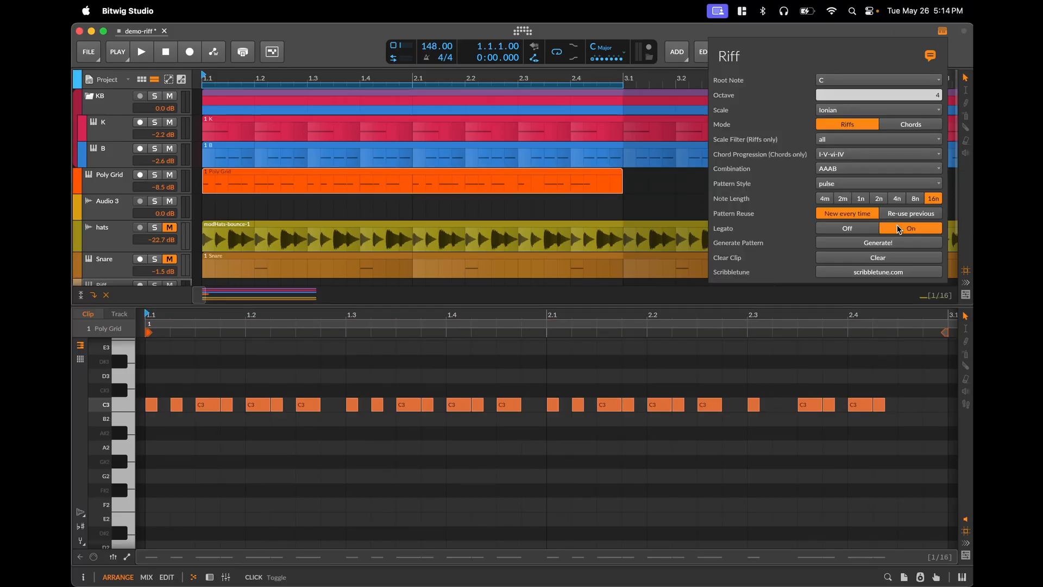
left_click(880, 243)
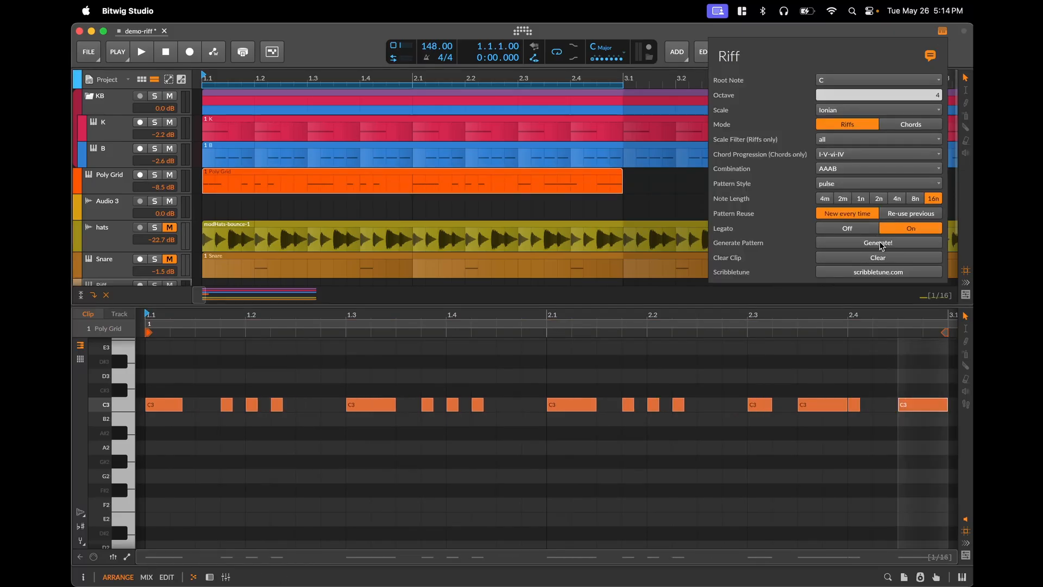
left_click(601, 342)
scroll(702, 423, "right", 1)
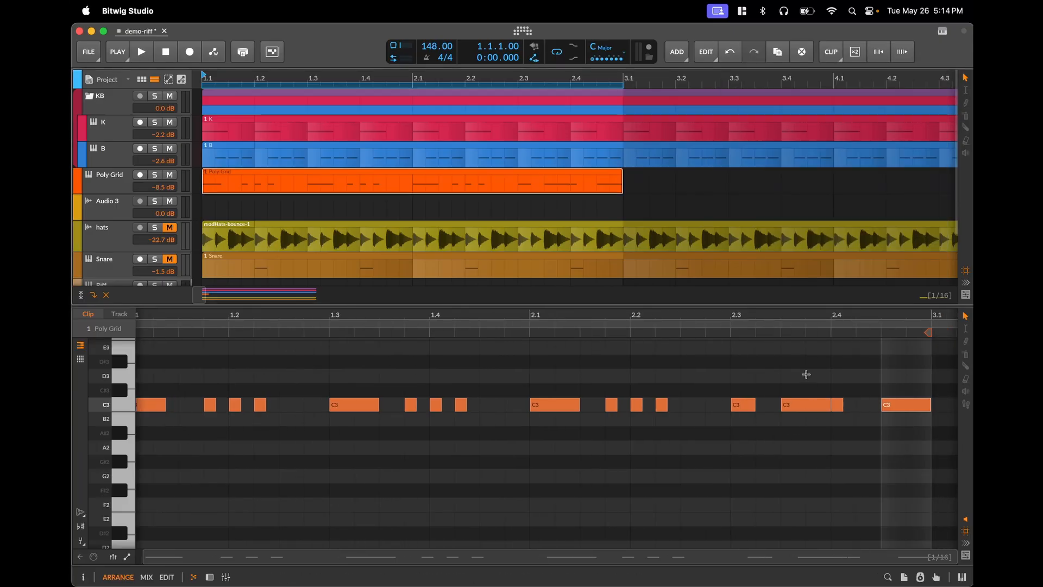
left_click_drag(806, 374, 845, 424)
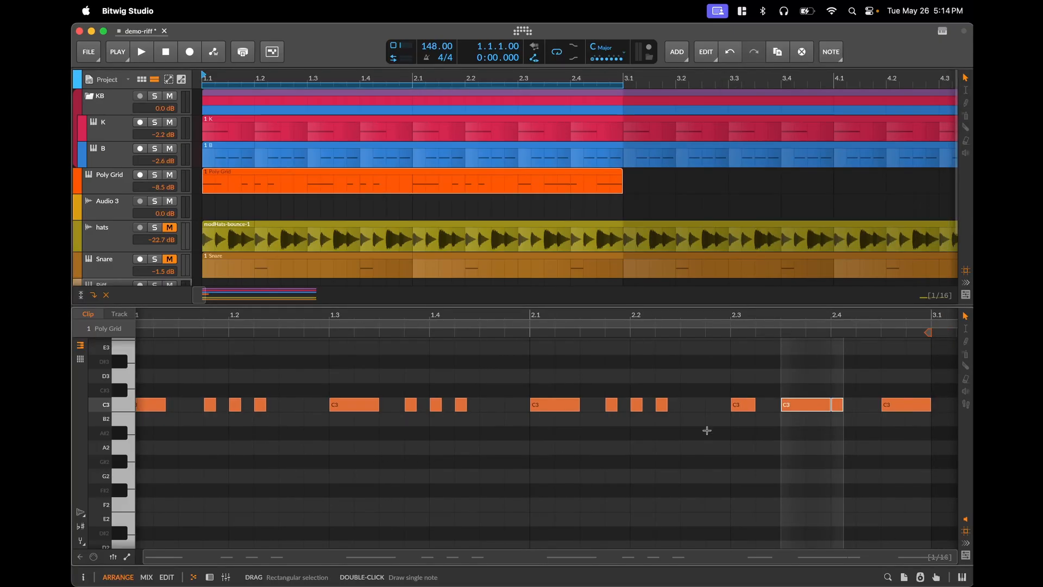
Generate several more pulse patterns into the Poly Grid clip with 16n notes and Legato on, checking the notes in the editor
left_click(943, 31)
left_click(867, 243)
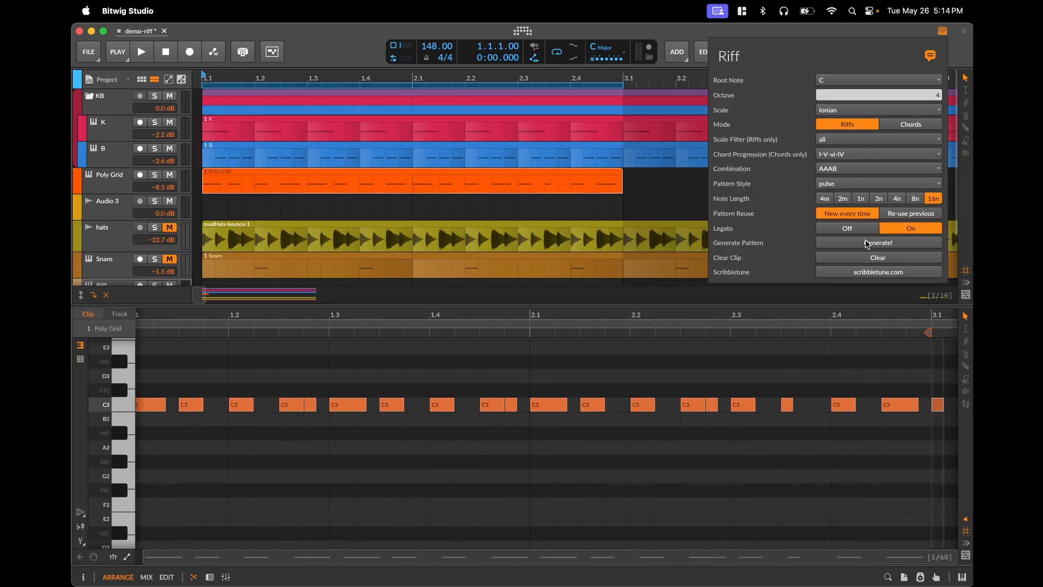
left_click(735, 438)
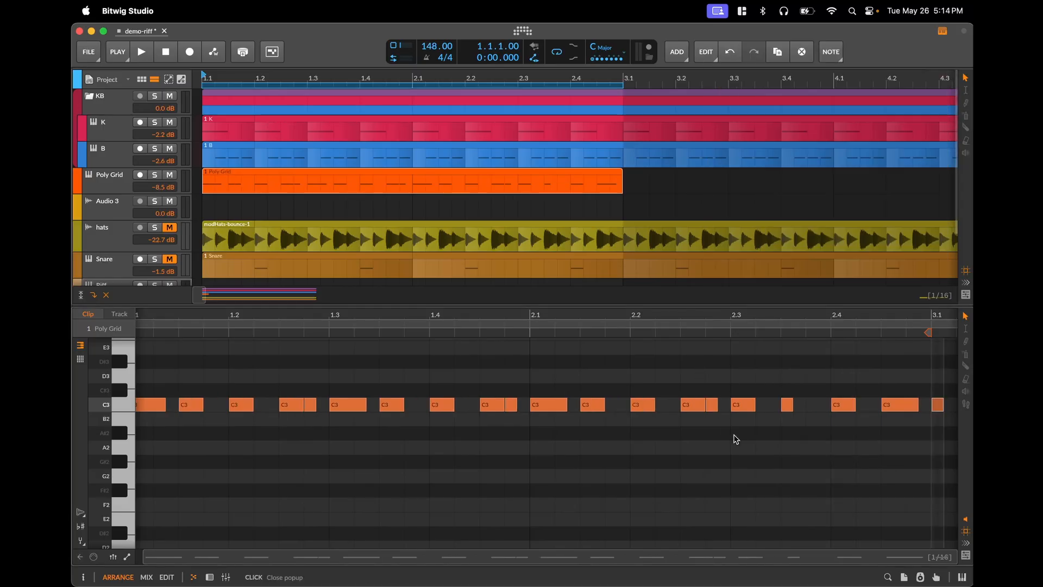
left_click_drag(272, 378, 305, 429)
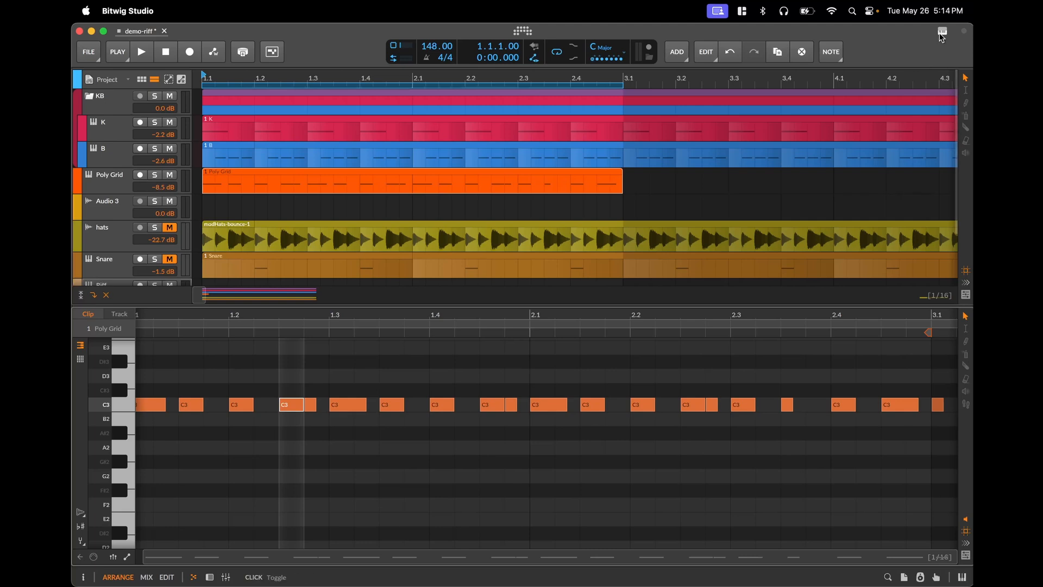
left_click(942, 31)
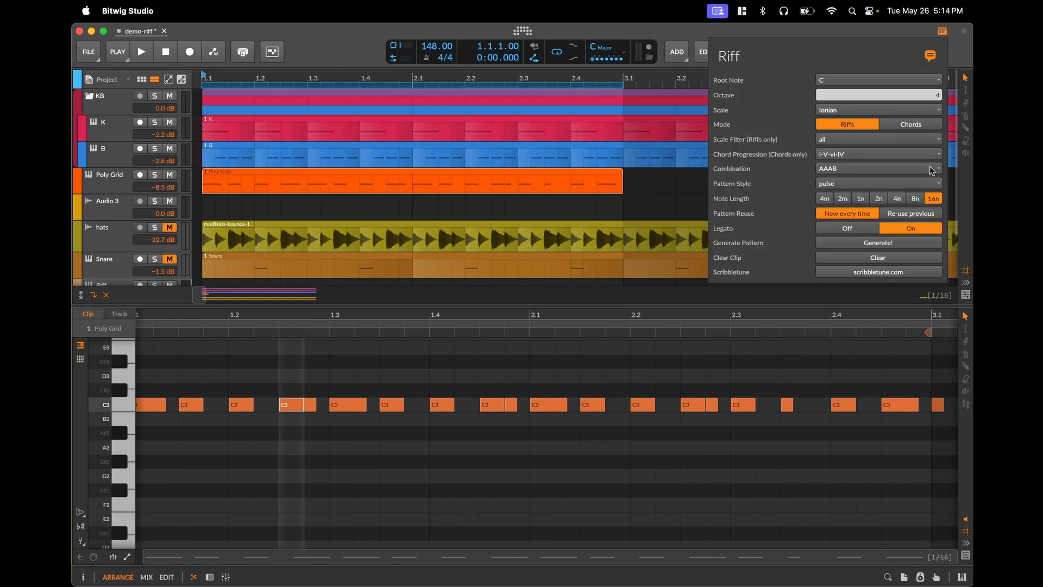
left_click(924, 241)
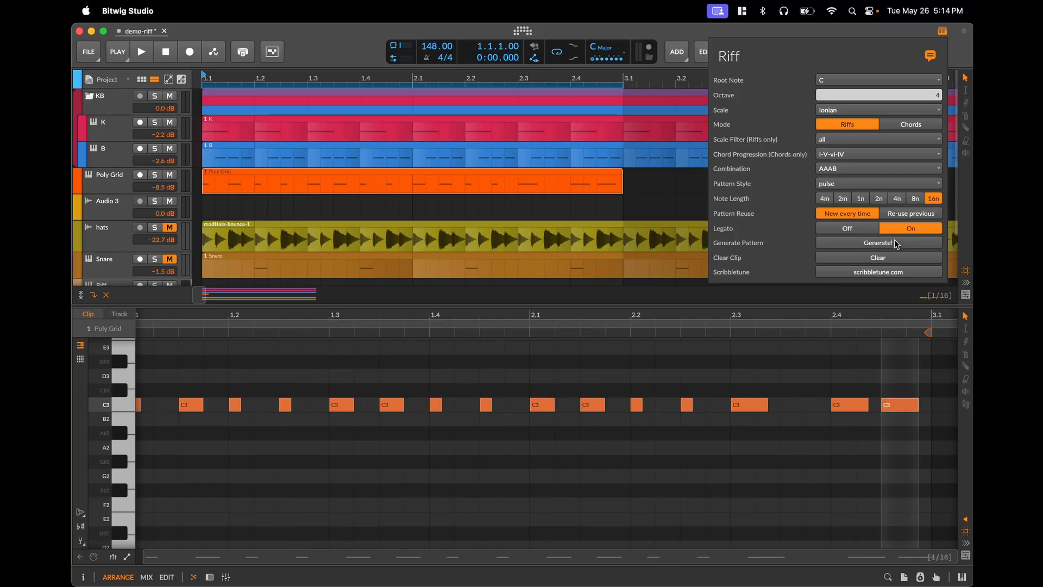
left_click(897, 244)
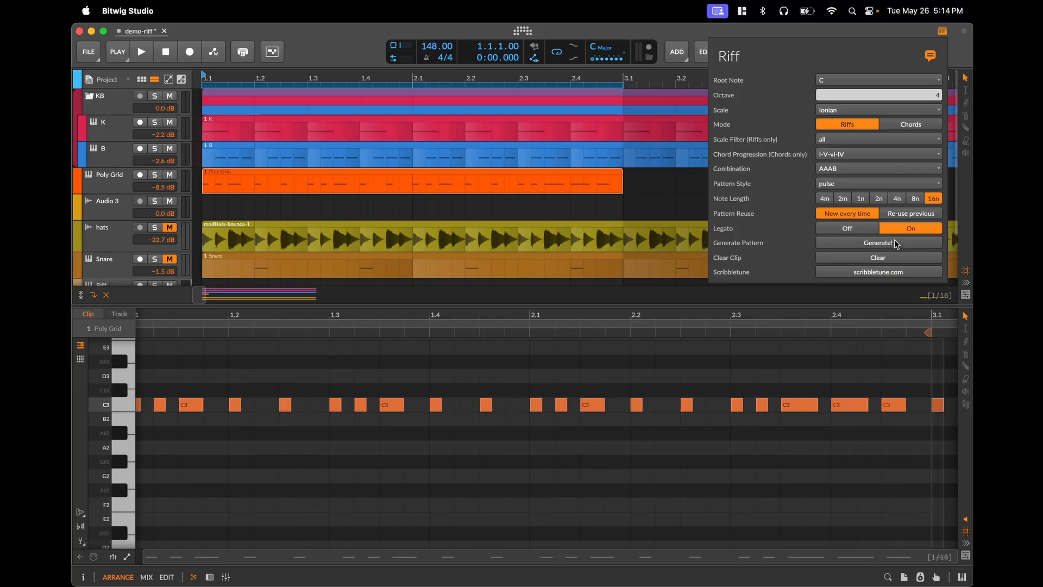
left_click(477, 314)
double_click(479, 313)
left_click(348, 522)
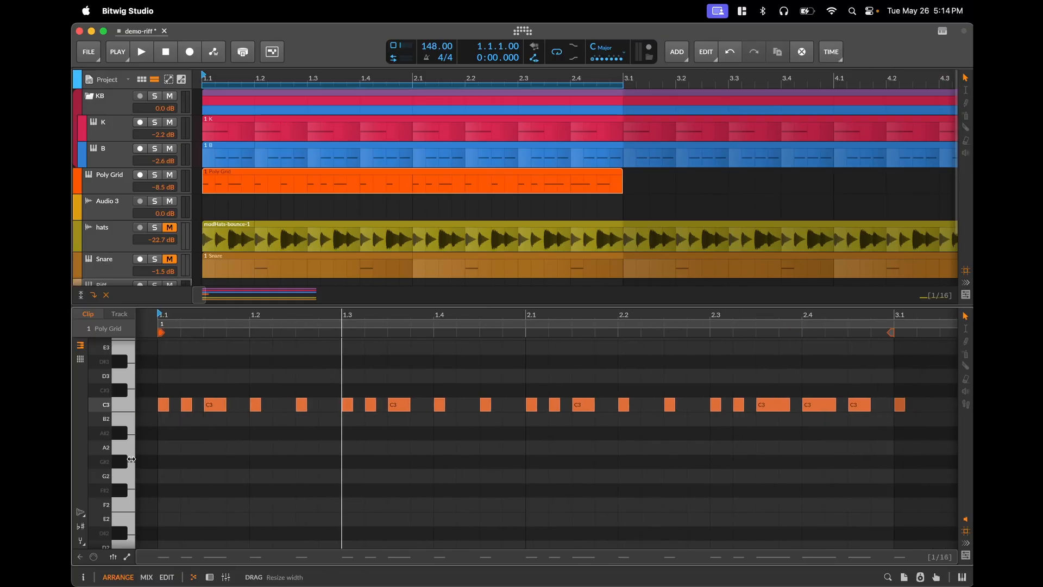
Keep the pattern style on pulse, set the note length to 8n, and generate a pattern into the Poly Grid clip
left_click(942, 31)
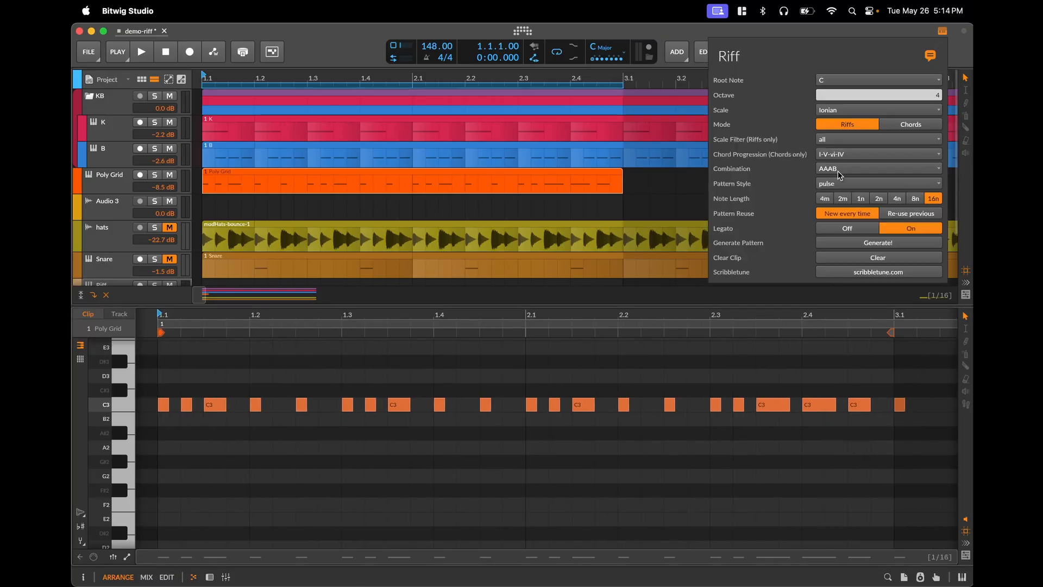
left_click(842, 185)
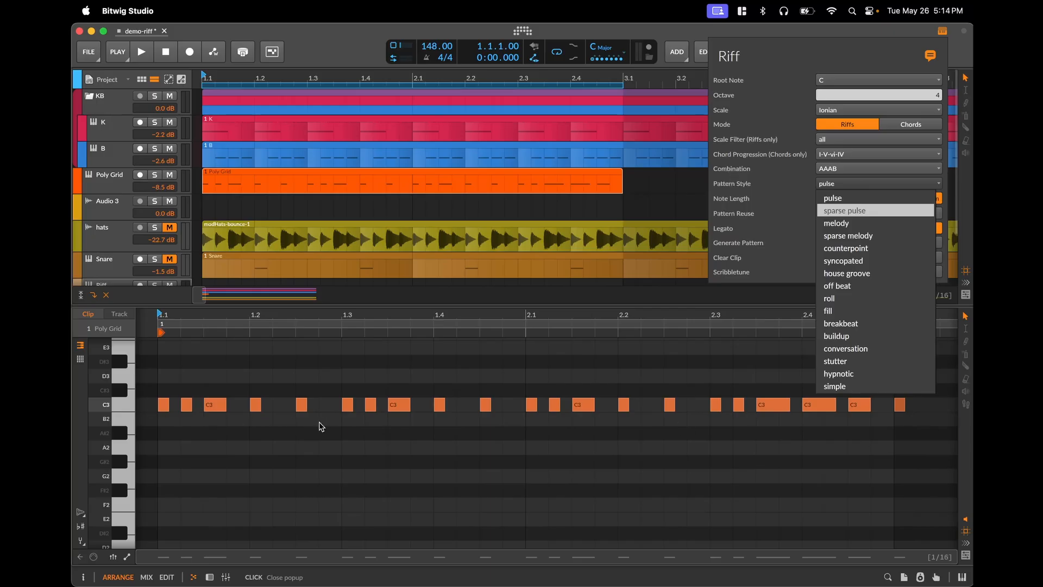
left_click(848, 197)
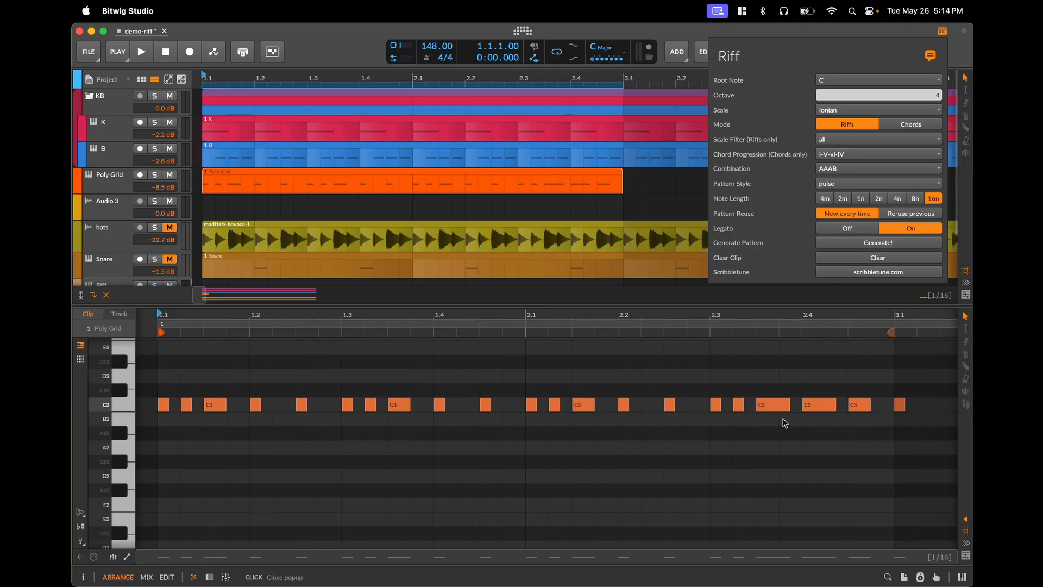
left_click(916, 199)
left_click(878, 242)
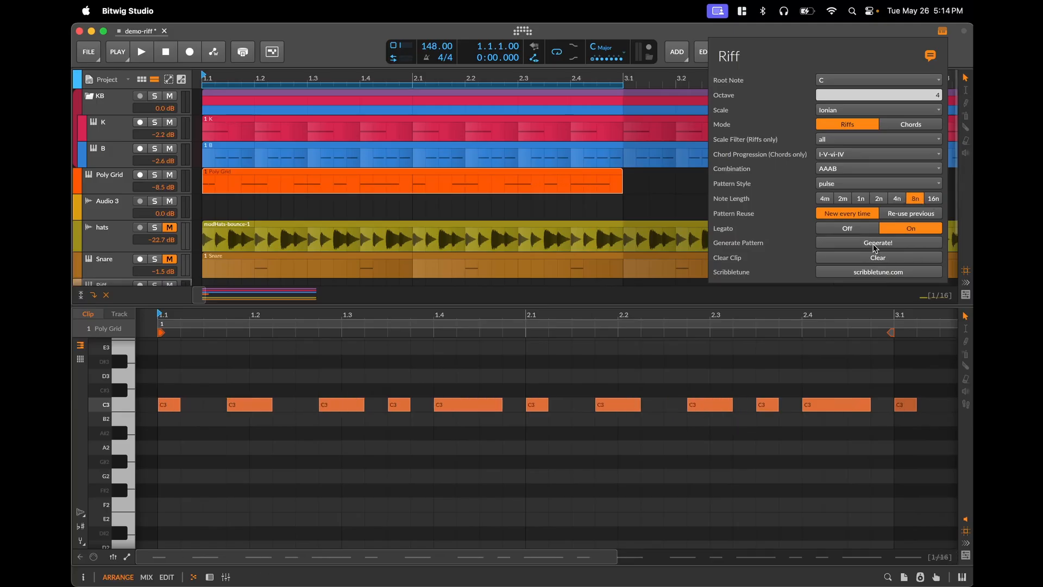
left_click(357, 430)
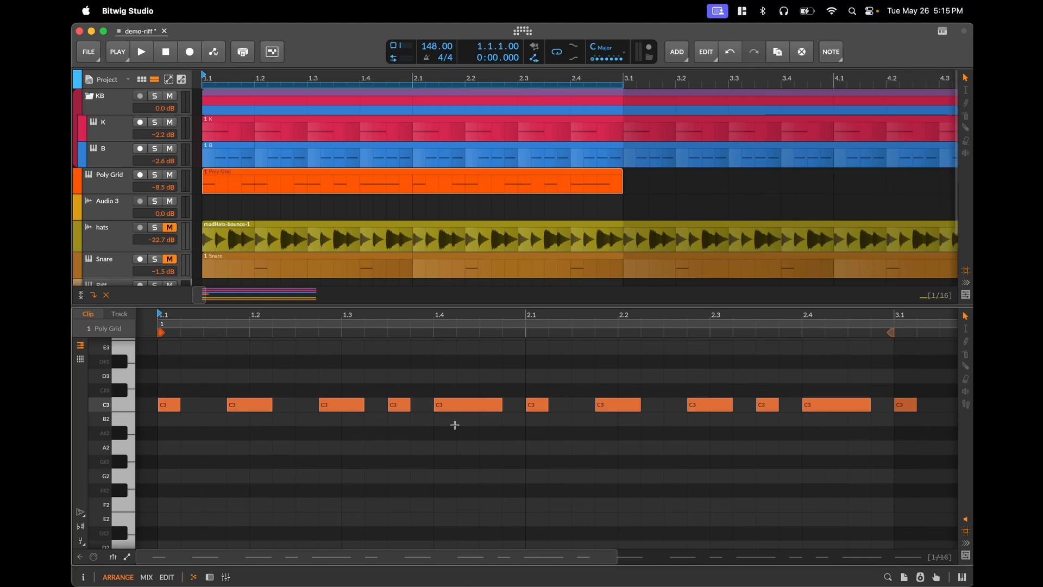
left_click_drag(601, 319, 472, 272)
Set the Riff extension's note length back to 16n and generate a new pattern into the Poly Grid clip
left_click(942, 31)
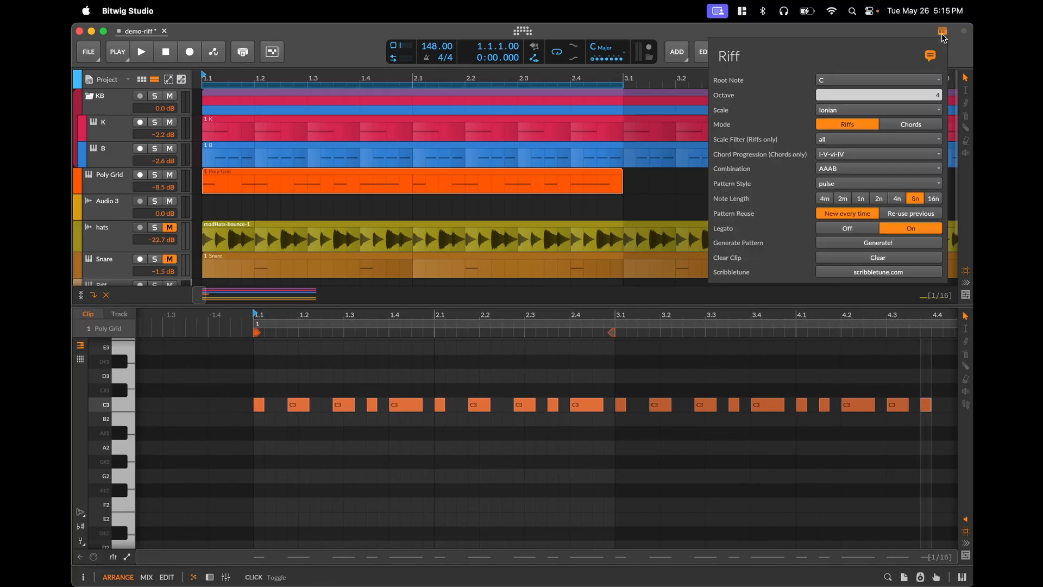
left_click(871, 240)
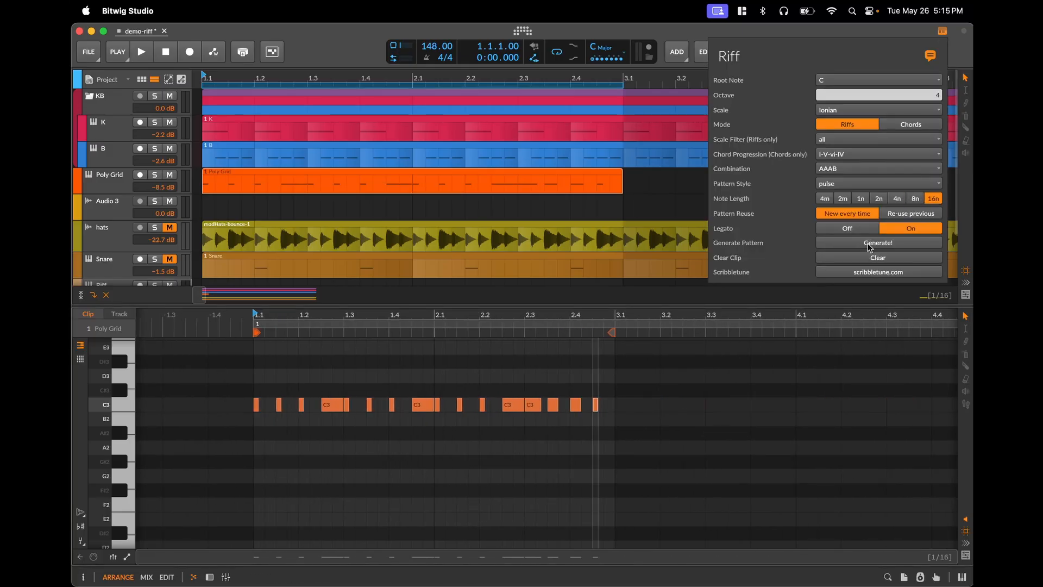
left_click(322, 457)
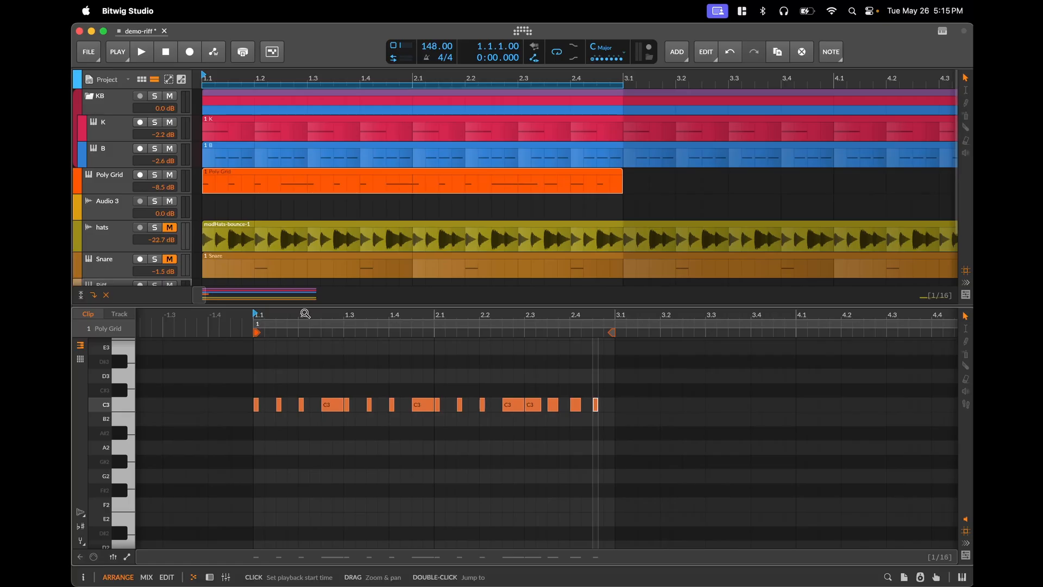
left_click_drag(302, 312, 331, 333)
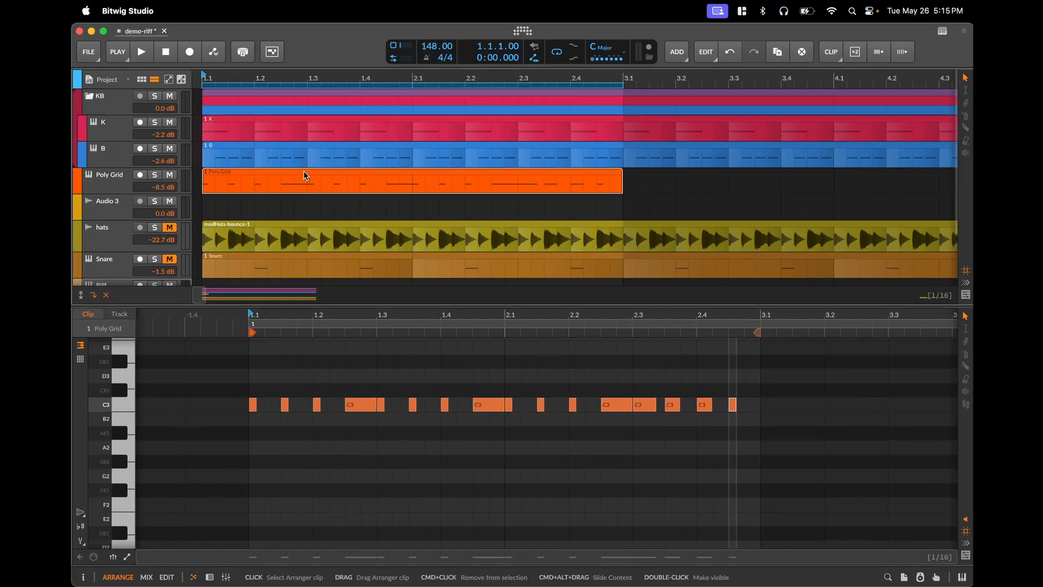
Show the Poly Grid track's devices, open its Grid patch during playback to view the gate and LFO modules, and close the patch editor
left_click(118, 184)
key("d")
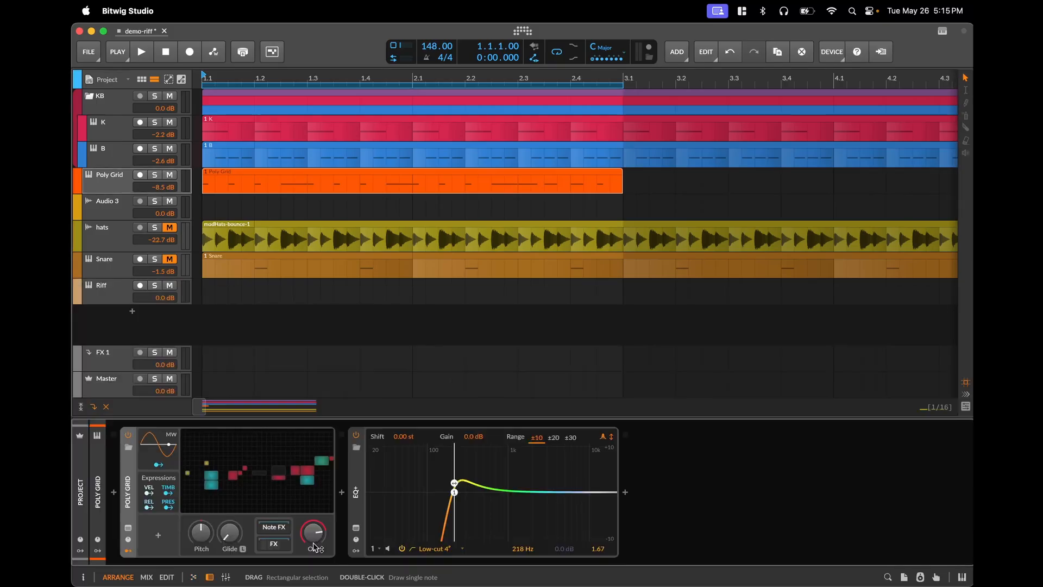
left_click(280, 473)
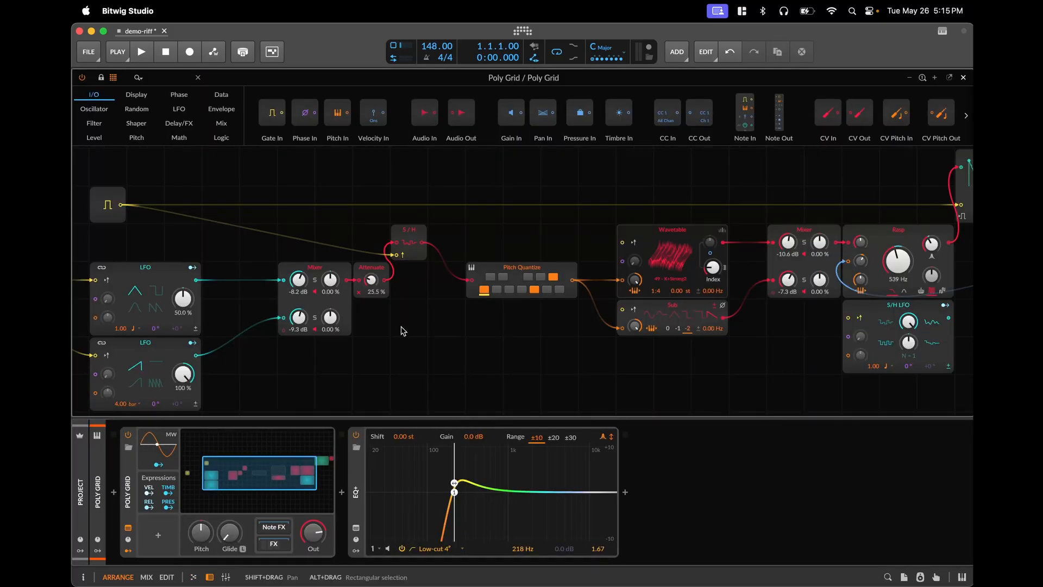
left_click_drag(401, 328, 671, 338)
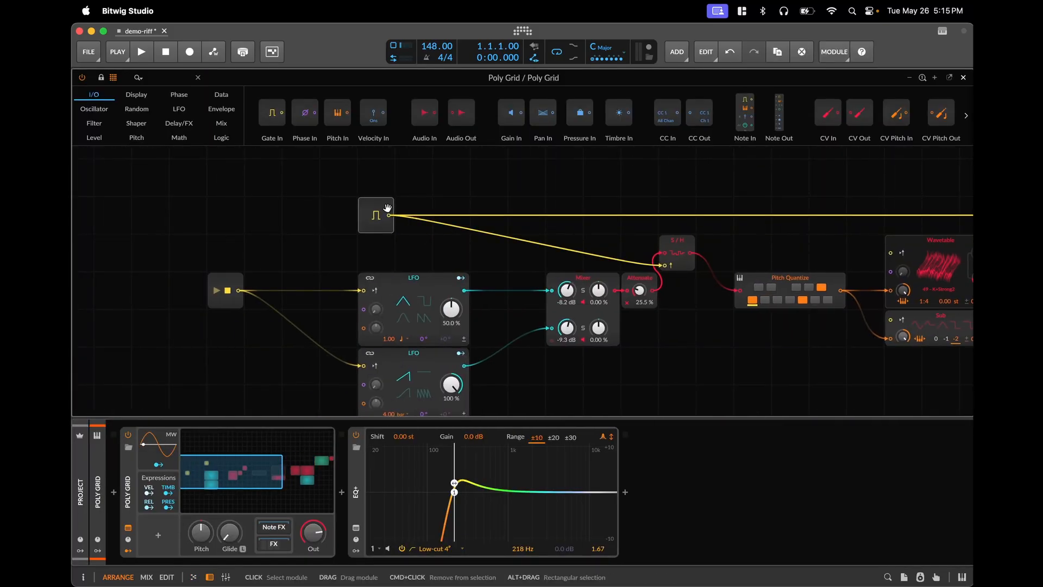
left_click(141, 51)
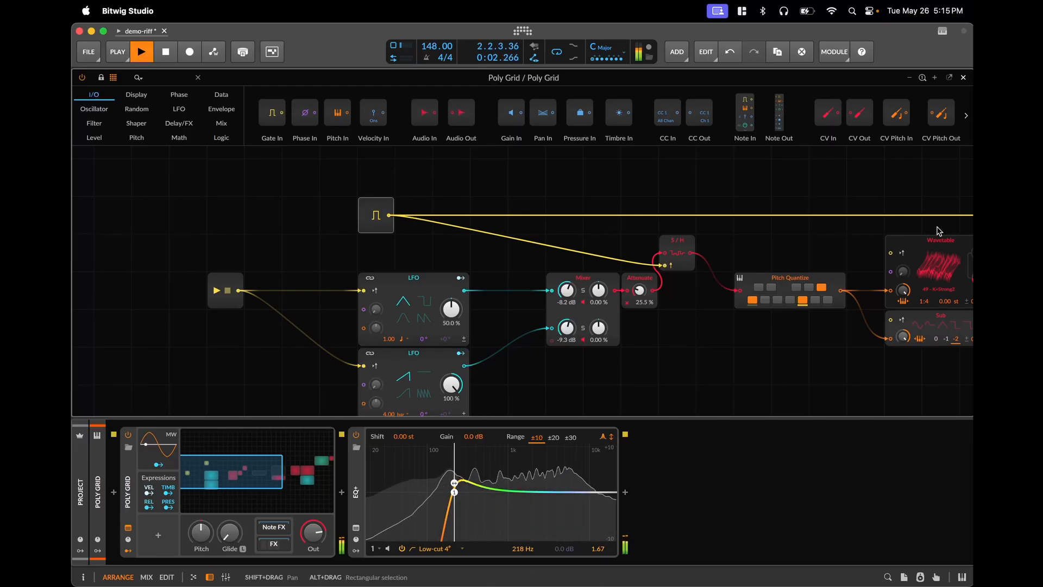
left_click(961, 78)
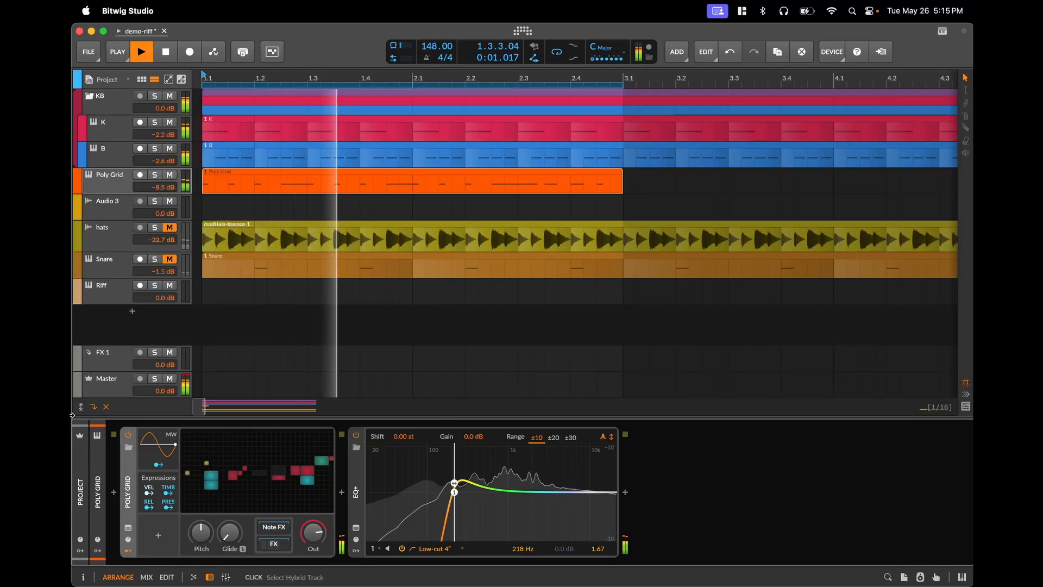
Raise the Poly Grid track's volume to -5.7 dB during playback and select its clip
left_click_drag(145, 188, 145, 173)
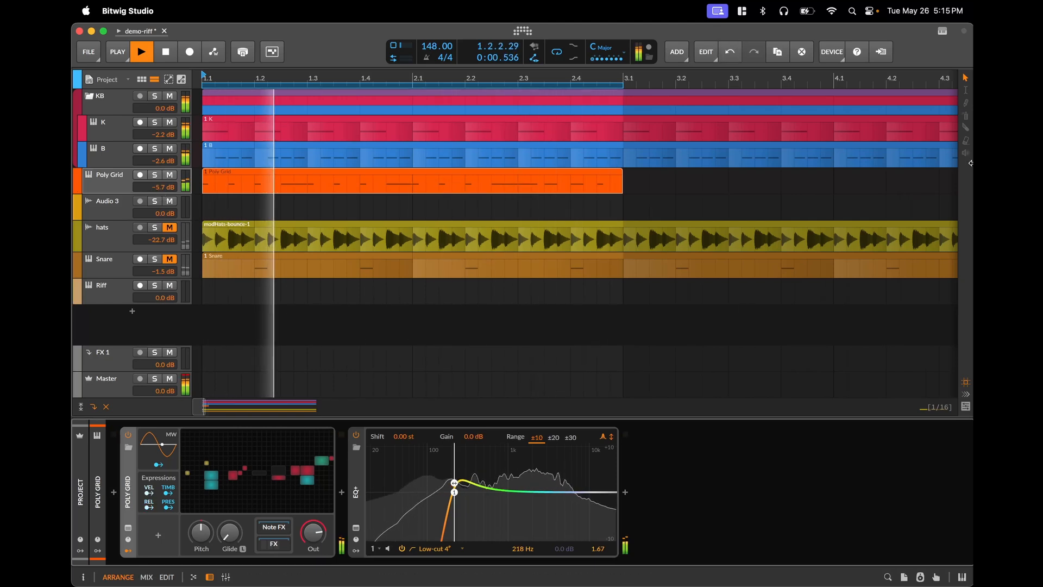
left_click(943, 31)
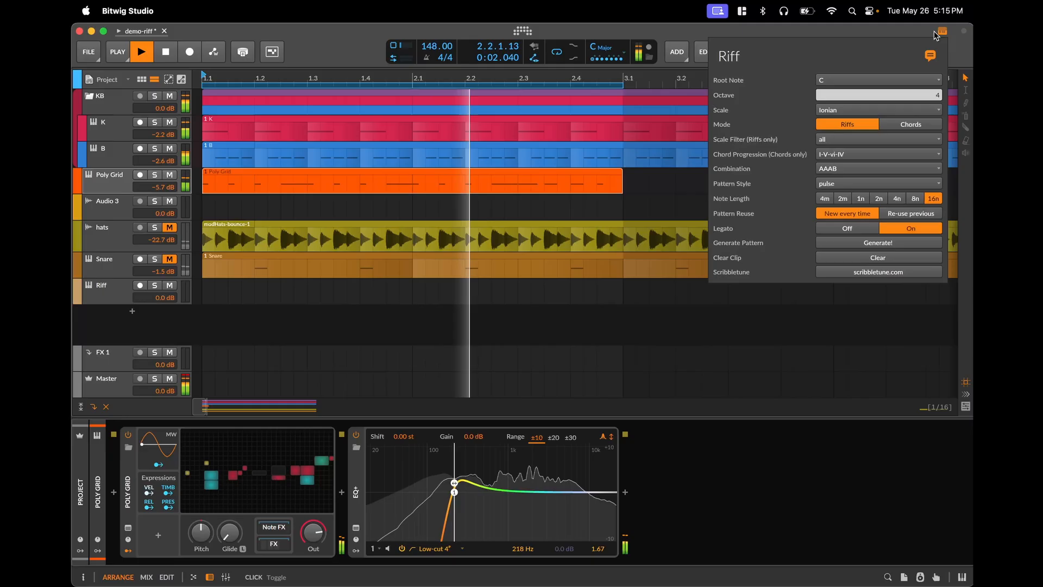
left_click(752, 374)
left_click(239, 171)
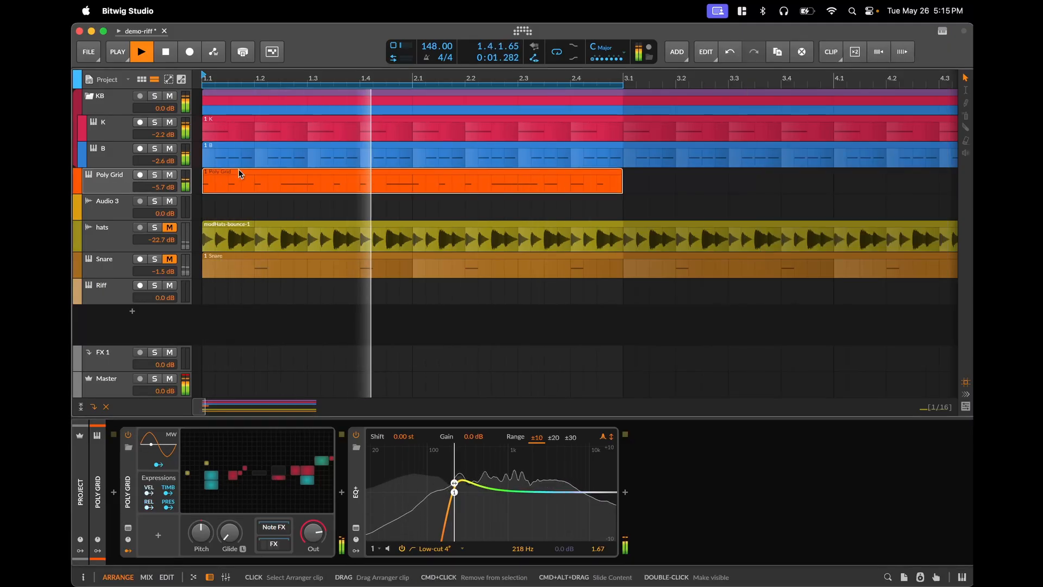
Generate two new 16n pulse patterns with the Riff extension, open the Poly Grid clip in the note editor, and stop playback
left_click(943, 31)
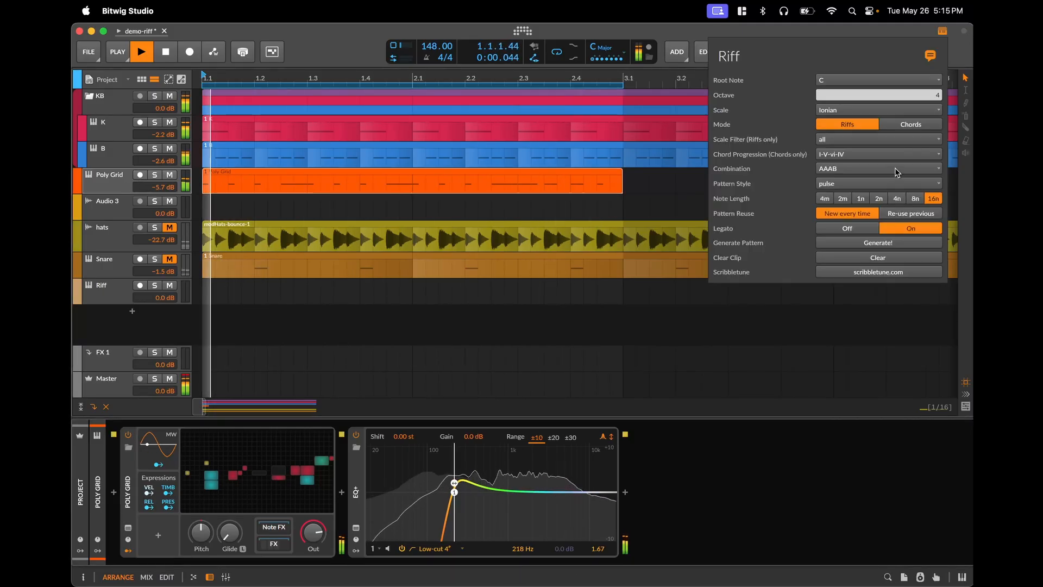
left_click(856, 244)
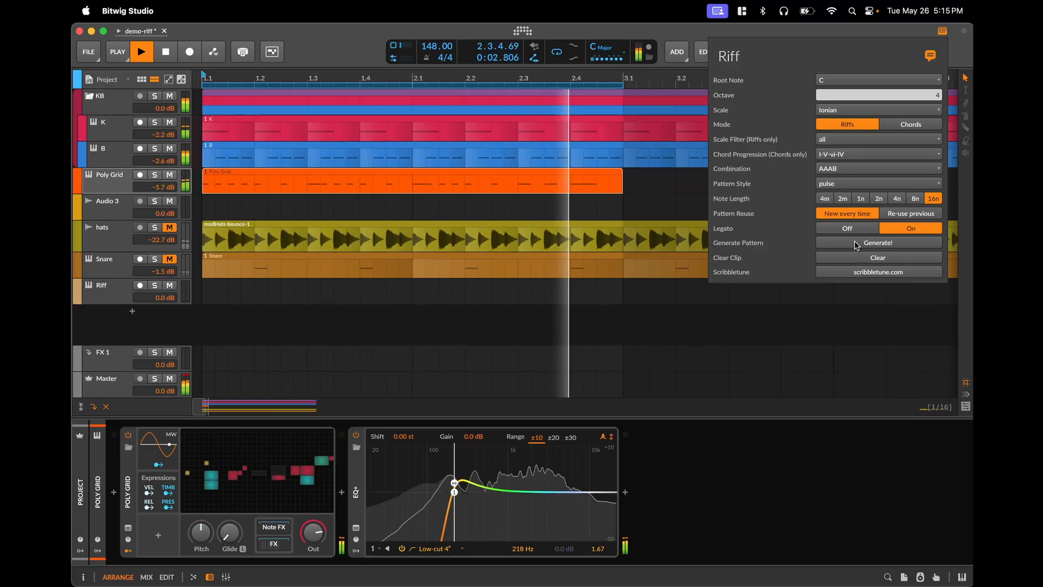
left_click(856, 245)
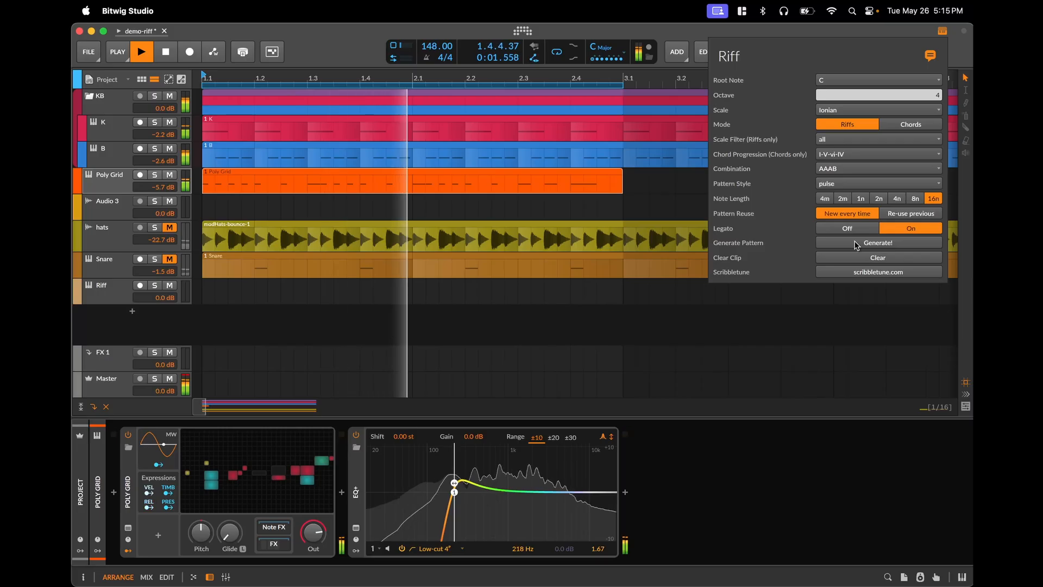
double_click(439, 171)
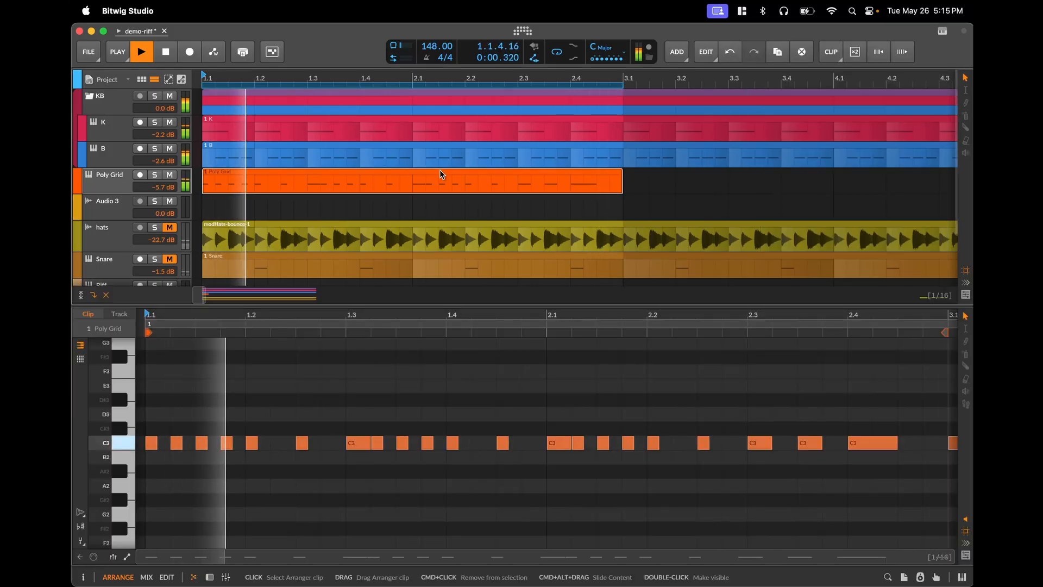
key("space")
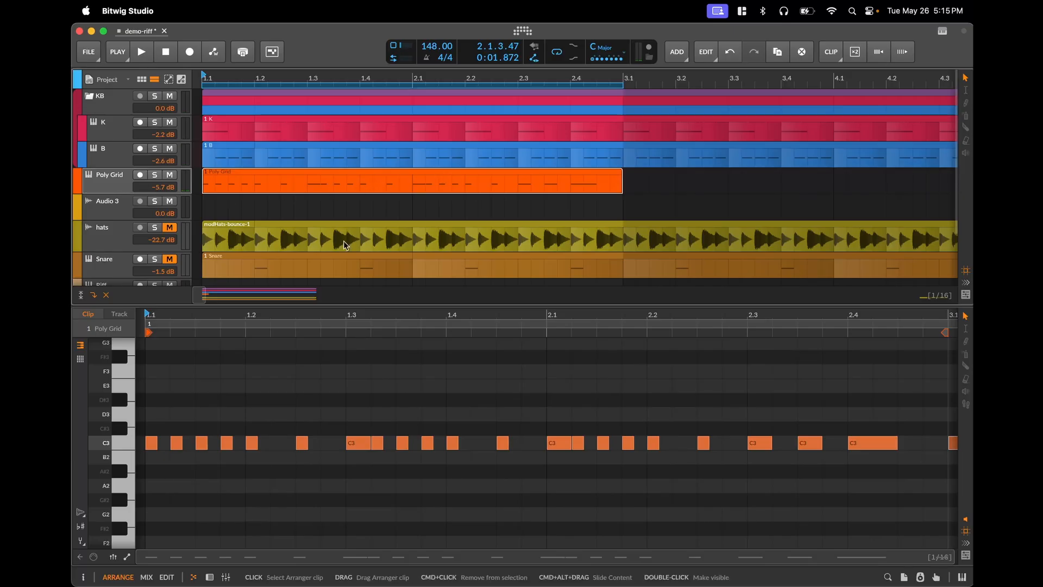
Restart playback and generate several more 16n pulse patterns into the Poly Grid clip with the Riff extension
left_click(943, 33)
left_click(944, 34)
key("space")
left_click(944, 33)
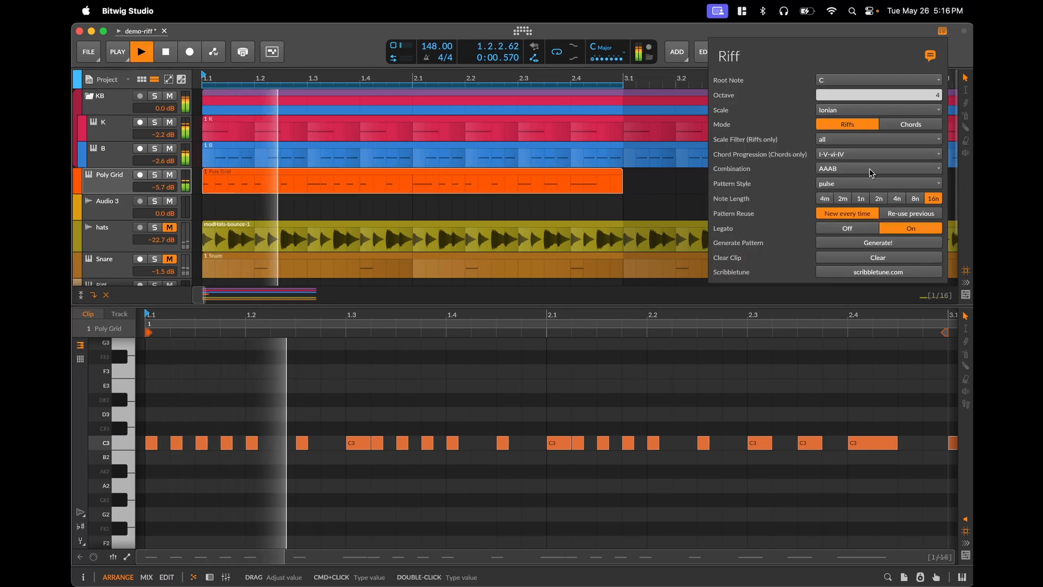
left_click(829, 242)
left_click(830, 242)
left_click(829, 242)
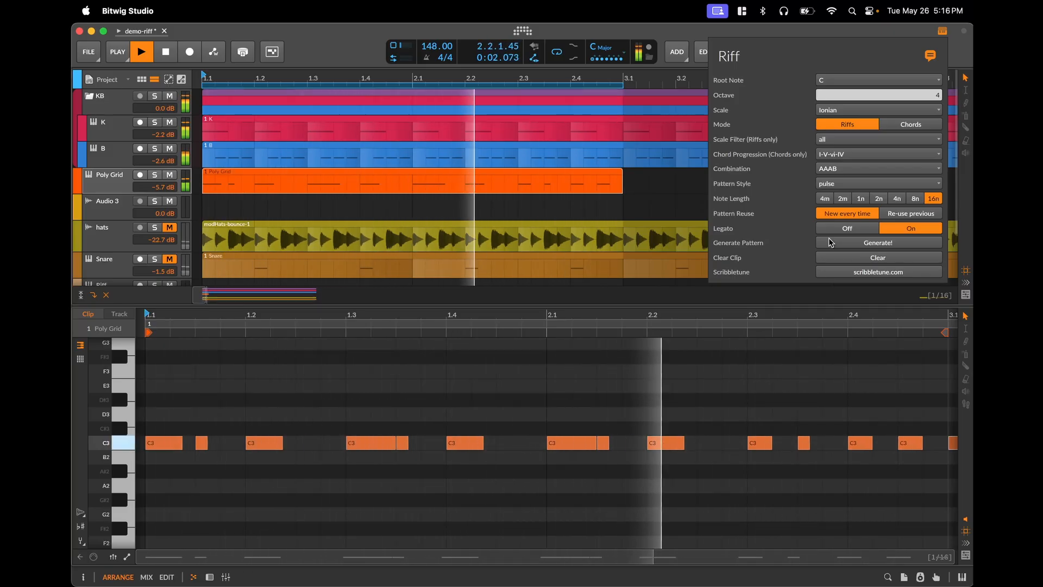
left_click(830, 243)
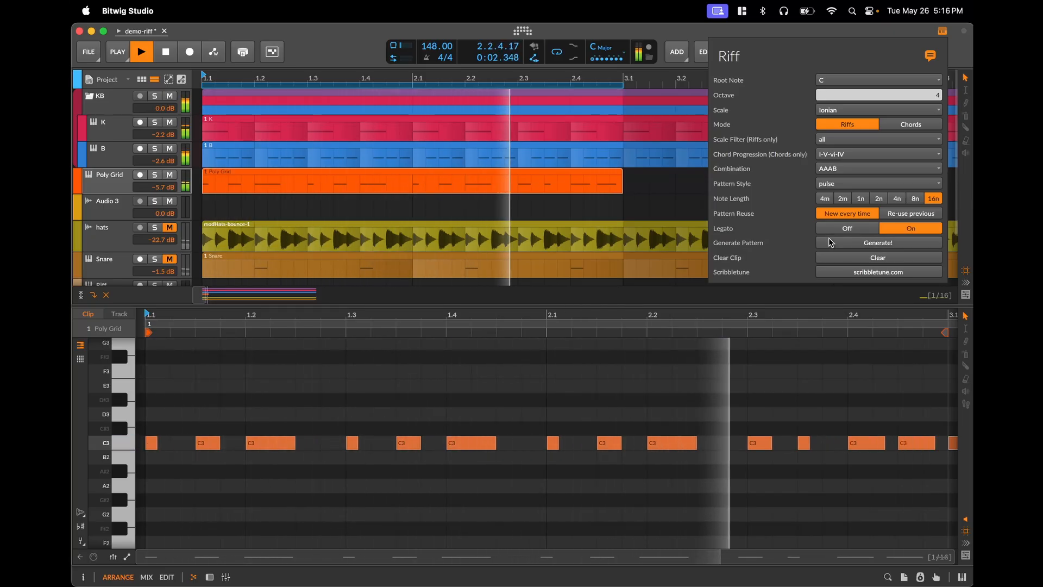
Stop playback and open the Poly Grid track's Grid patch at its LFO and Mixer modules
left_click(730, 386)
key("space")
left_click(101, 181)
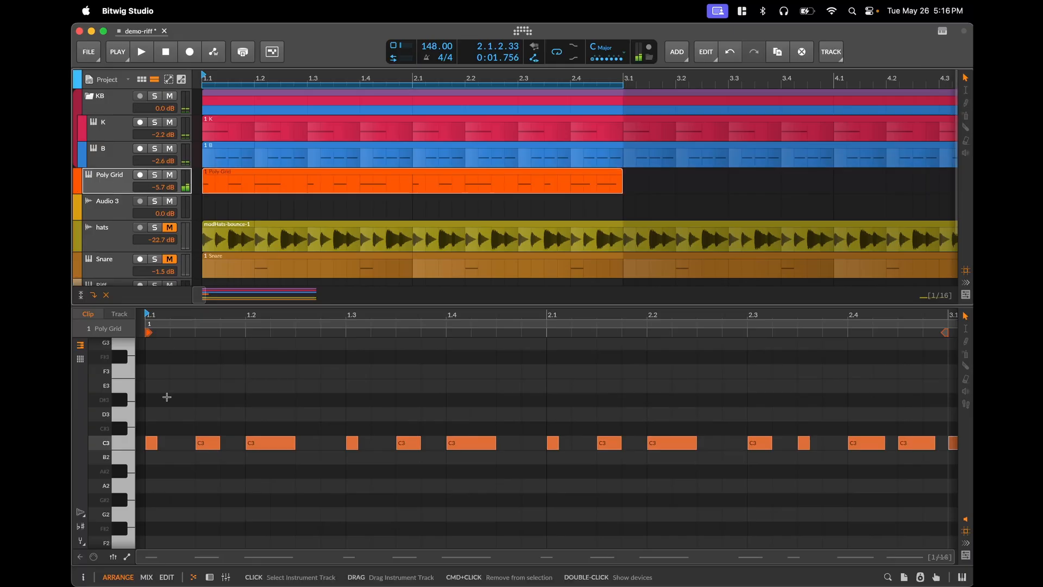
key("d")
left_click(270, 480)
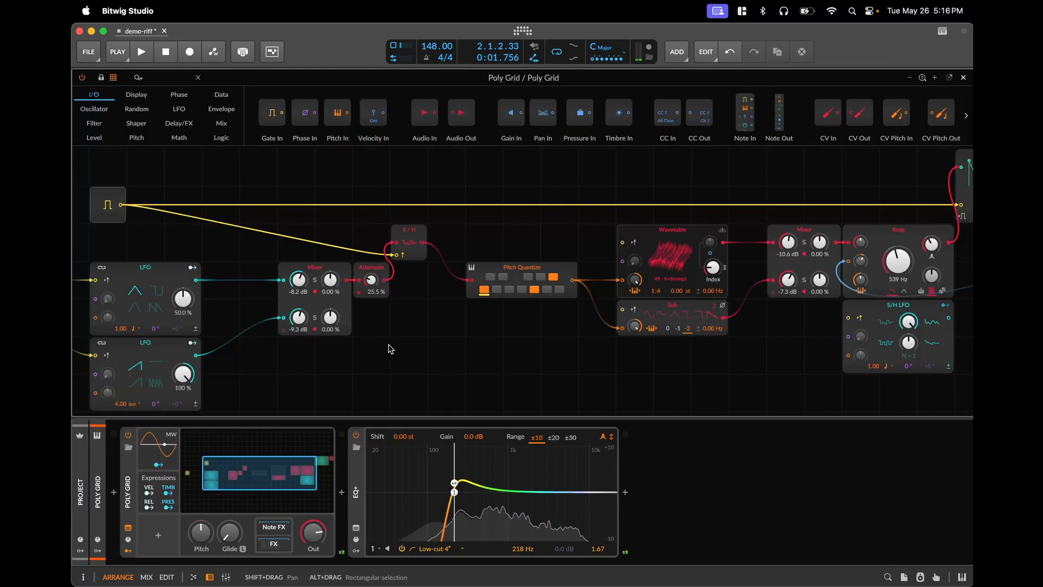
left_click_drag(389, 348, 552, 320)
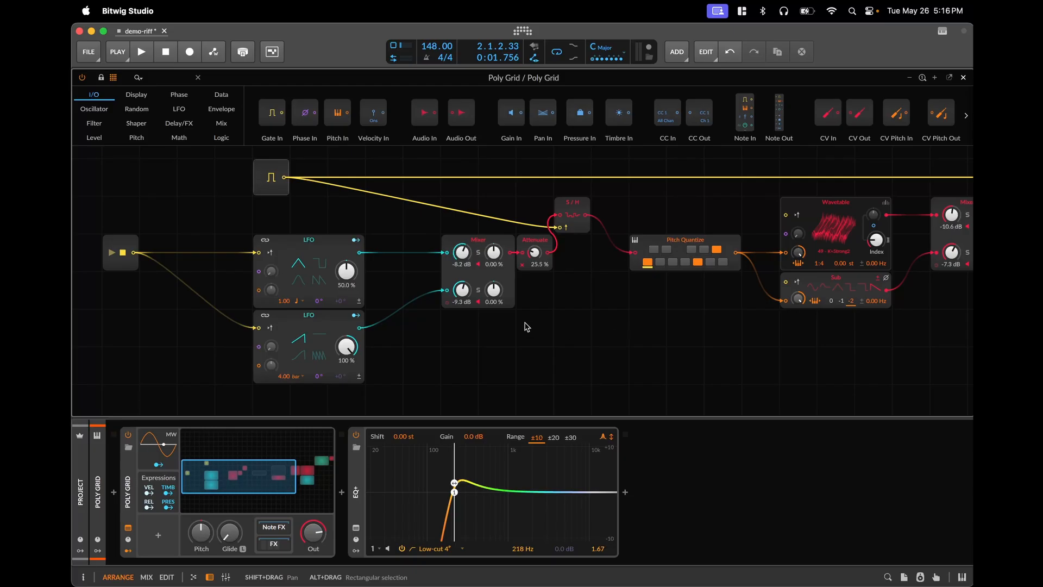
During playback, set the LFO Mixer levels to -28.6 dB and -1.5 dB and Attenuate to 21.0 %, and close the patch editor
key("space")
left_click_drag(468, 258, 462, 326)
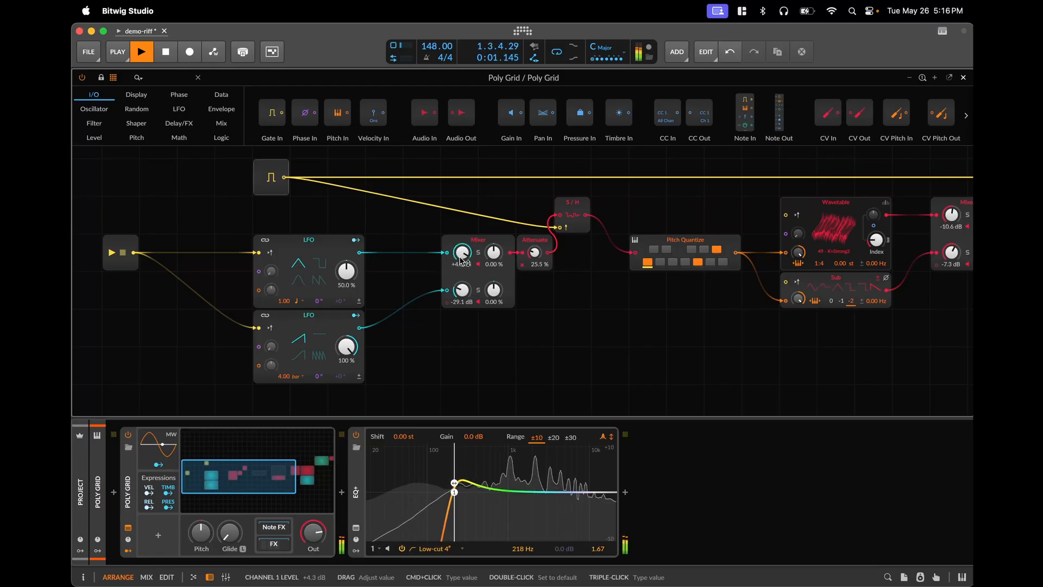
left_click_drag(460, 259, 462, 268)
left_click_drag(534, 252, 534, 245)
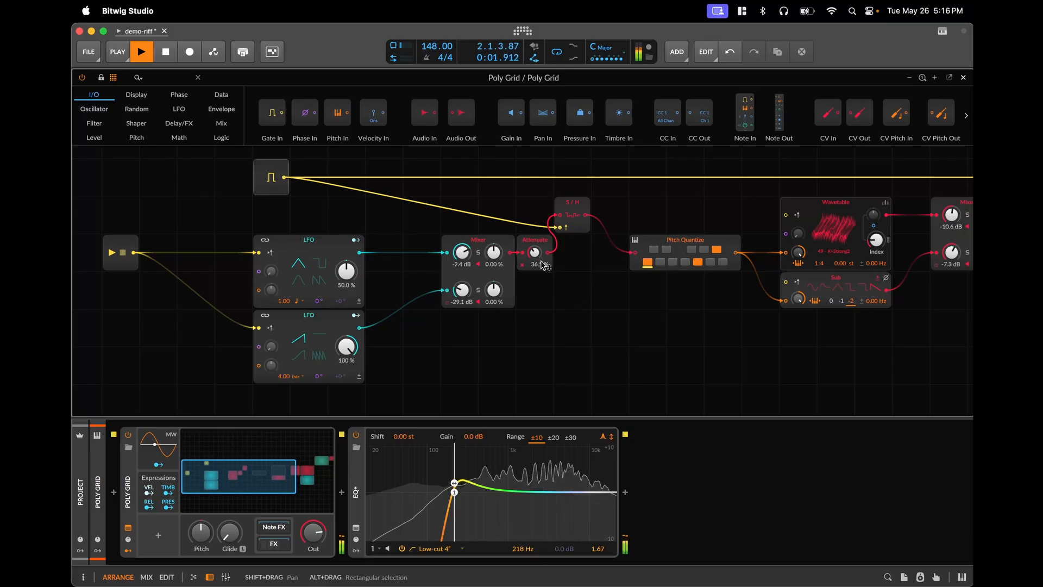
left_click_drag(461, 258, 461, 265)
left_click_drag(462, 295, 462, 253)
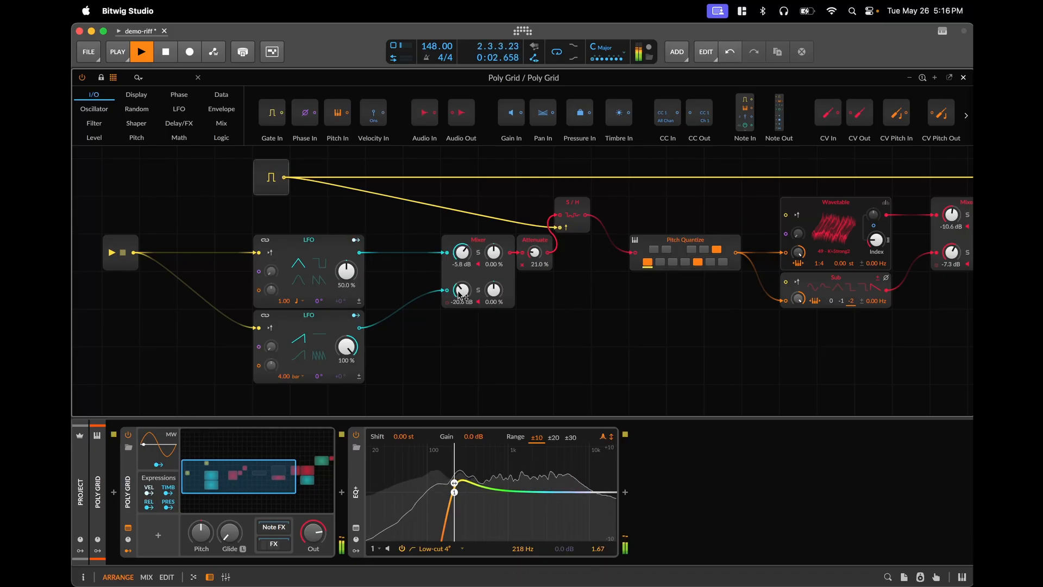
left_click_drag(462, 290, 462, 263)
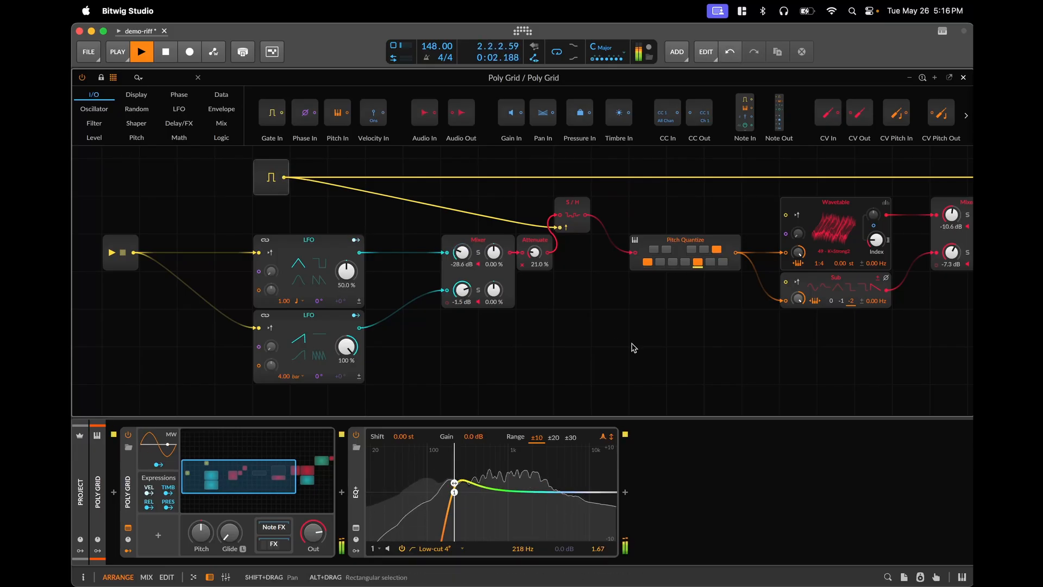
left_click(966, 78)
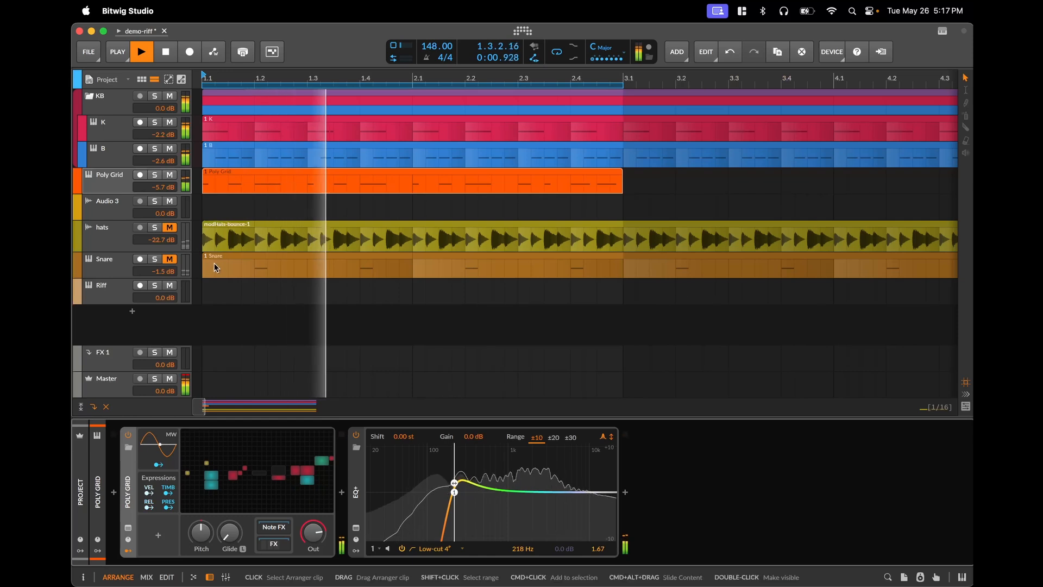
Open the Poly Grid clip in the note editor, set the Riff extension's note length to 8n, and generate two patterns
double_click(233, 171)
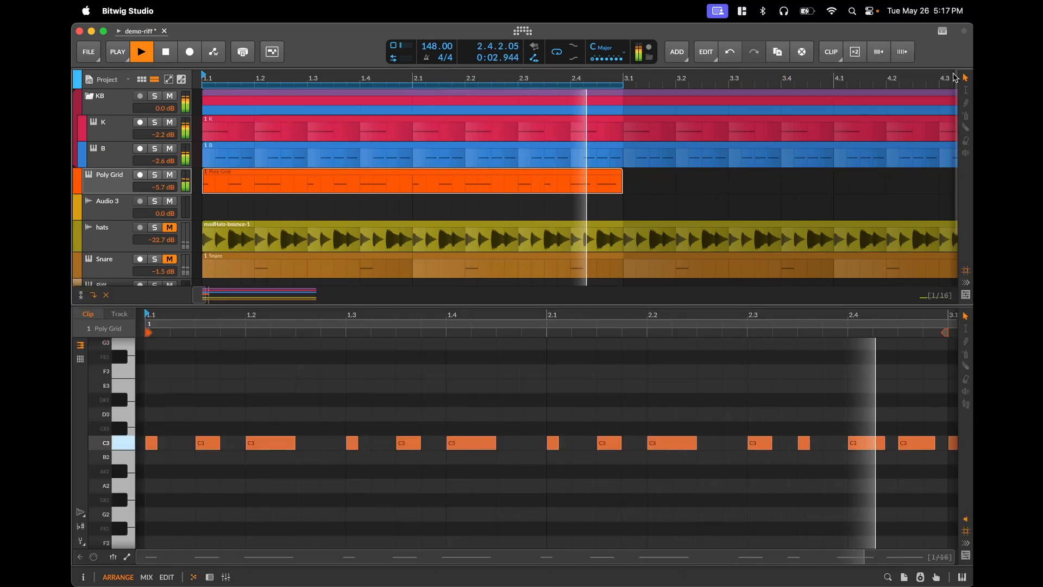
left_click(942, 31)
left_click(915, 198)
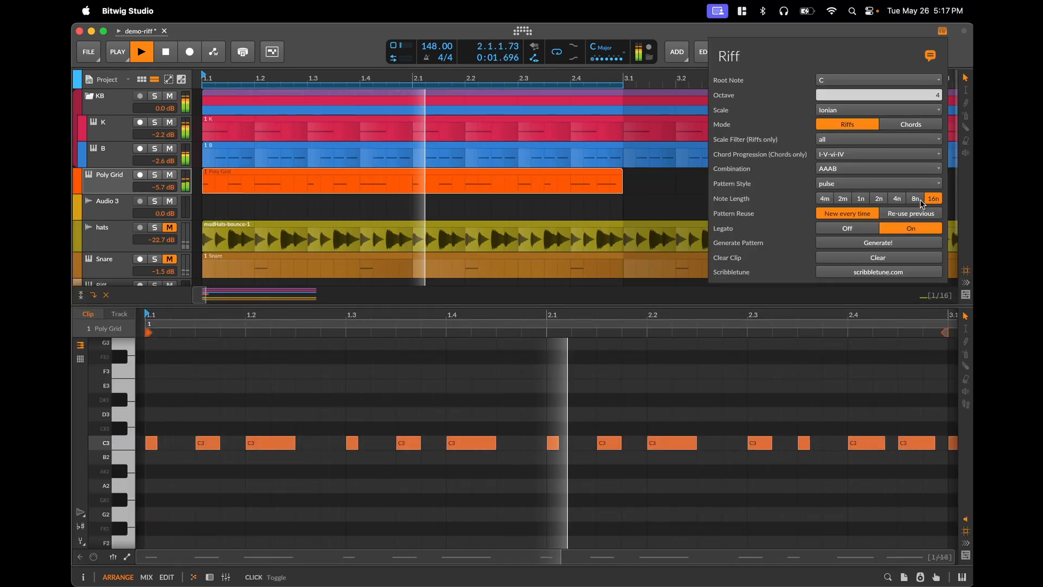
left_click(880, 245)
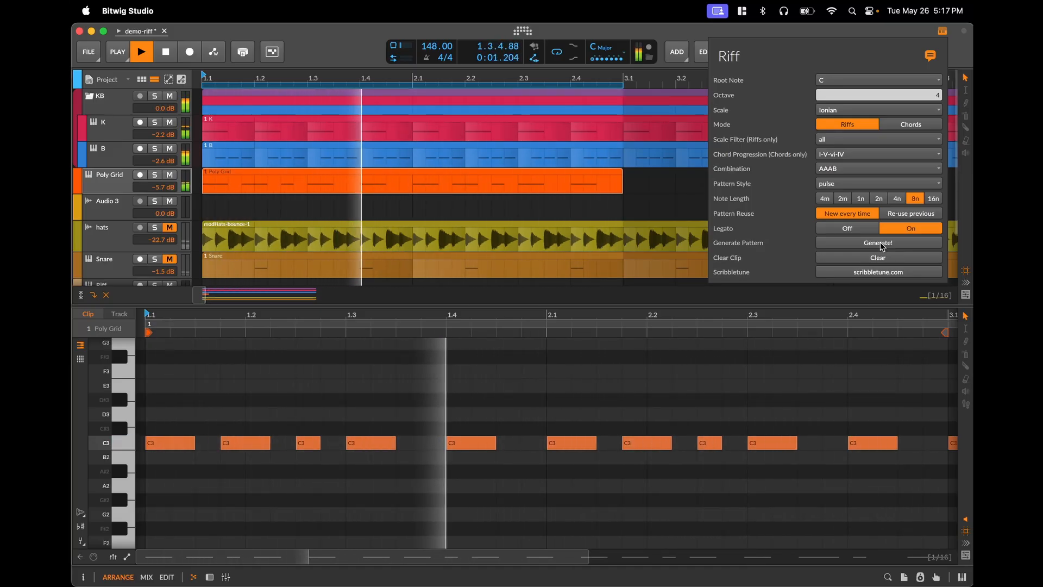
left_click(881, 244)
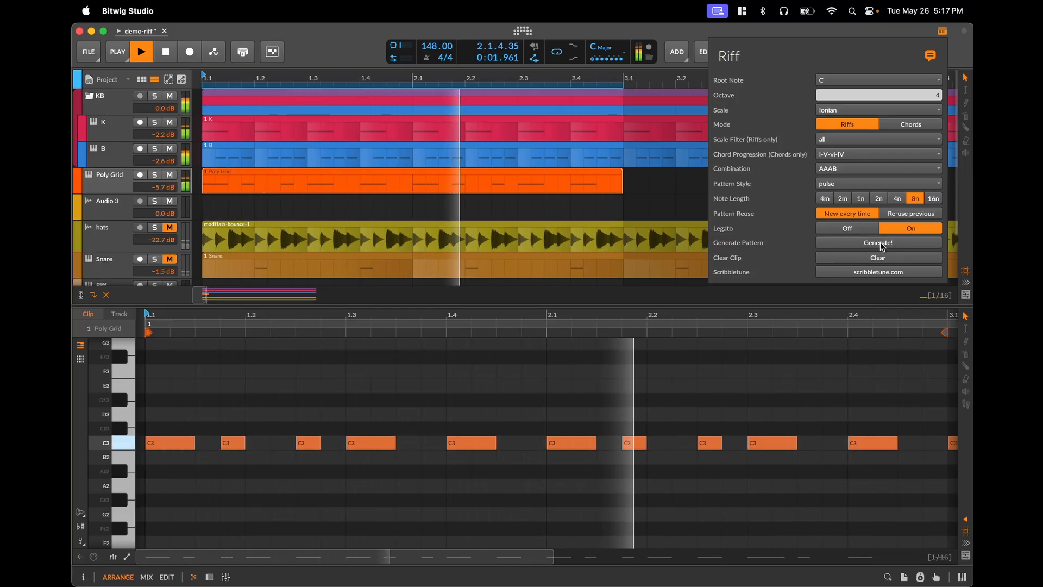
Return the Riff extension's note length to 16n, generate two new patterns into the Poly Grid clip, and stop playback
left_click(934, 198)
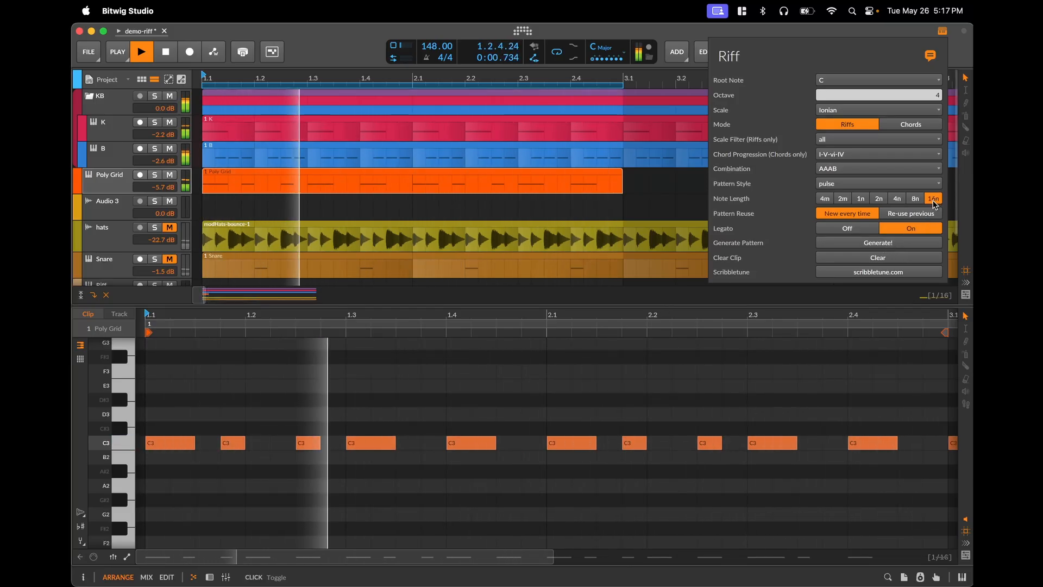
left_click(878, 243)
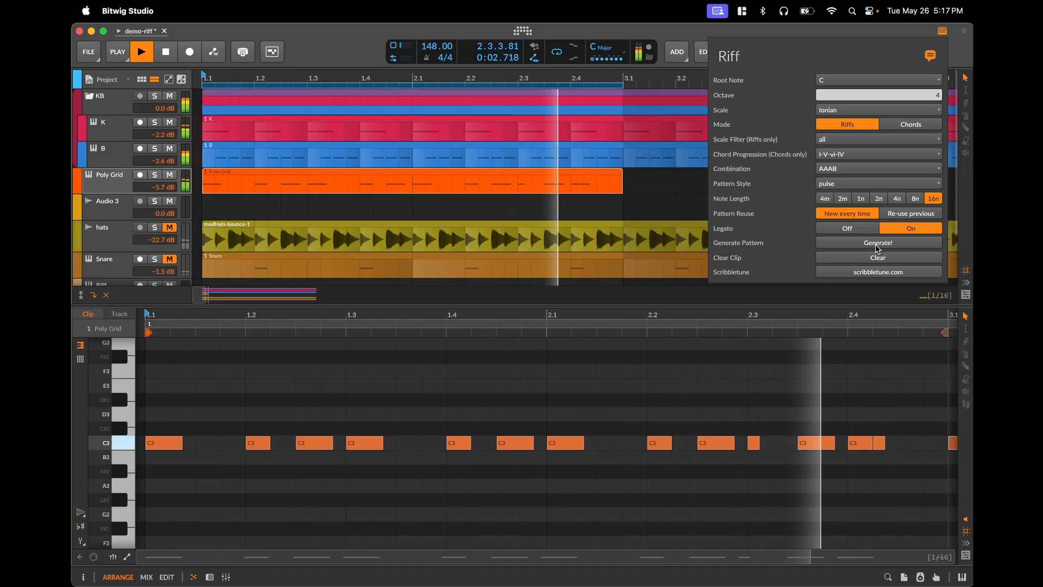
left_click(878, 243)
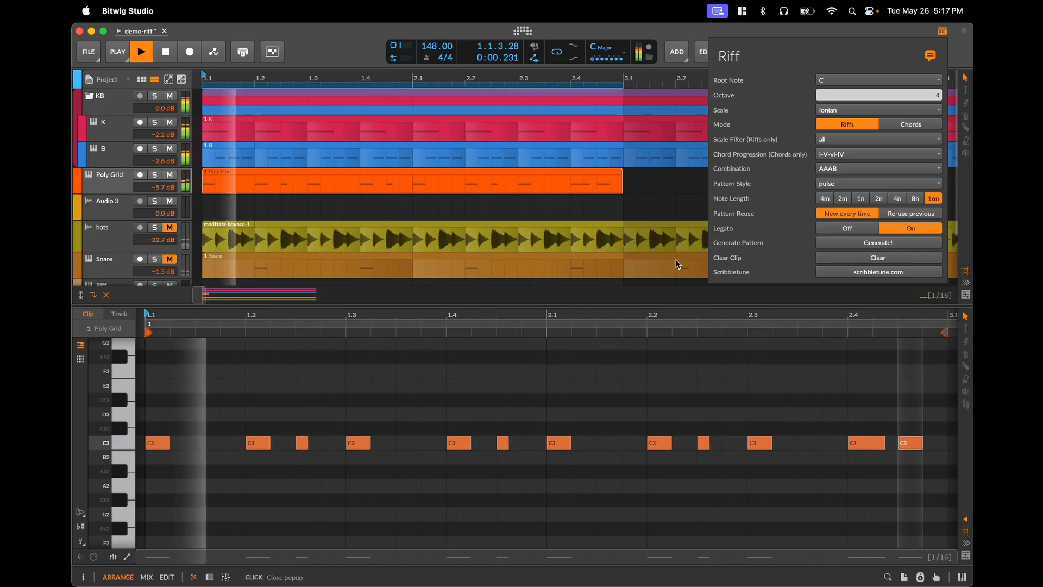
left_click(568, 174)
key("space")
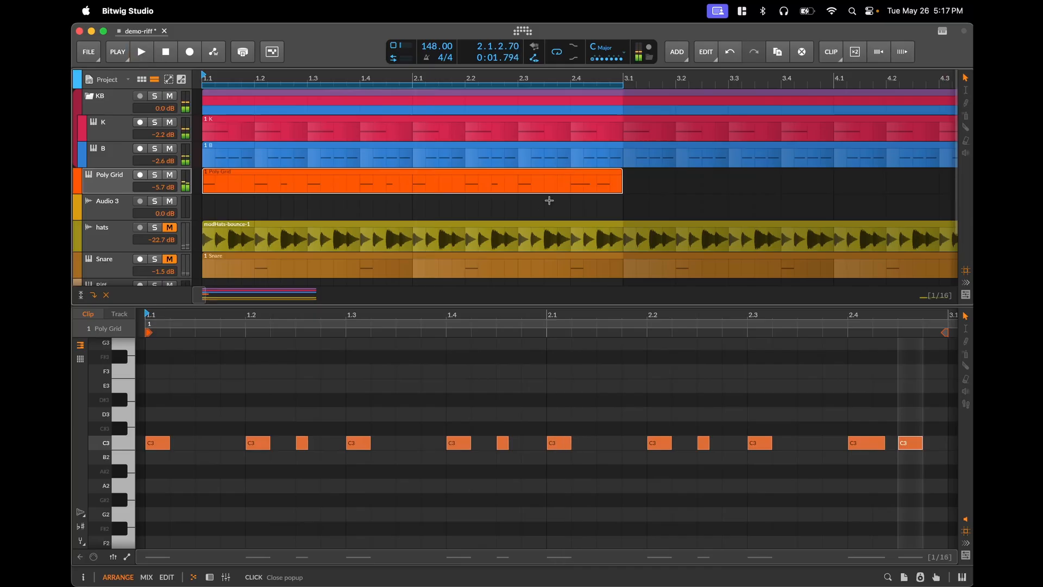
Open the Riff plug-in's window from the Riff track and look through its note length options
double_click(99, 175)
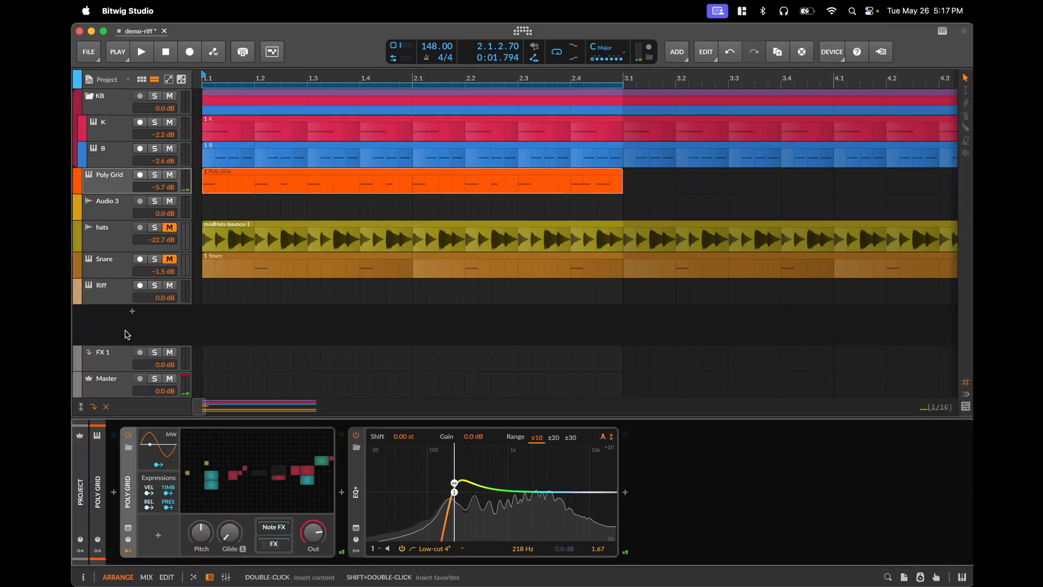
left_click(125, 293)
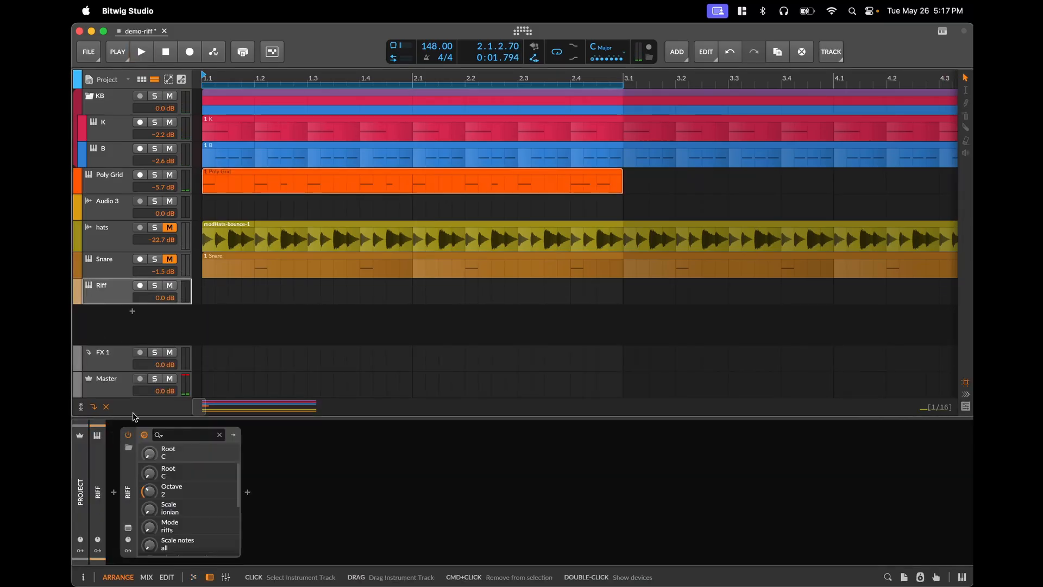
left_click(127, 527)
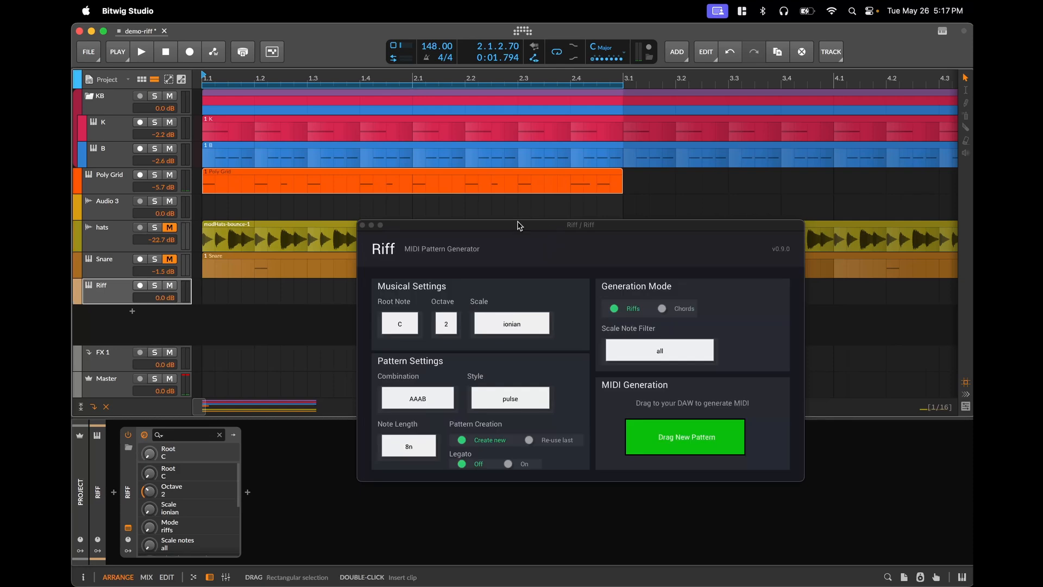
left_click_drag(521, 225, 463, 266)
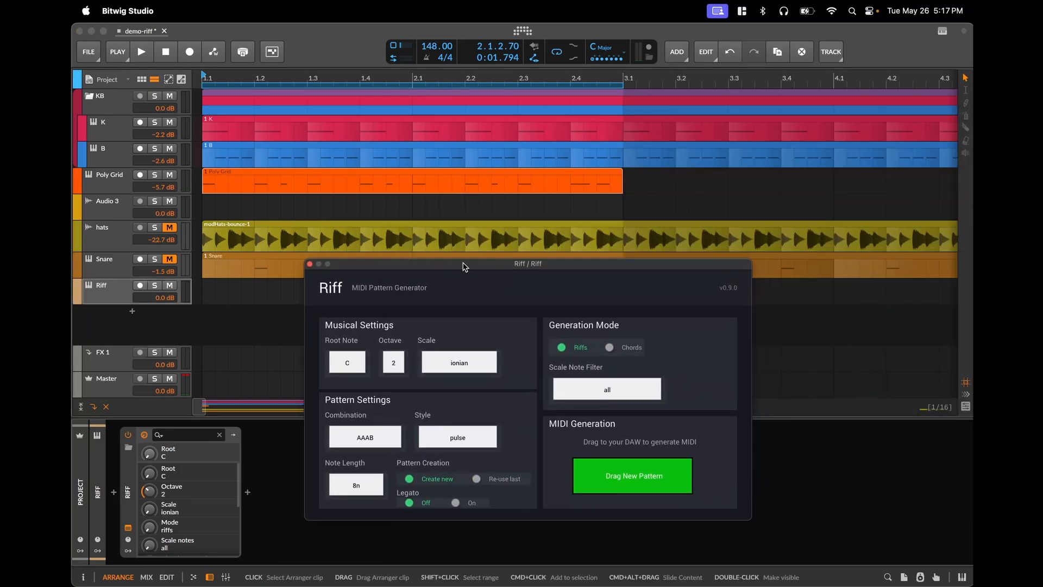
left_click(367, 484)
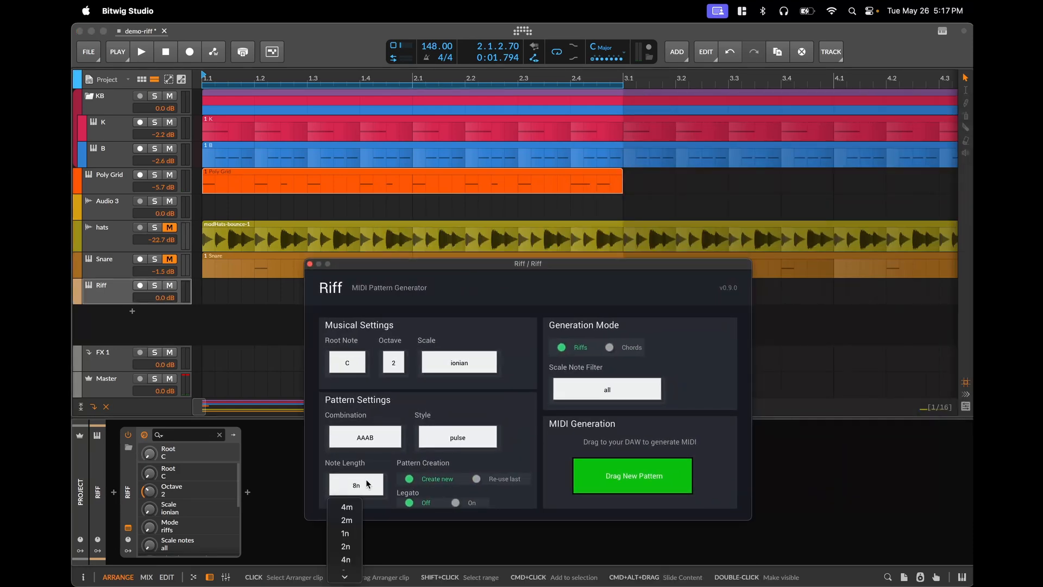
mouse_move(349, 578)
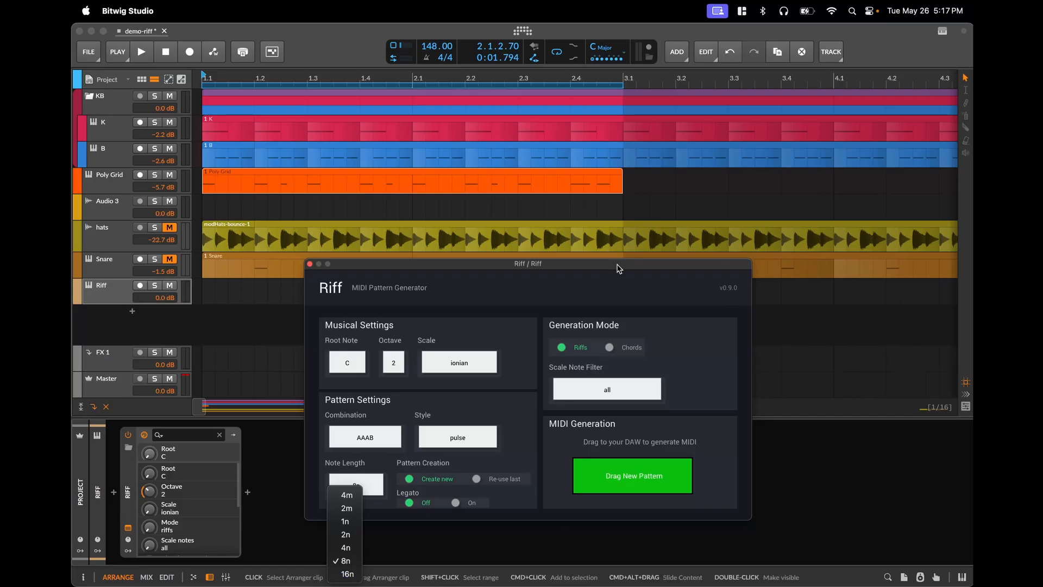
left_click_drag(616, 269, 738, 151)
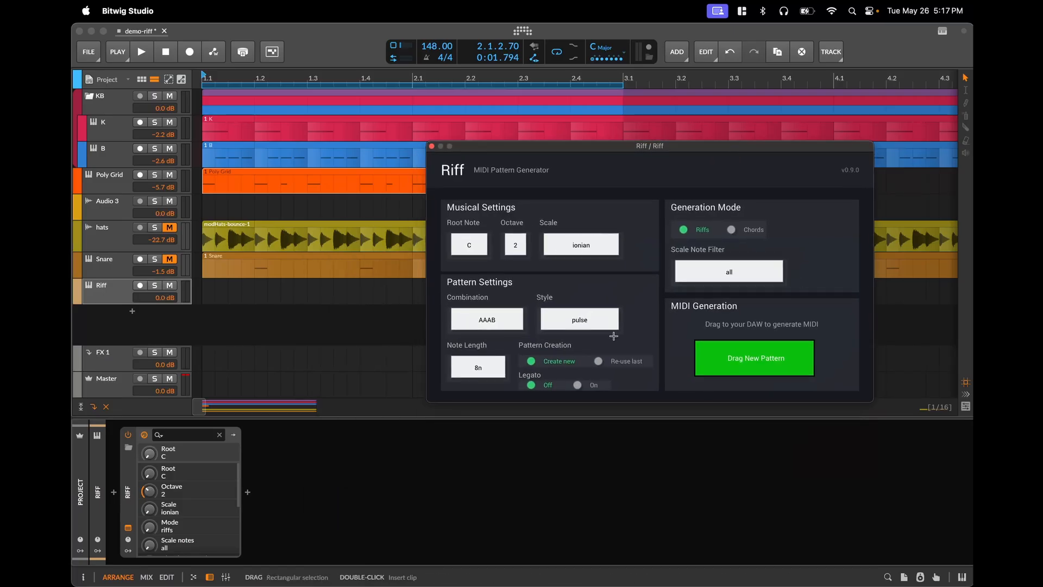
Compare the Riff extension's settings with those in the Riff plug-in window
left_click(942, 32)
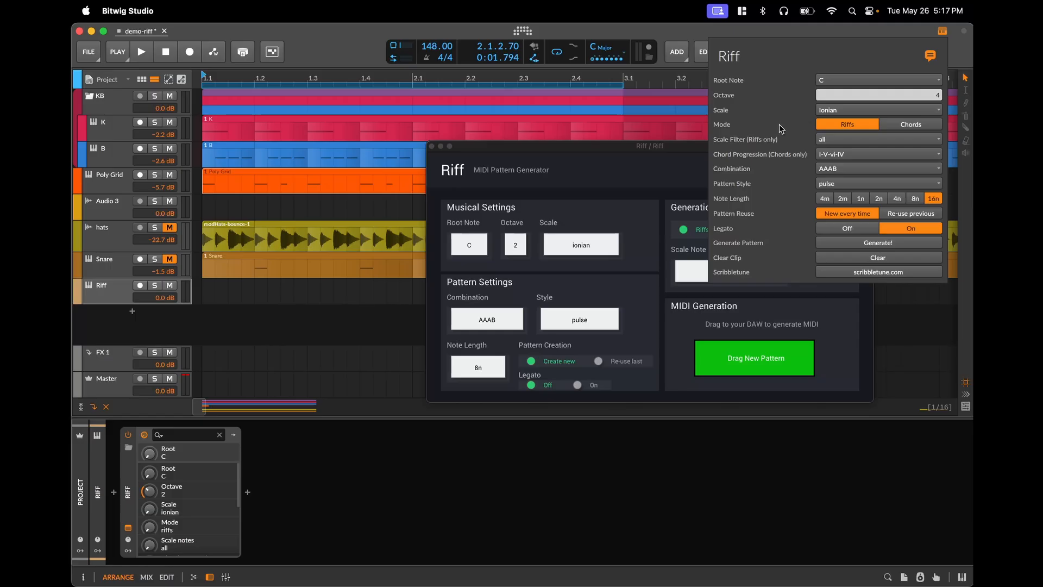
left_click(942, 34)
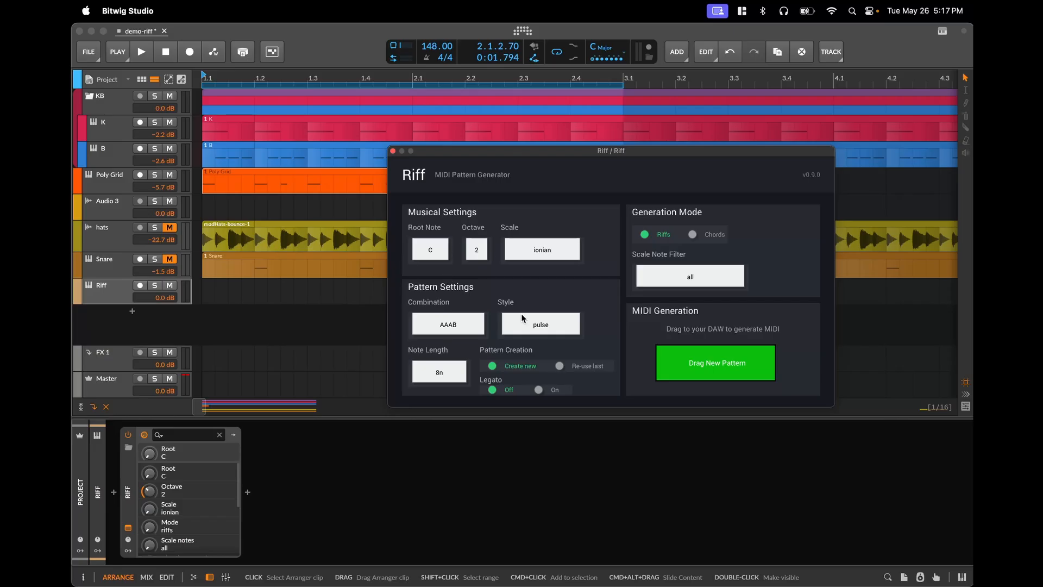
left_click(944, 33)
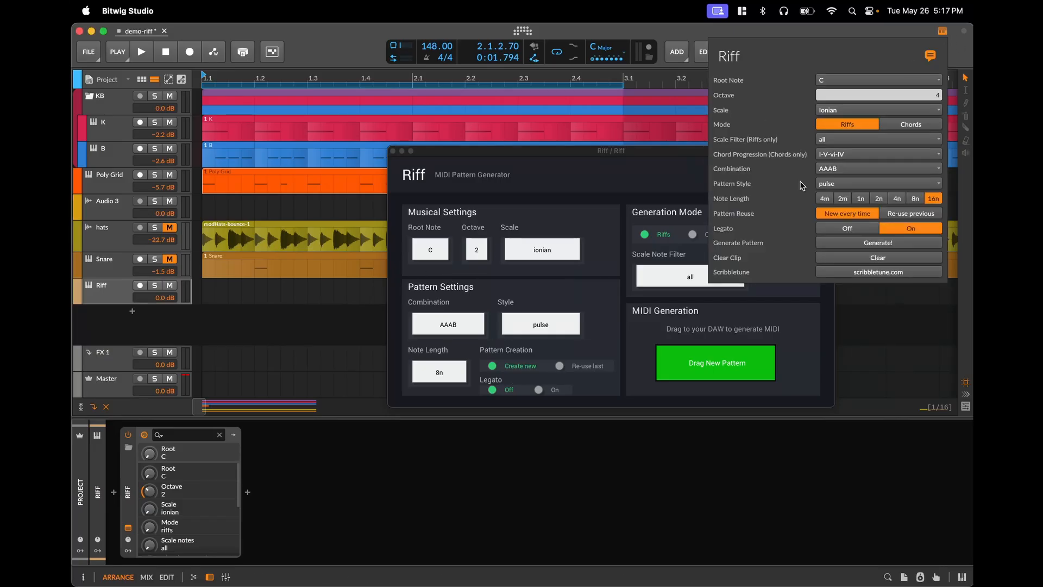
left_click(944, 33)
left_click_drag(512, 150, 606, 178)
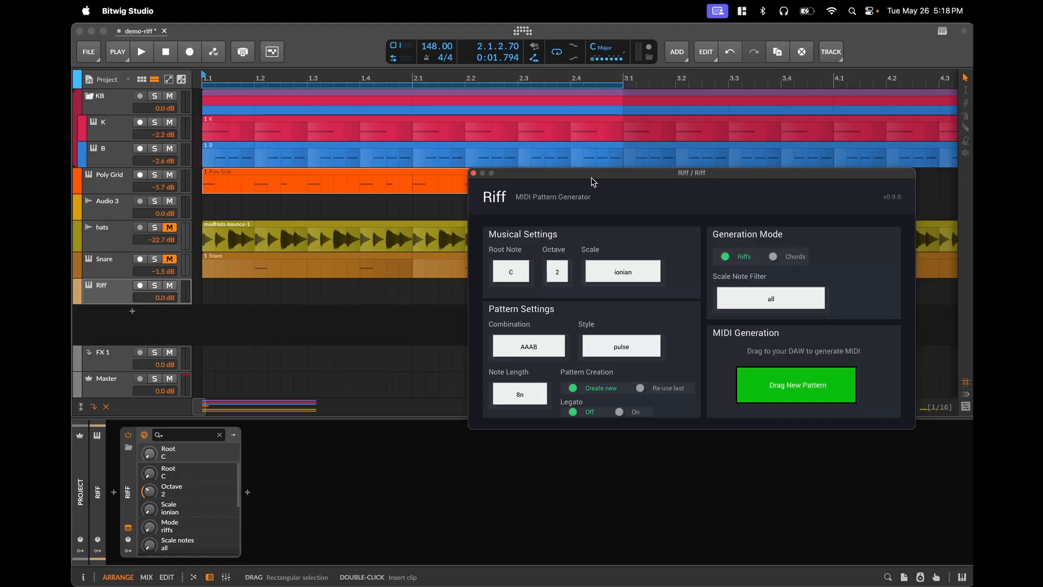
Set the Riff plug-in's note length to 16n, moving its window to reach the full list of lengths
left_click_drag(593, 182, 580, 290)
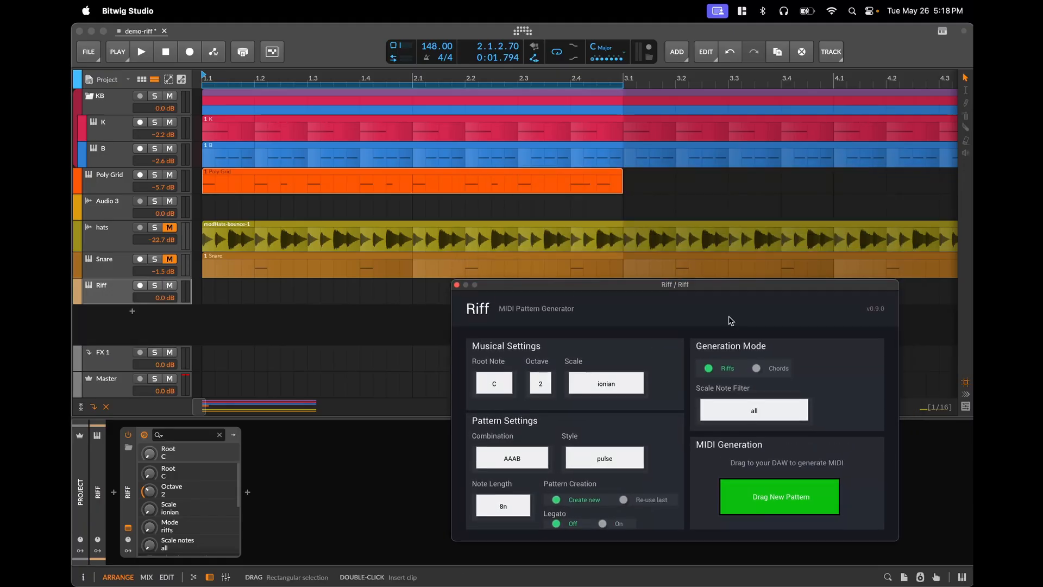
left_click(526, 504)
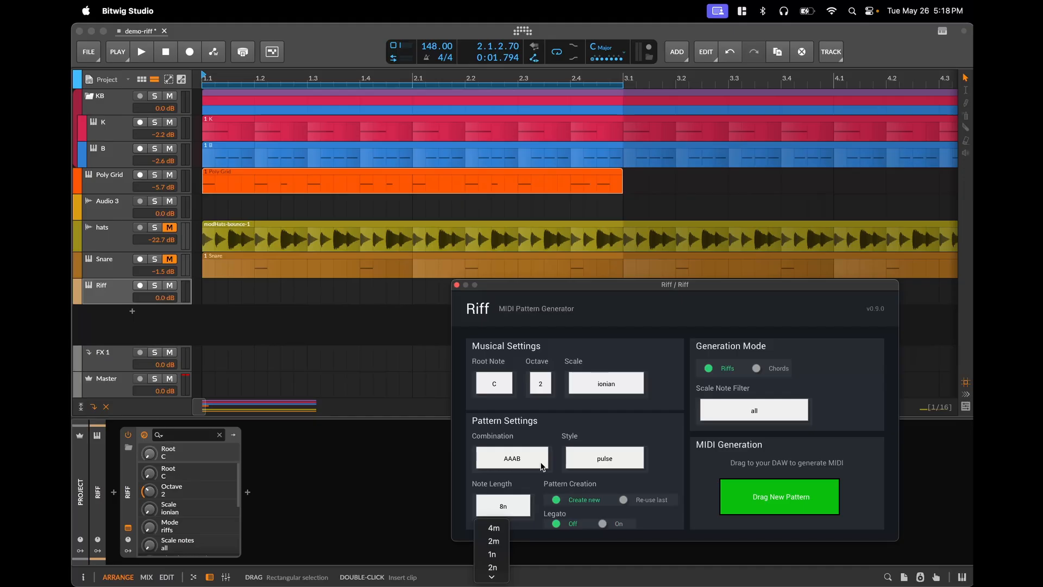
left_click_drag(616, 281, 613, 171)
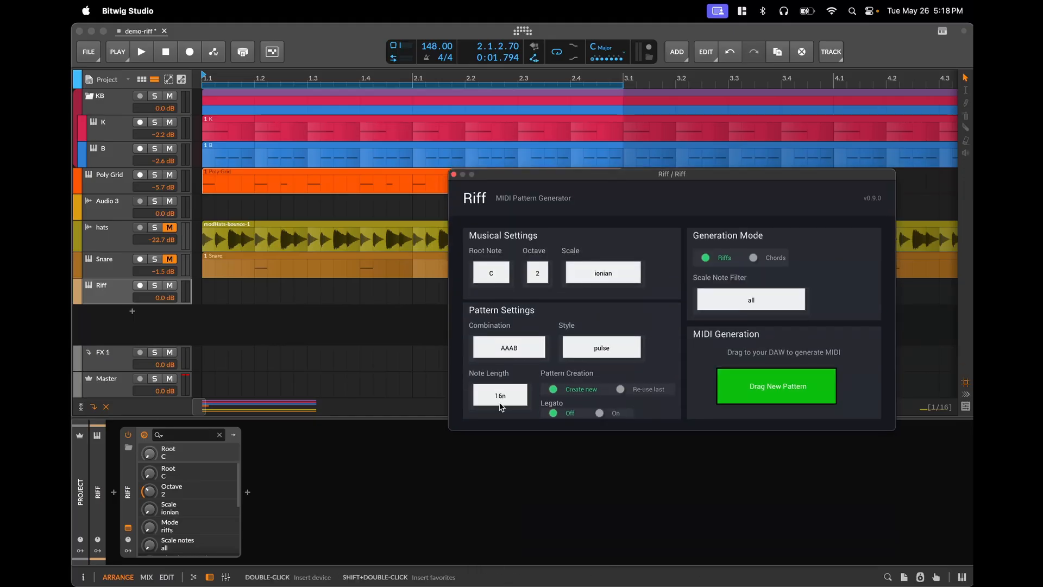
left_click(501, 400)
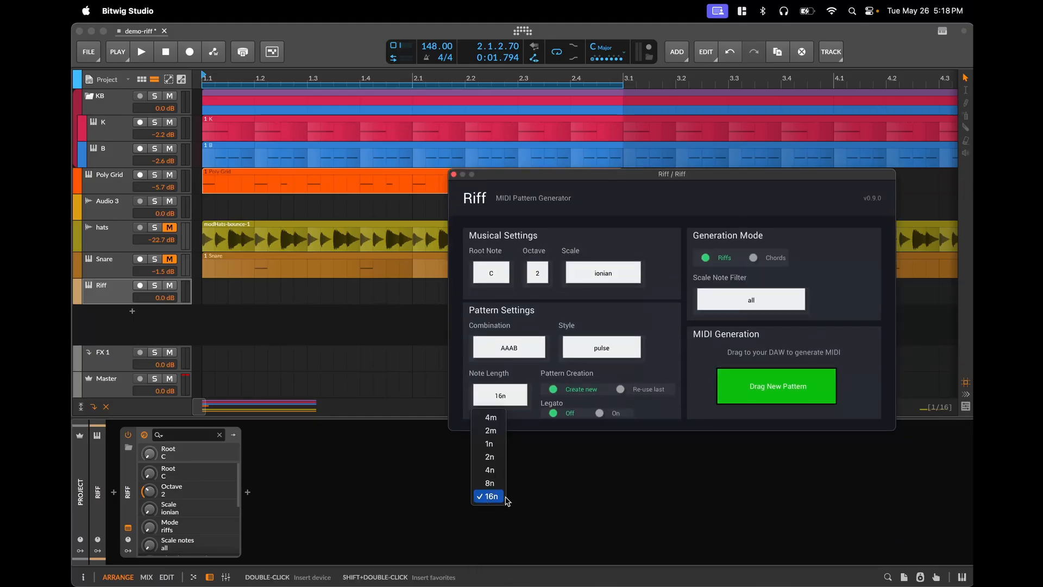
left_click(507, 394)
Look through the plug-in's style and combination options, trying the ABAC combination and returning to AAAB
left_click(625, 344)
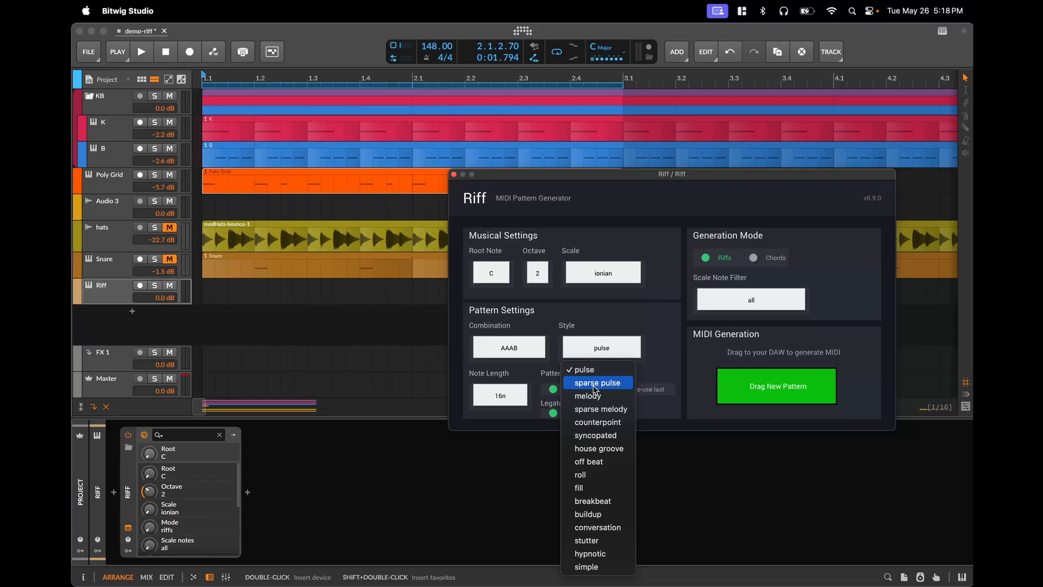
left_click(618, 347)
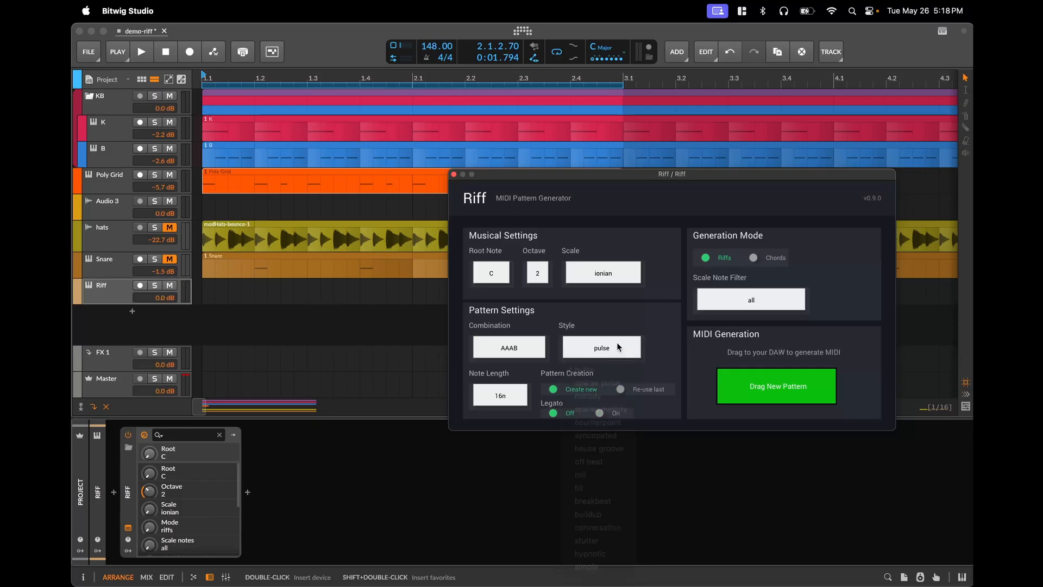
left_click(527, 347)
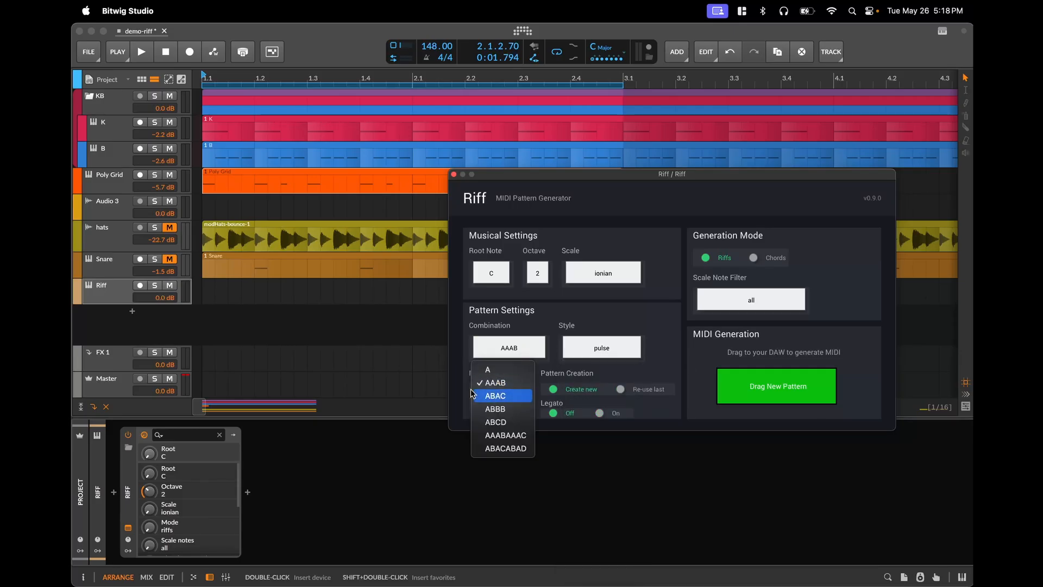
left_click(501, 395)
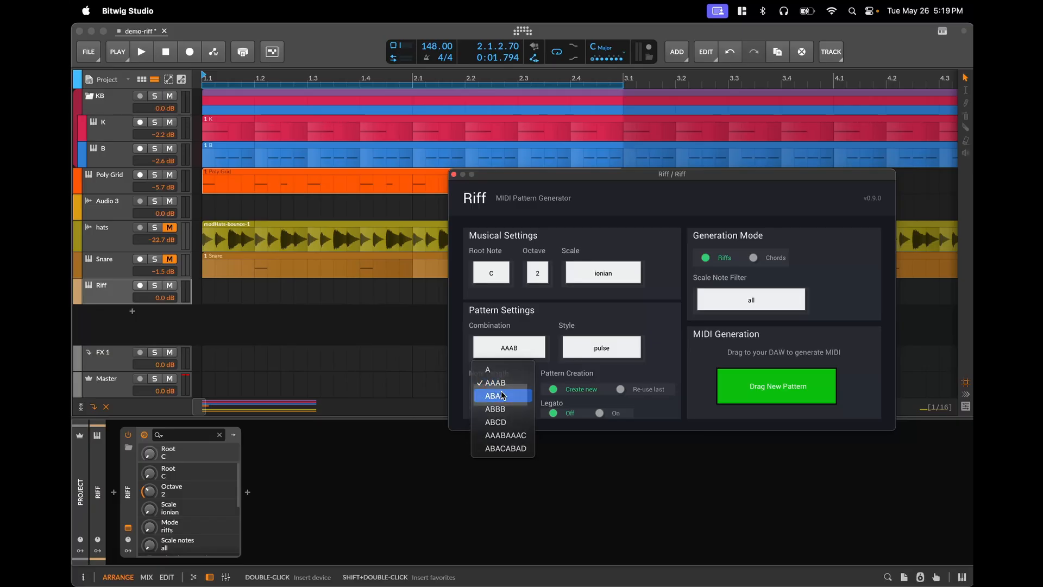
left_click(517, 349)
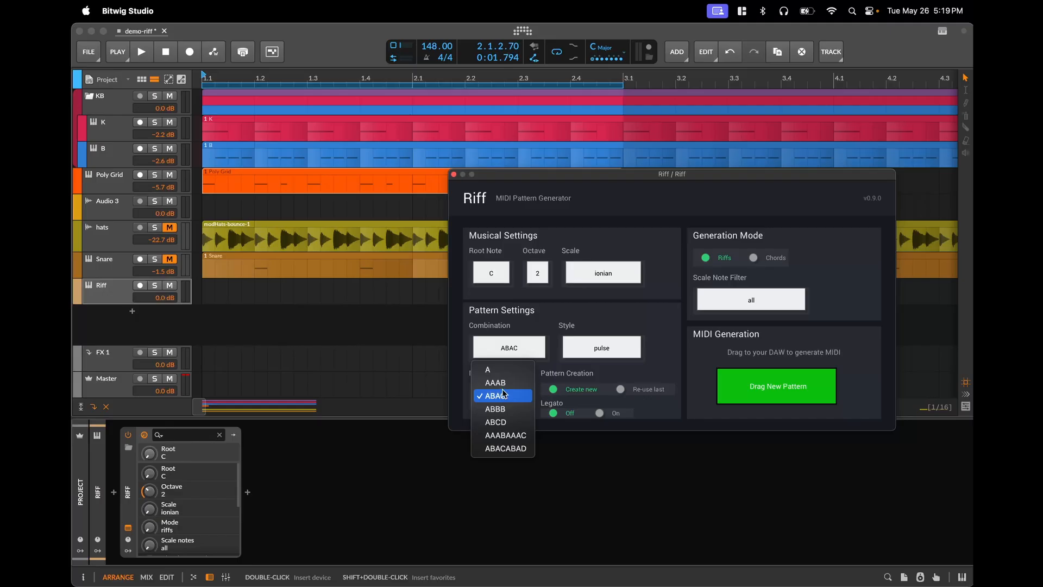
left_click(505, 382)
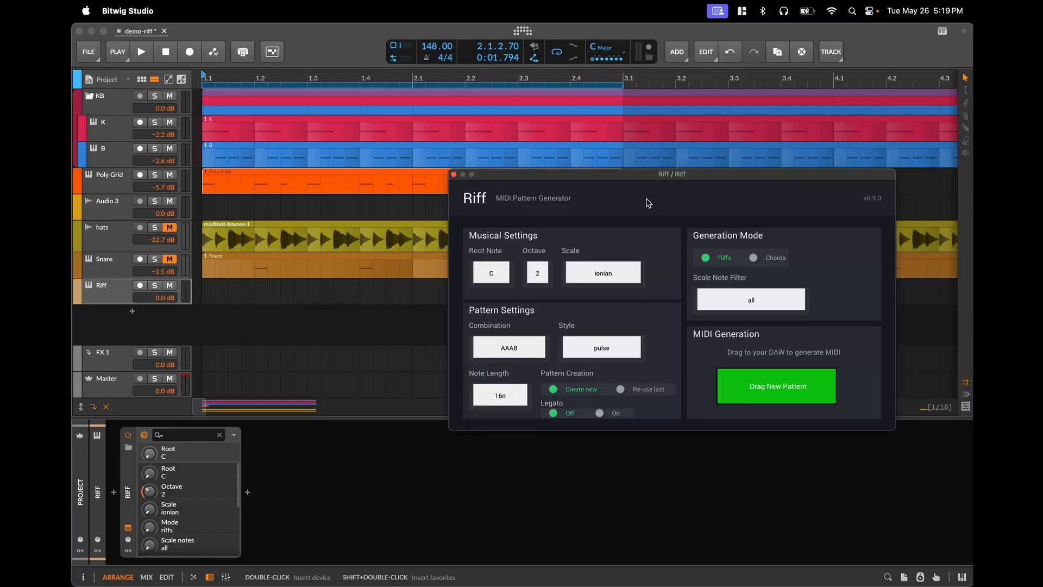
Generate a pattern from the Riff plug-in over the Poly Grid clip and open the new clip in the note editor
left_click_drag(727, 174, 632, 296)
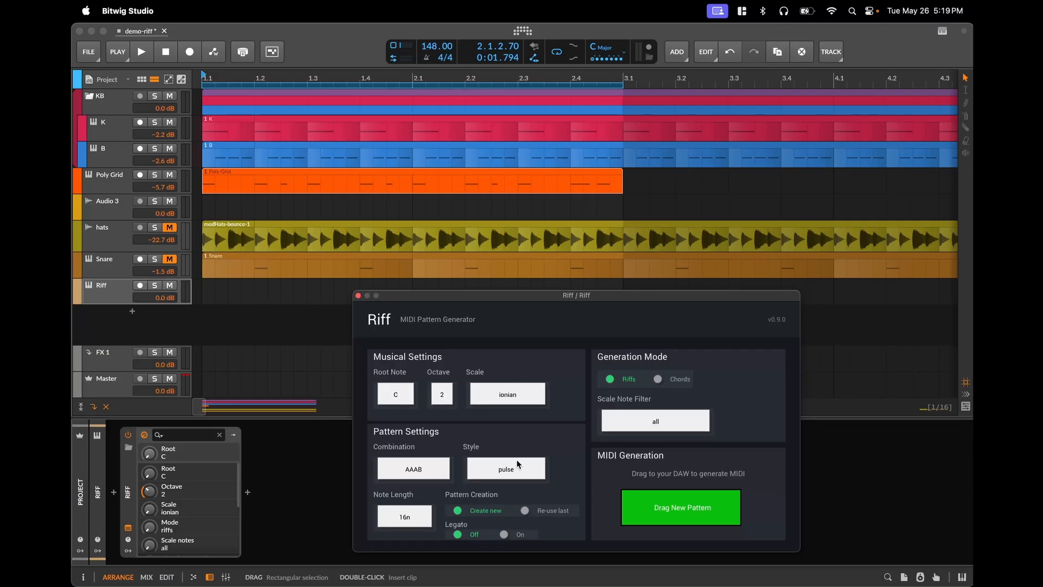
left_click(478, 173)
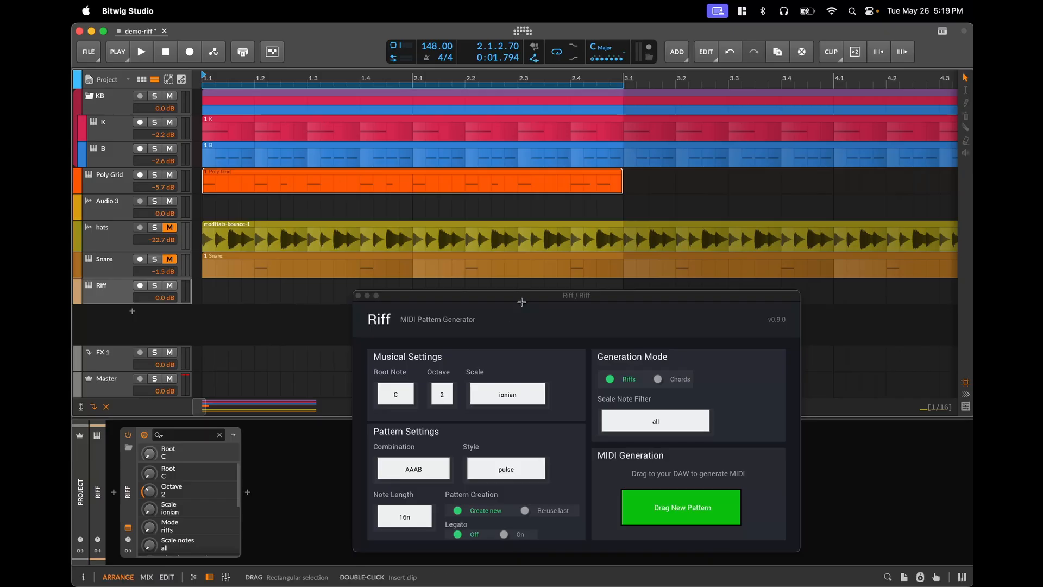
left_click_drag(521, 302, 503, 282)
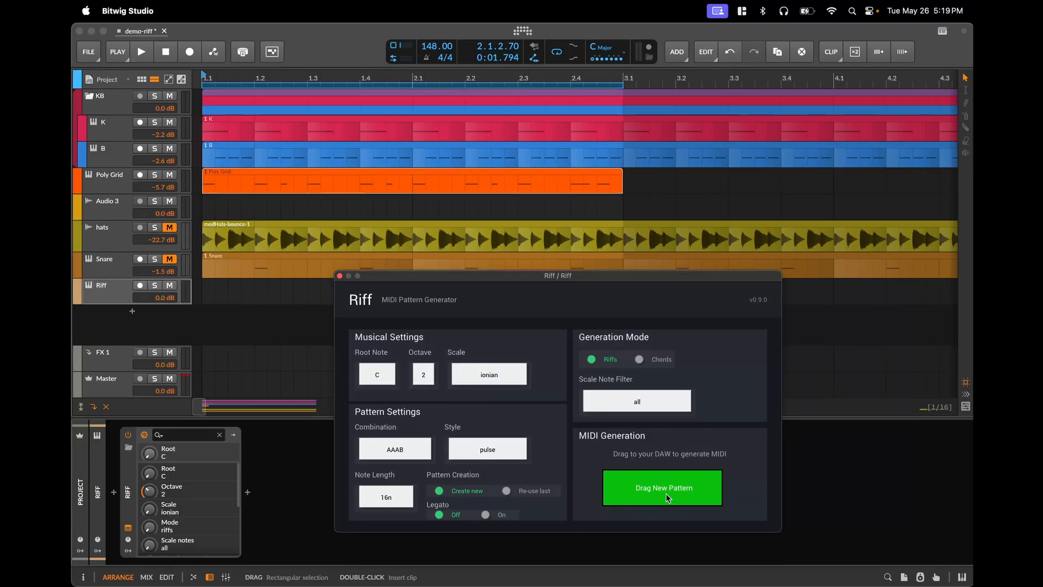
left_click_drag(657, 491, 195, 168)
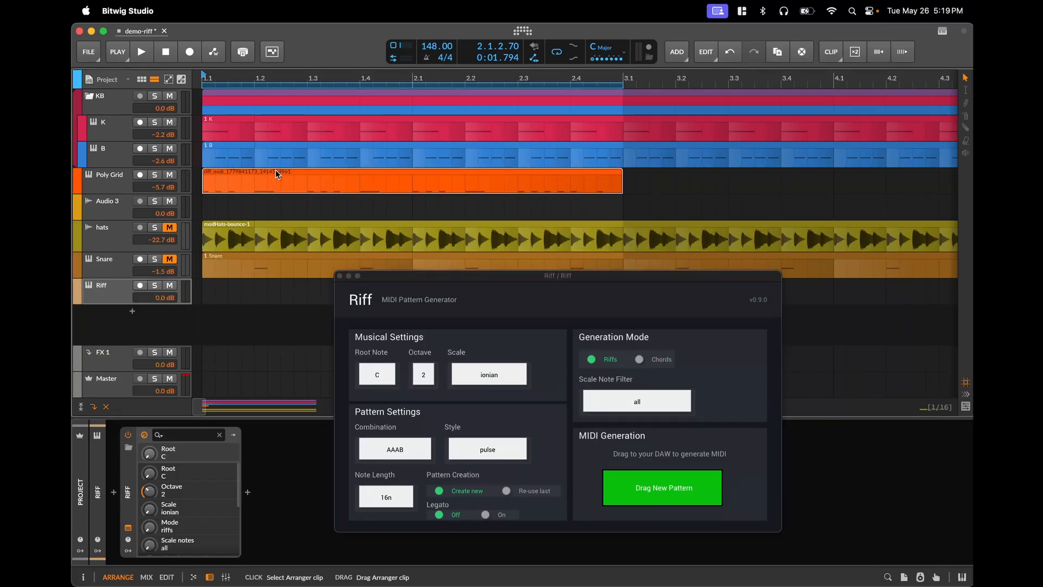
double_click(277, 174)
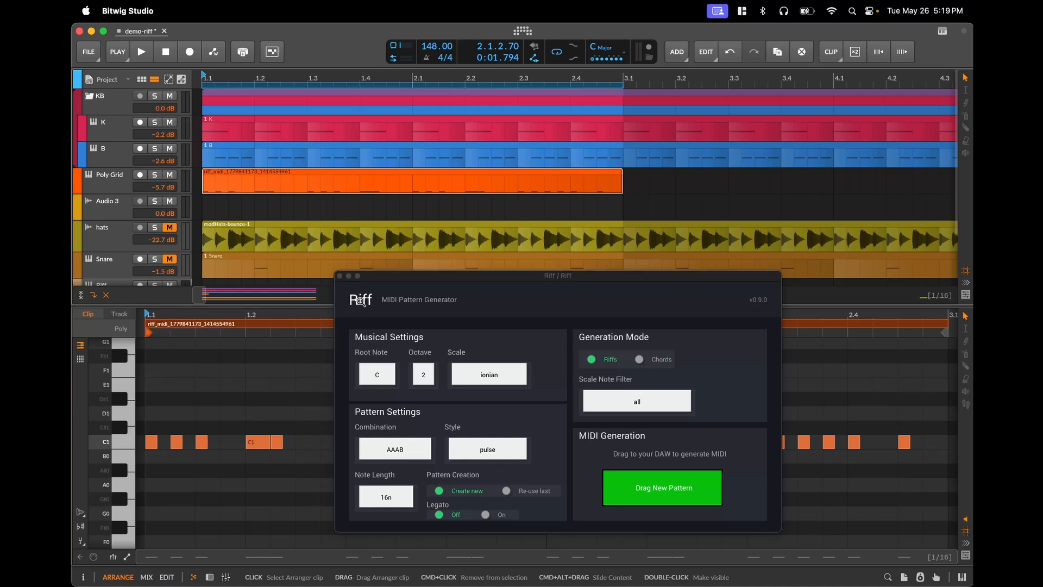
Generate two more plug-in patterns over the Poly Grid clip, enlarge the arranger area, and play back the result
left_click_drag(423, 278, 701, 70)
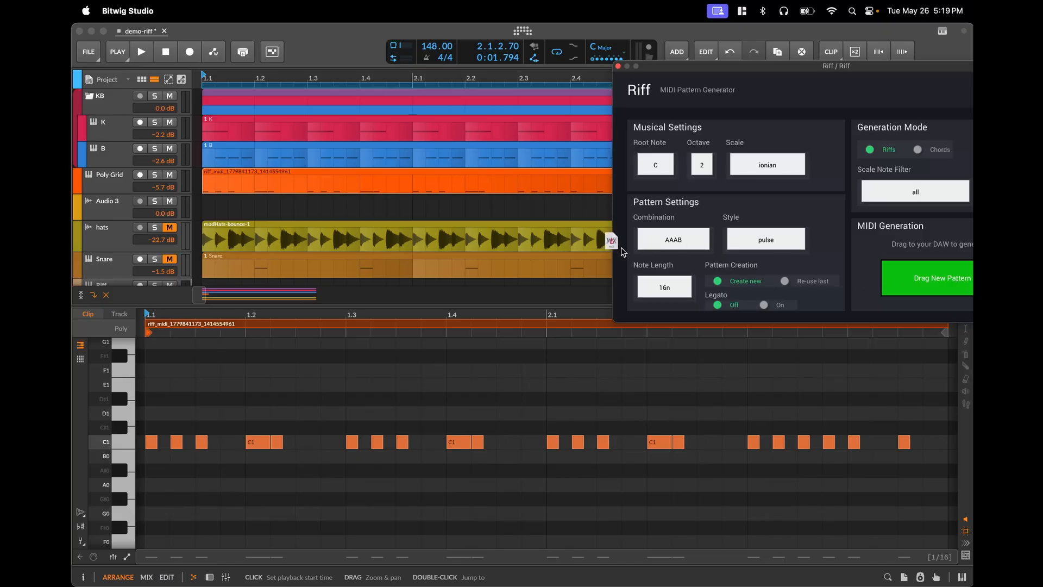
left_click_drag(622, 251, 213, 182)
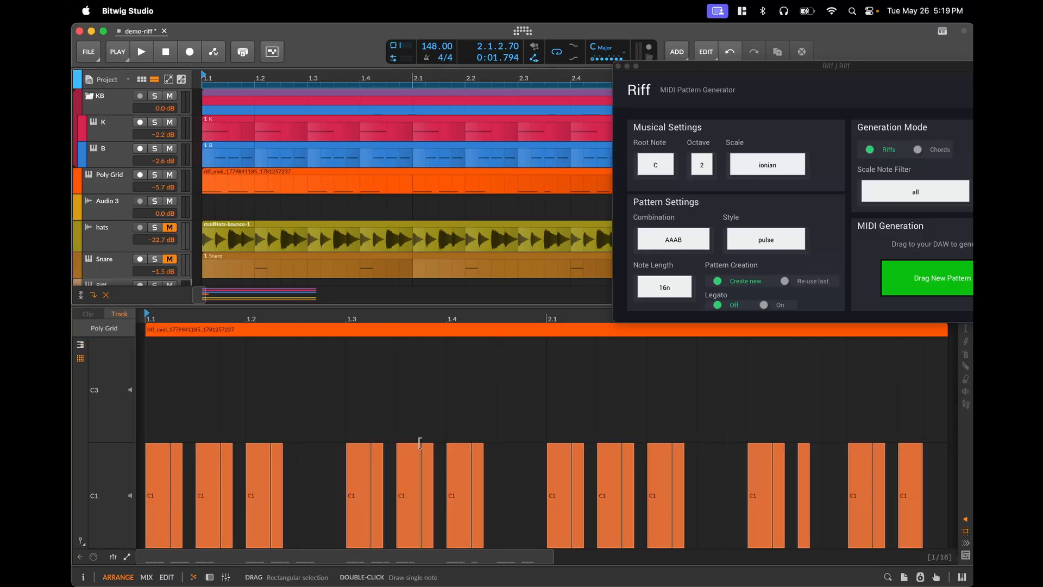
left_click_drag(926, 278, 205, 180)
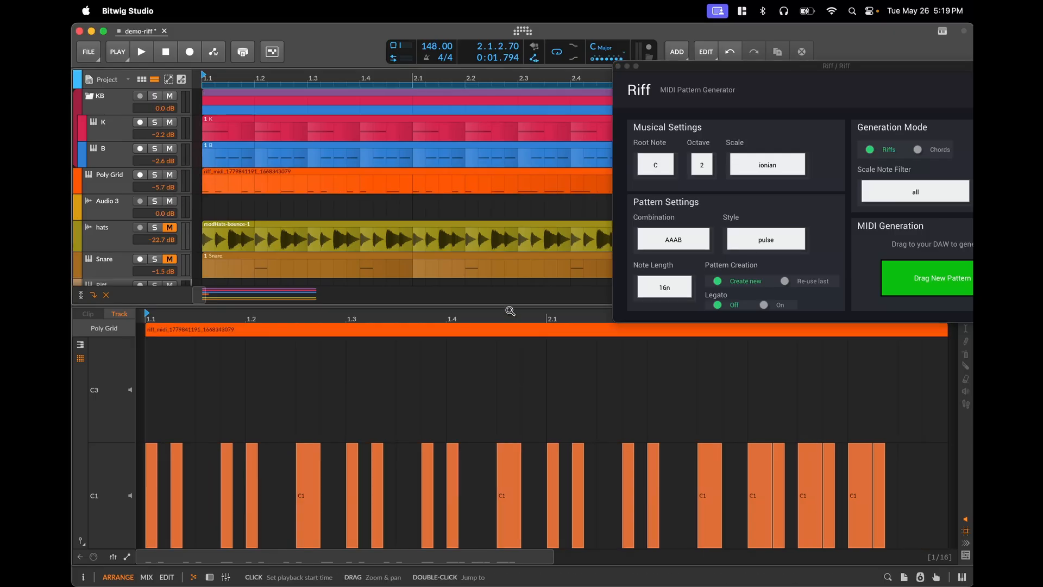
left_click_drag(510, 304, 507, 354)
scroll(494, 272, "down", 2)
scroll(479, 300, "up", 2)
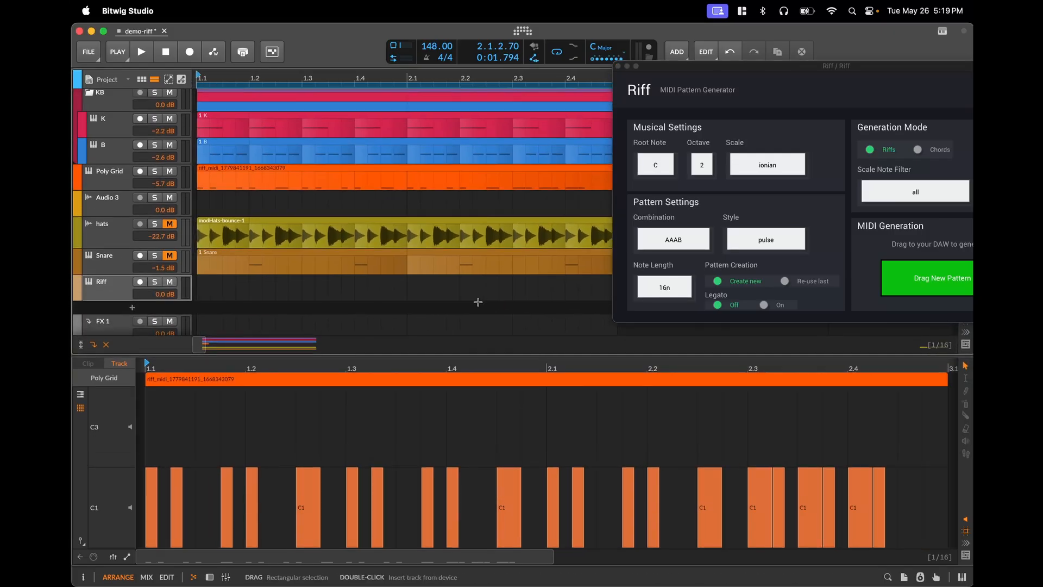
key("space")
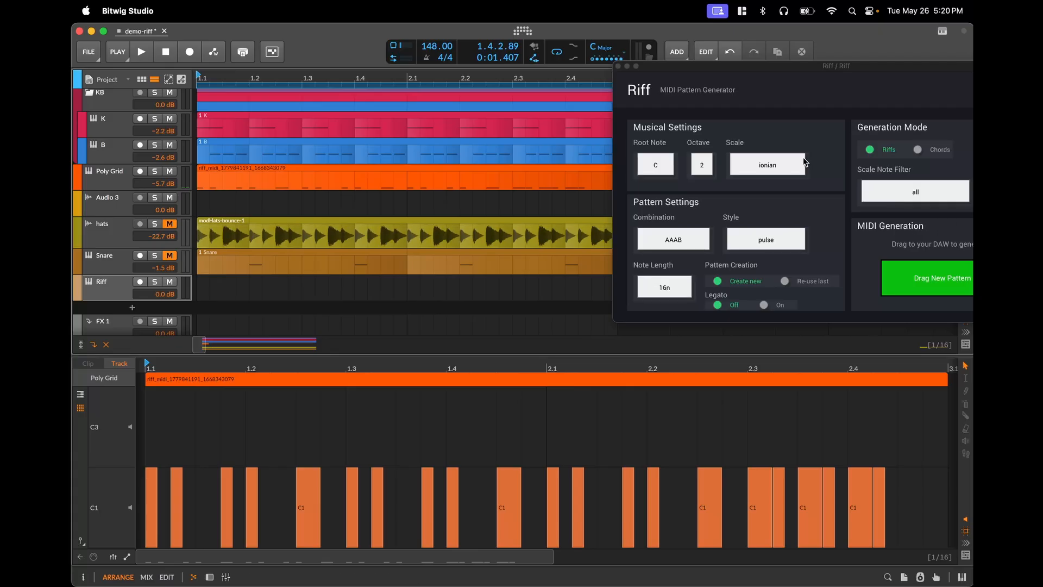
Set the plug-in's octave to 4 and generate two patterns onto the Poly Grid track, starting playback
left_click(702, 164)
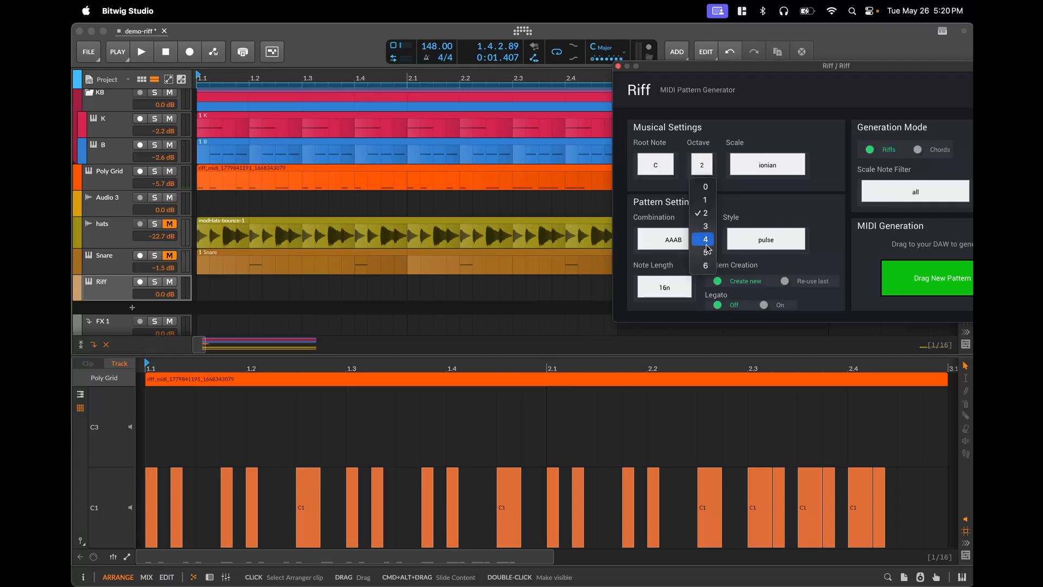
left_click(705, 242)
left_click_drag(914, 278, 194, 174)
key("space")
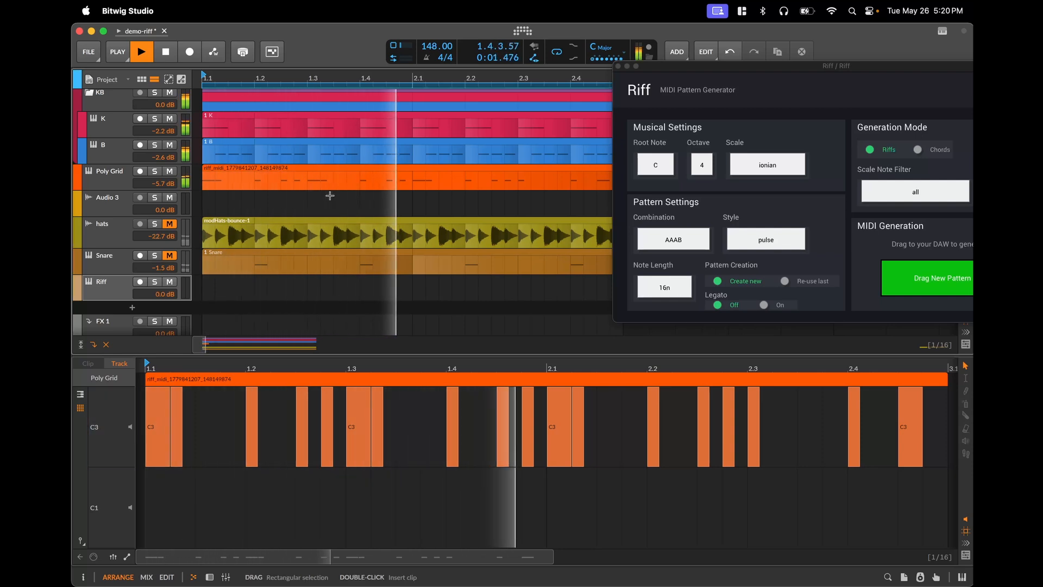
left_click(342, 169)
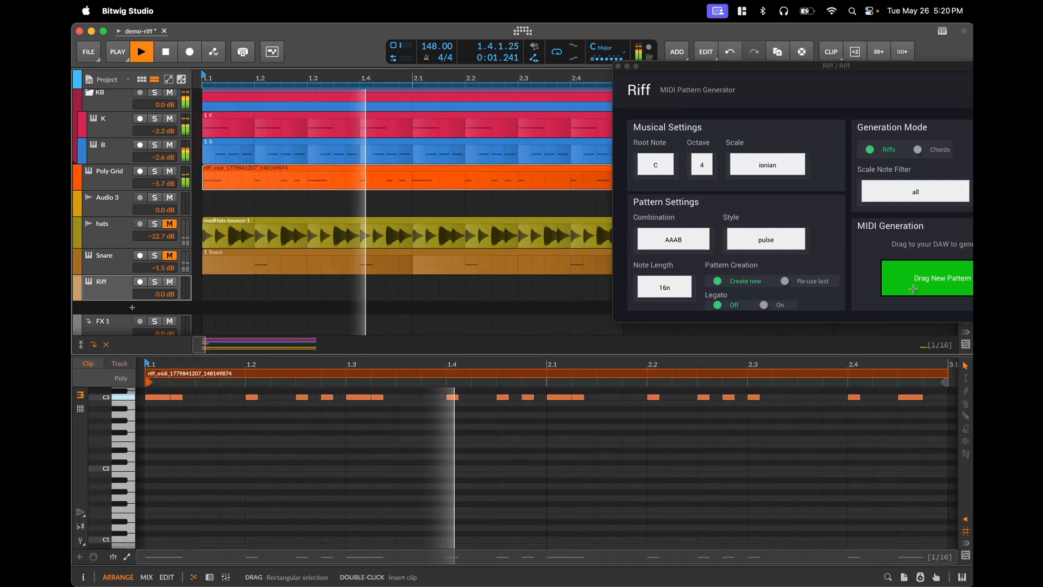
left_click_drag(927, 283, 203, 177)
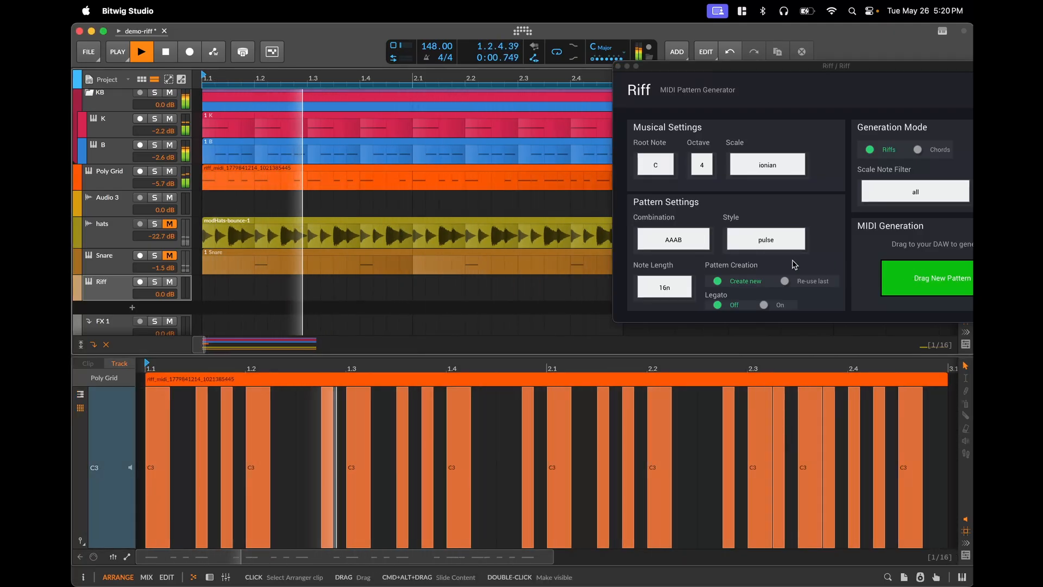
Set the plug-in's style to sparse pulse and generate two patterns over the Poly Grid clip, plus a third with Legato on
left_click(765, 245)
left_click(761, 274)
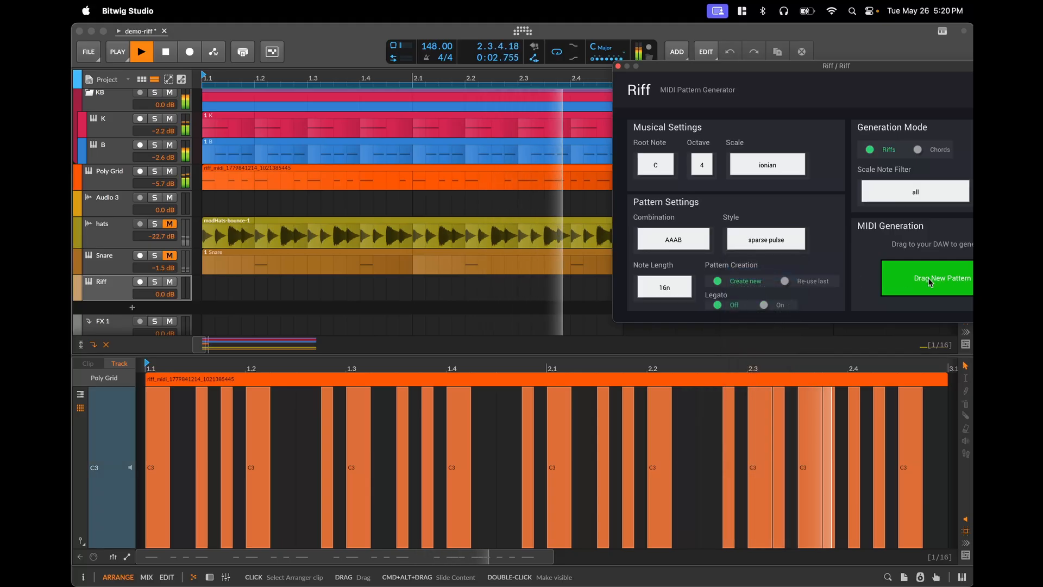
left_click_drag(926, 277, 206, 185)
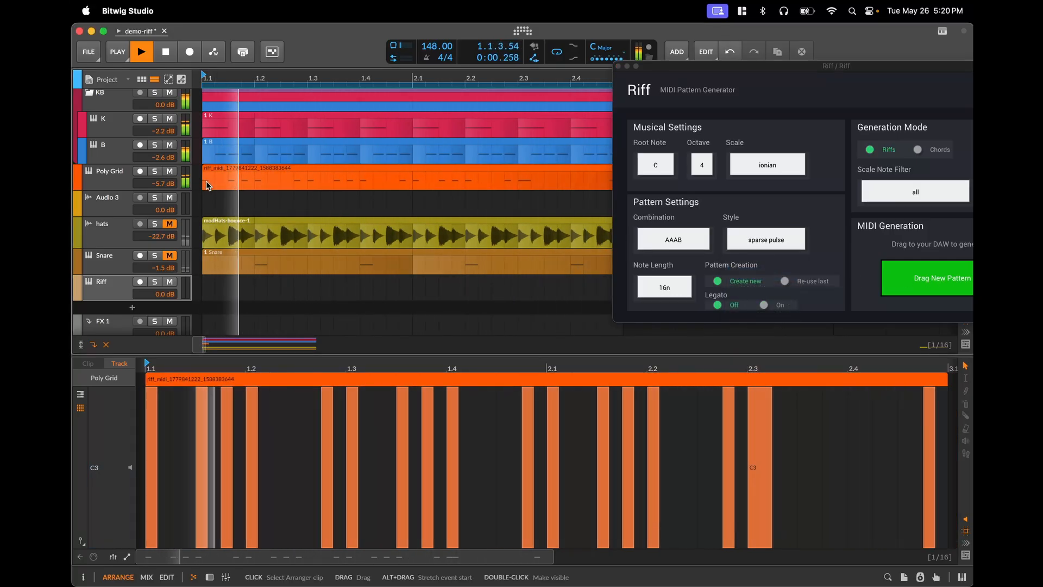
left_click_drag(957, 280, 205, 179)
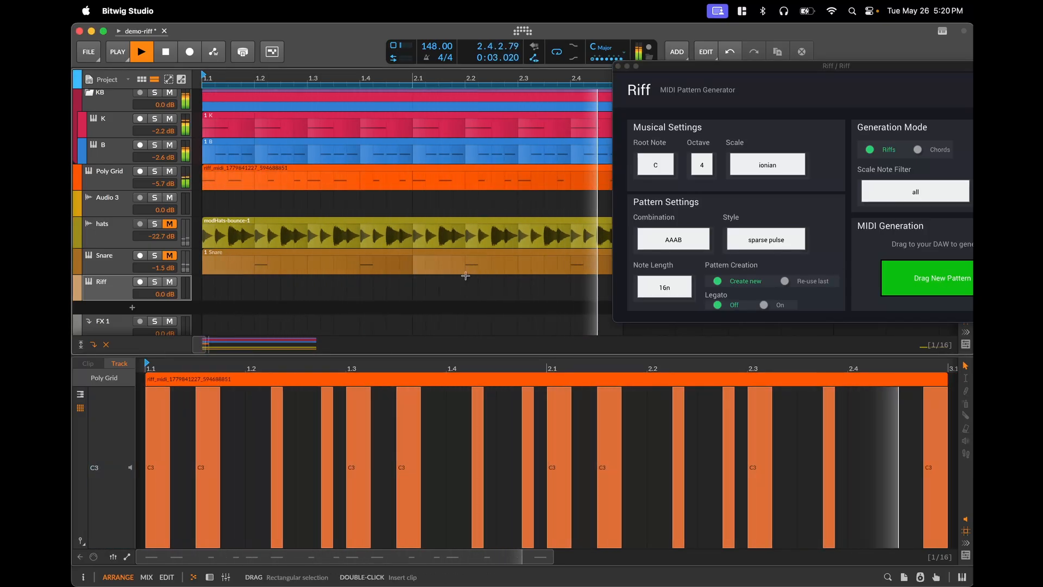
left_click(762, 304)
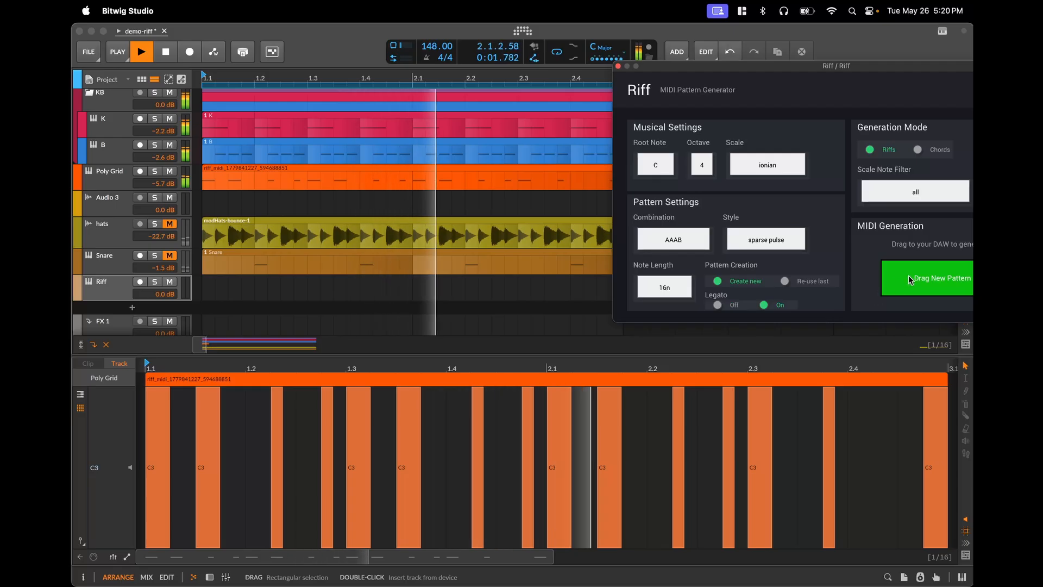
left_click_drag(922, 278, 203, 169)
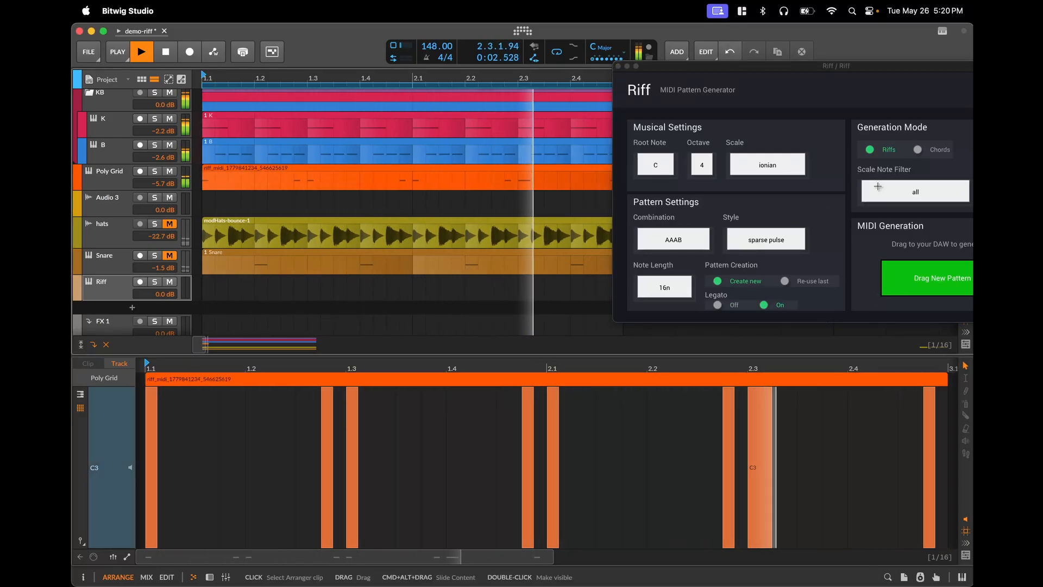
Return the plug-in's style to pulse and generate two patterns over the Poly Grid clip, showing them in the note editor
left_click(774, 242)
left_click(774, 241)
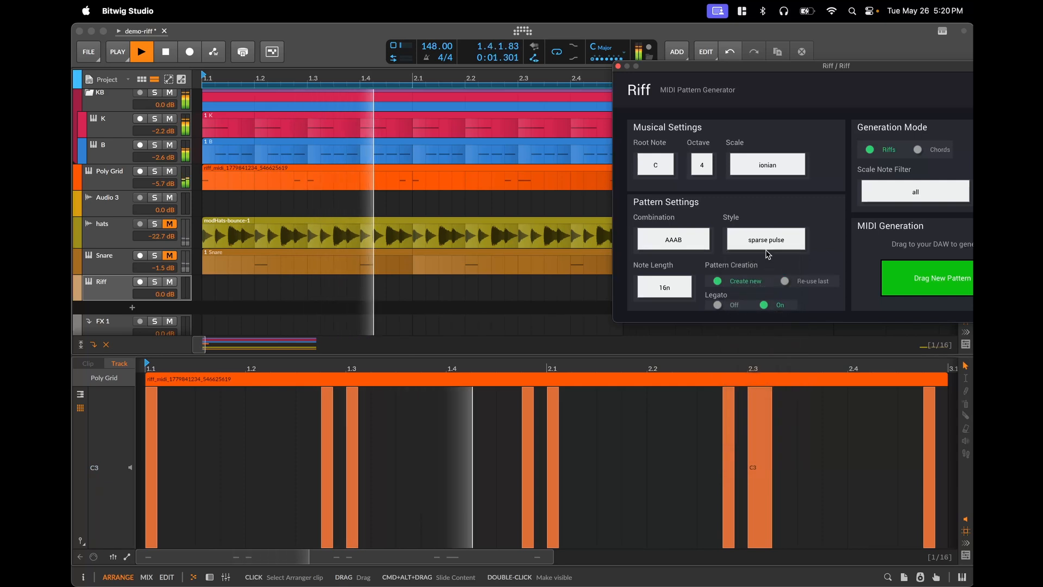
left_click(770, 242)
left_click(763, 263)
left_click_drag(926, 277, 204, 174)
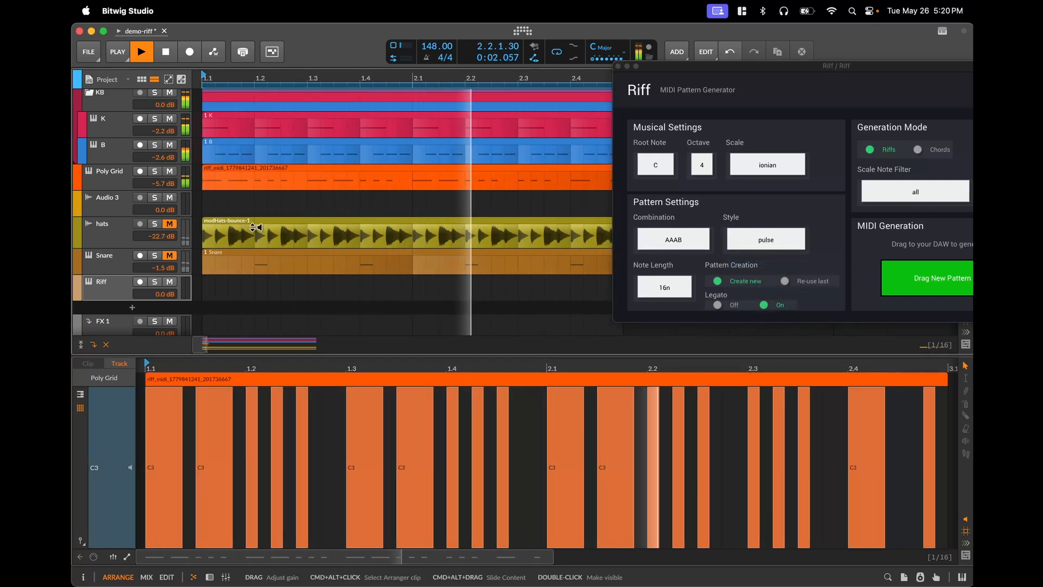
left_click(425, 167)
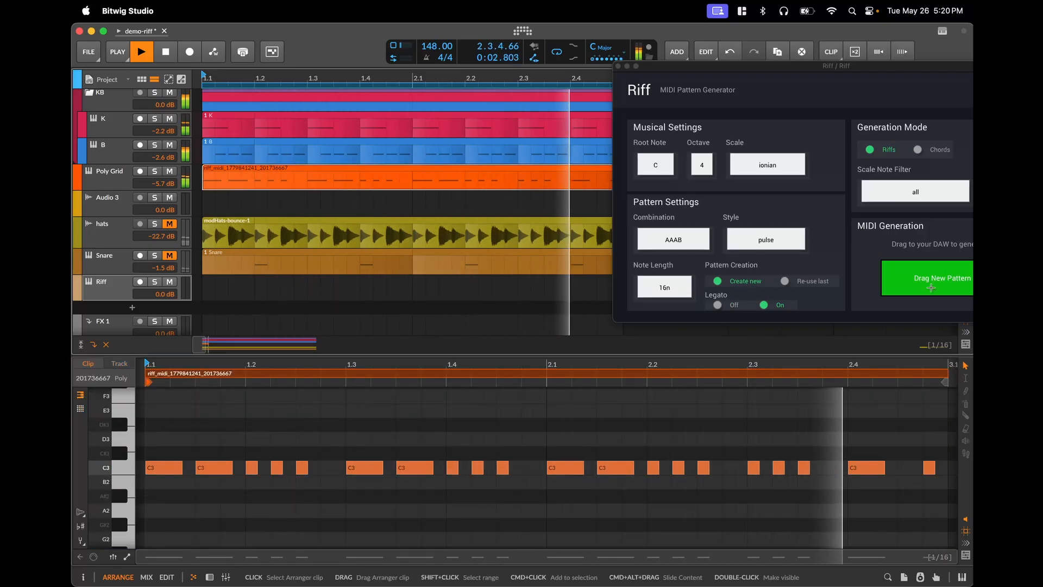
left_click_drag(926, 277, 206, 174)
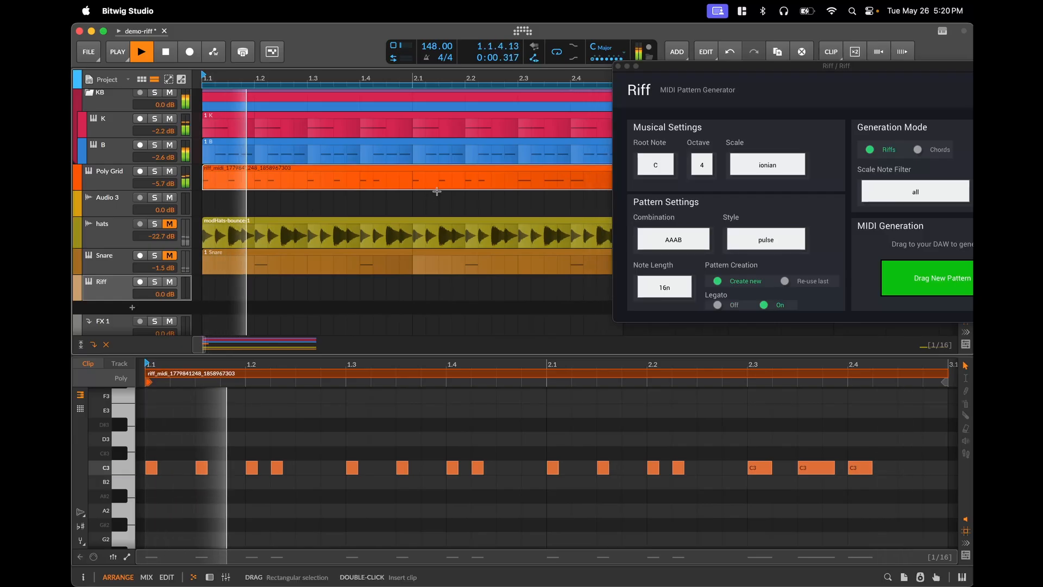
Close the Riff plug-in window, stop playback, and select the Poly Grid track
left_click(618, 66)
key("space")
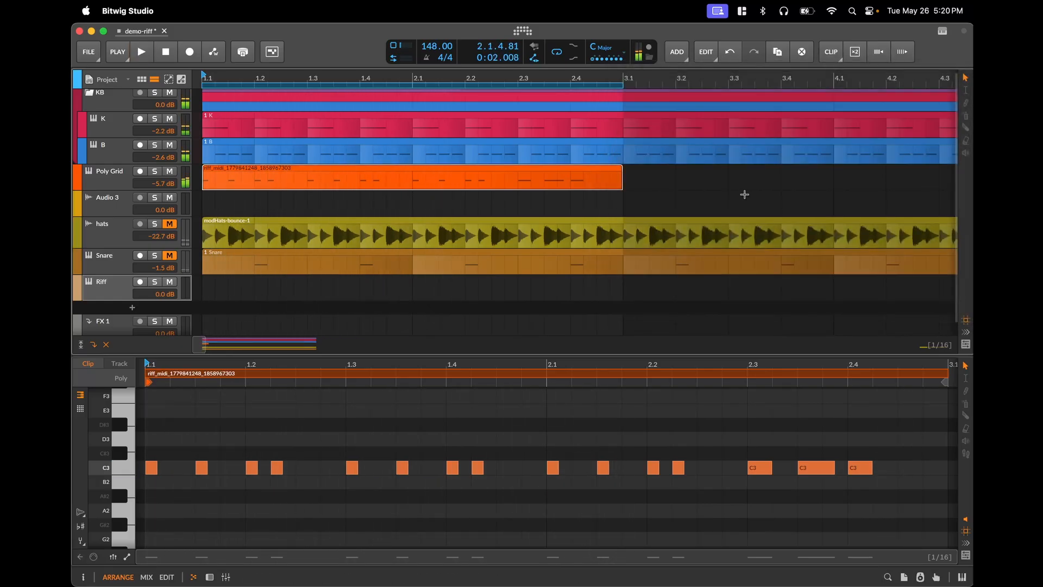
left_click(100, 182)
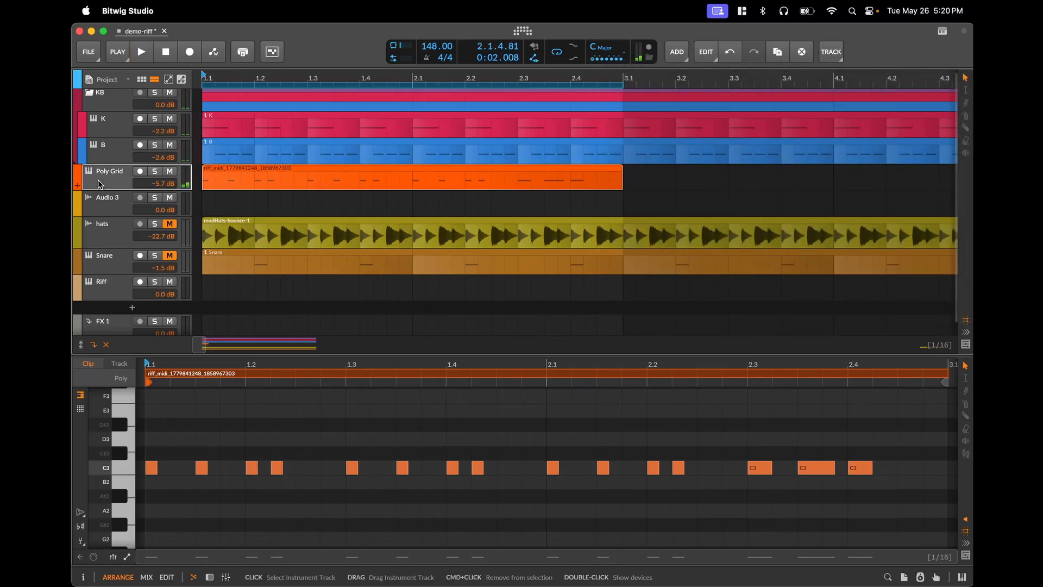
Open the Poly Grid patch and enable Eb, E, F and Ab in the Pitch Quantize module
key("d")
left_click(317, 460)
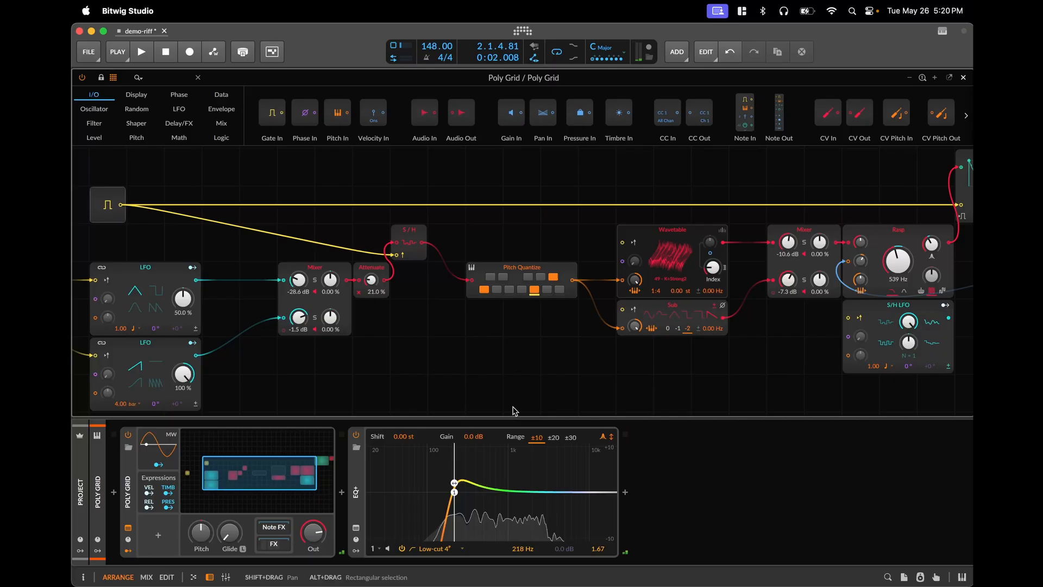
left_click(504, 279)
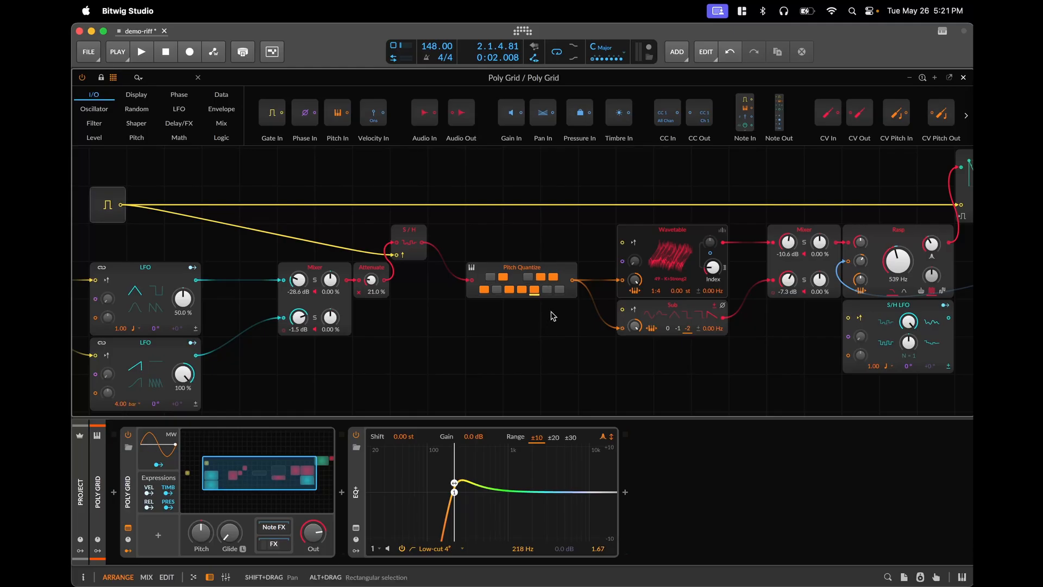
Switch to Google Chrome, load johann.scribbletune.com and open its piano chart
key("super+Tab")
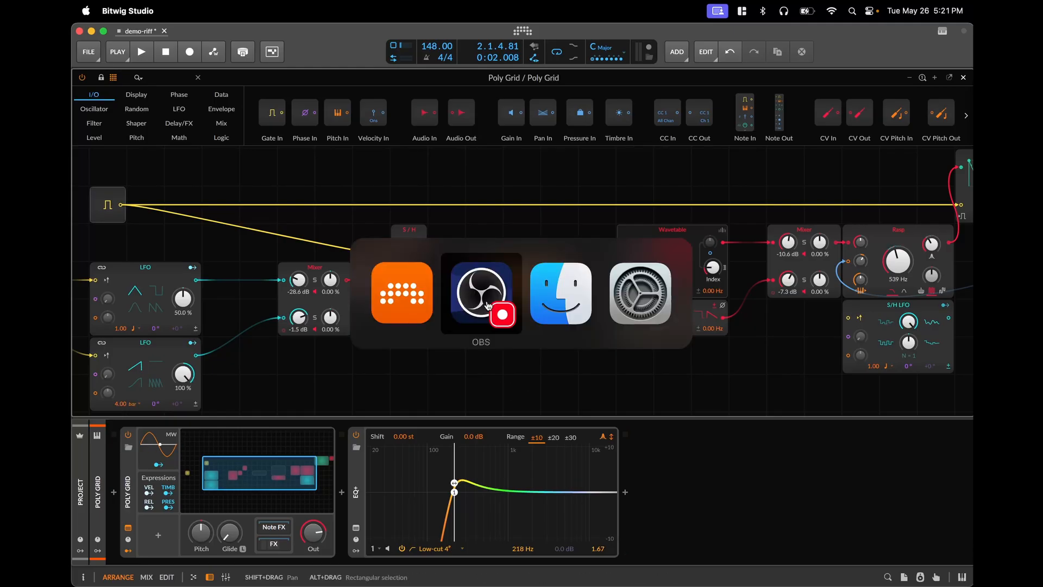
mouse_move(380, 577)
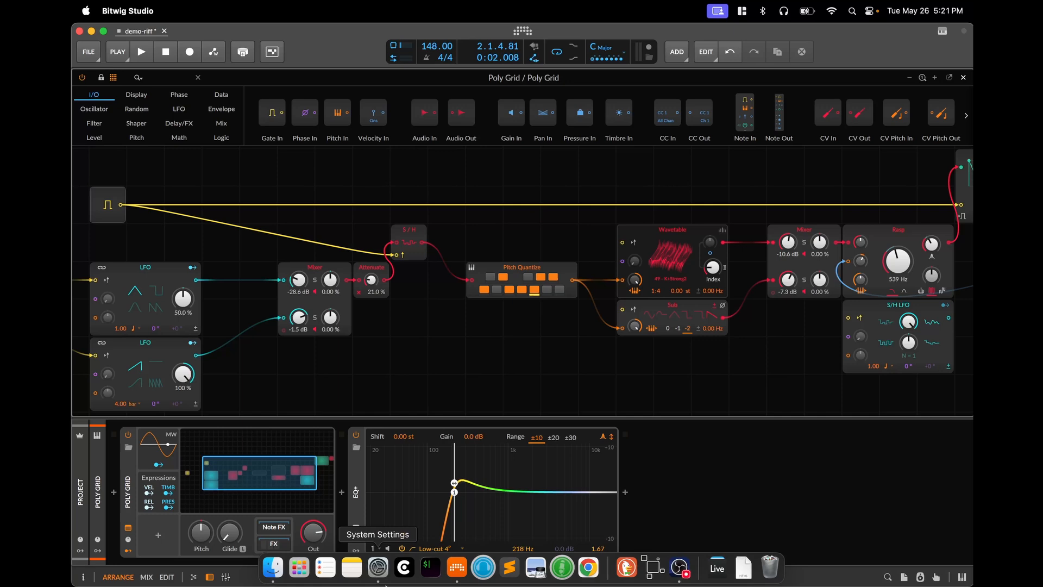
left_click(588, 568)
type("johann.scribbletune.com")
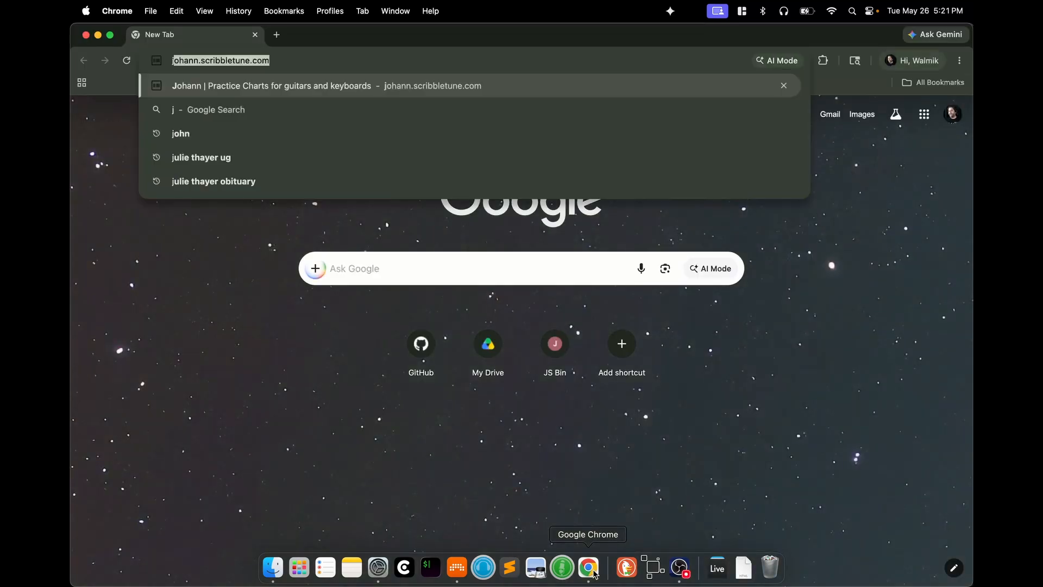
key("Return")
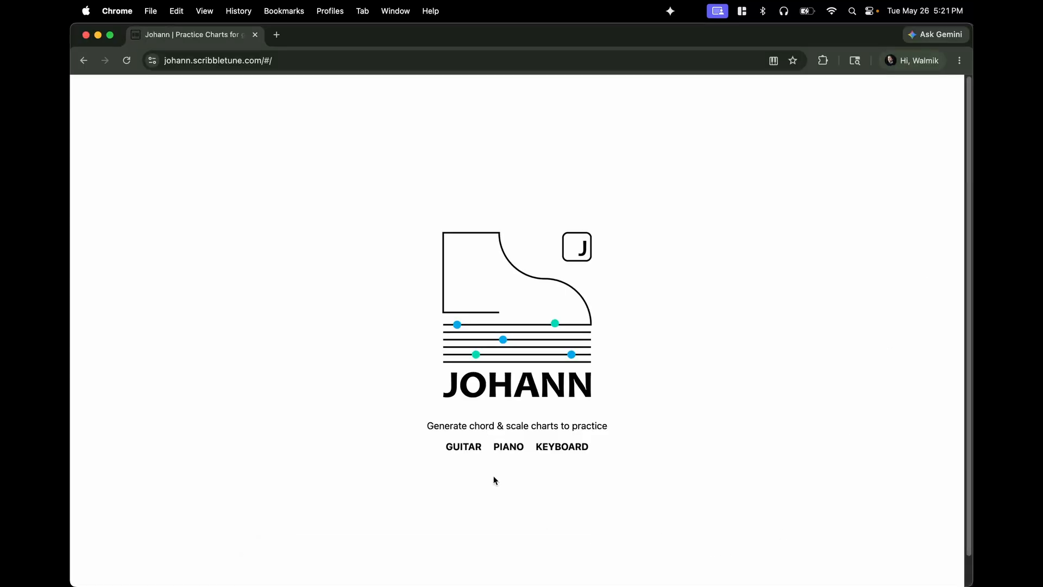
left_click(507, 447)
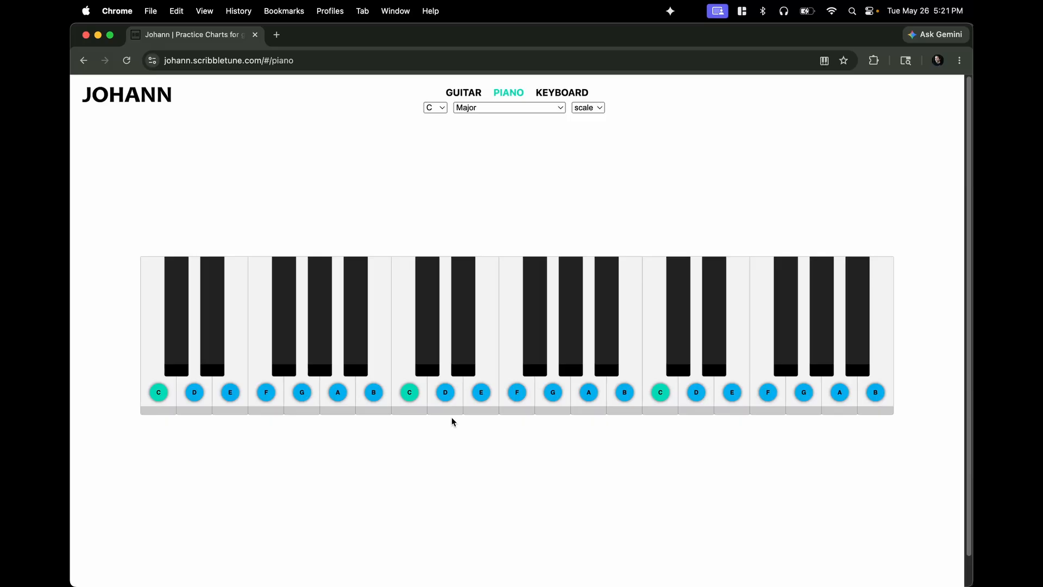
Set the piano chart to the G Phrygian dominant scale
left_click(501, 109)
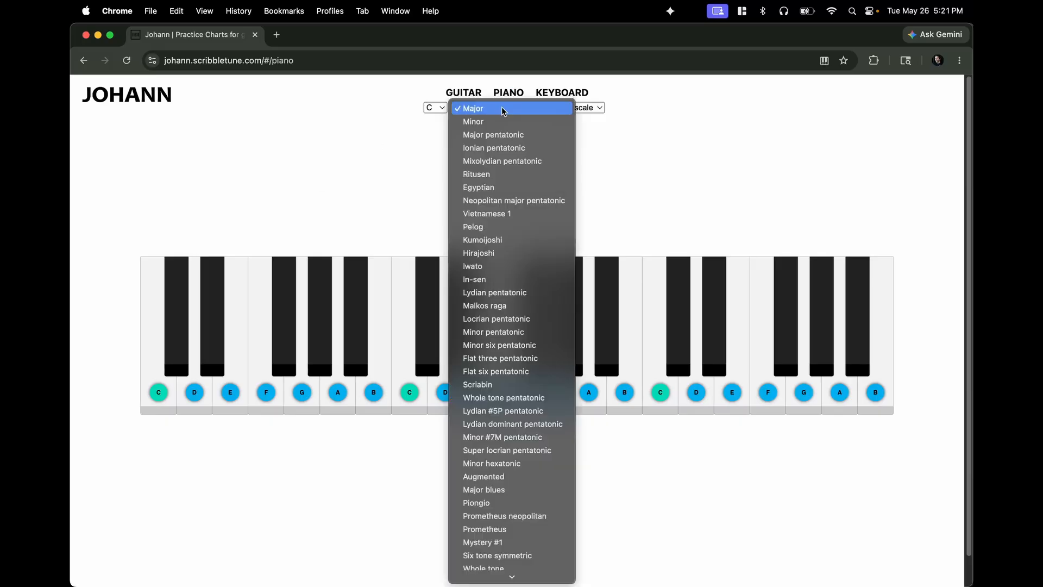
left_click(435, 107)
left_click(435, 107)
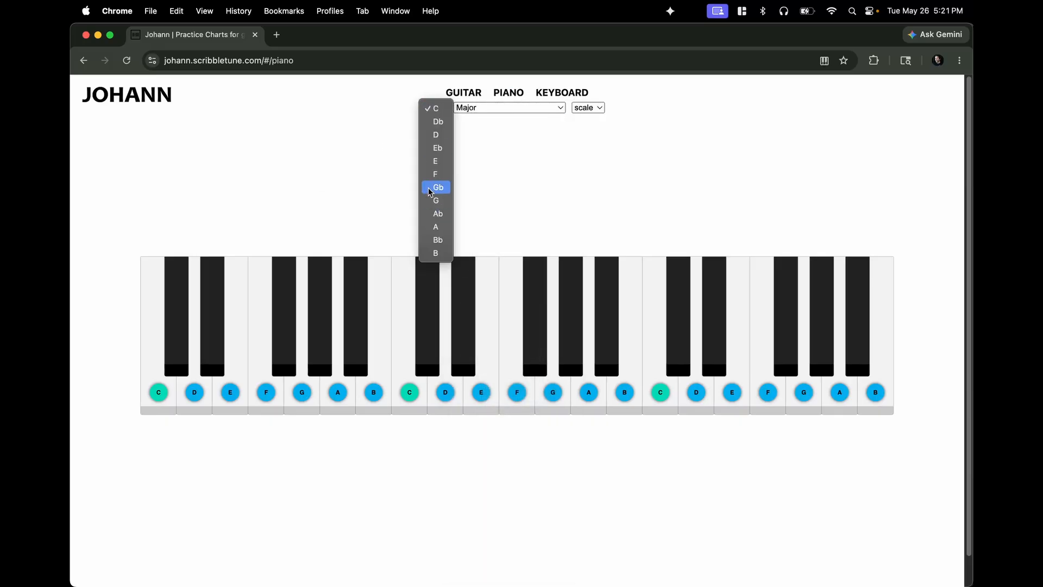
left_click(436, 200)
left_click(500, 108)
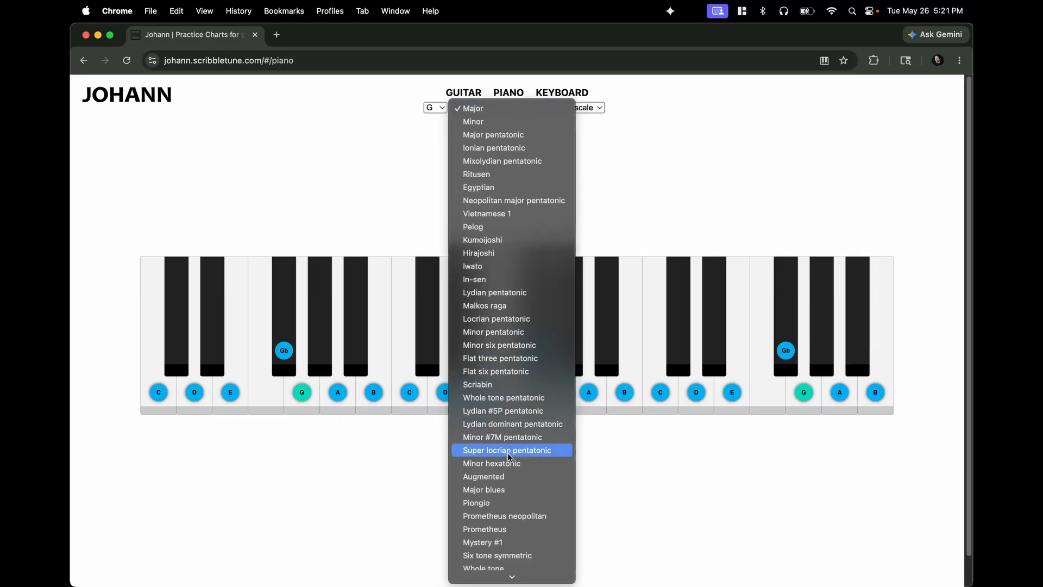
scroll(507, 523, "down", 5)
scroll(506, 525, "down", 1)
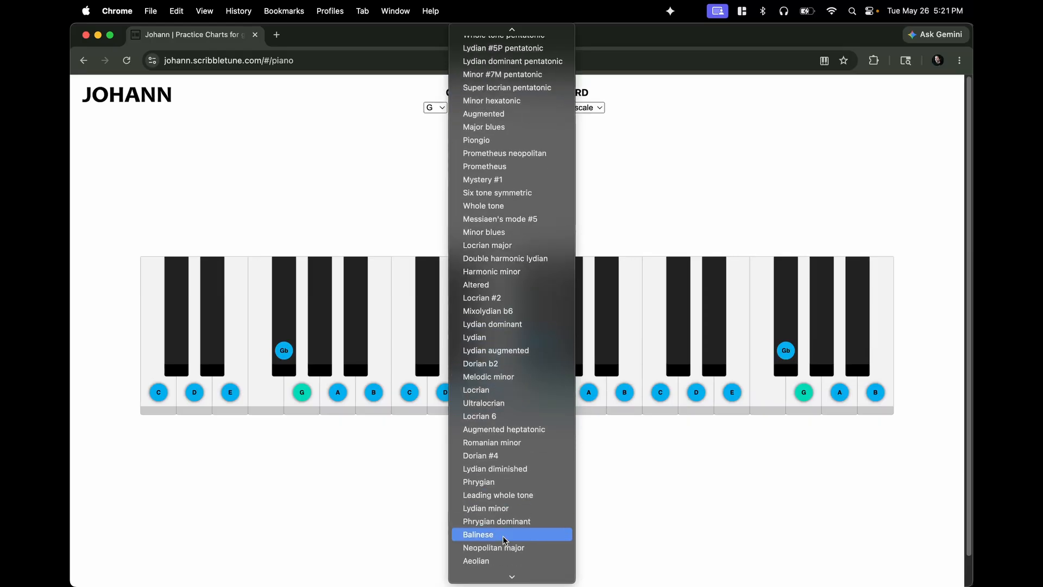
left_click(506, 526)
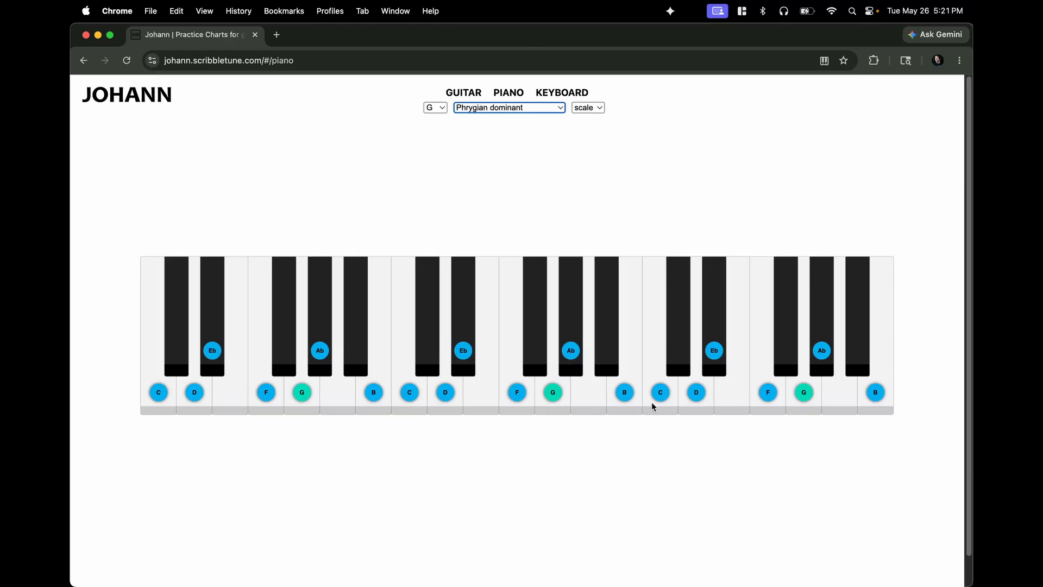
Match Bitwig Studio's Pitch Quantize notes to the chart by enabling D and B and disabling E and Bb, and start playback
key("super+Tab")
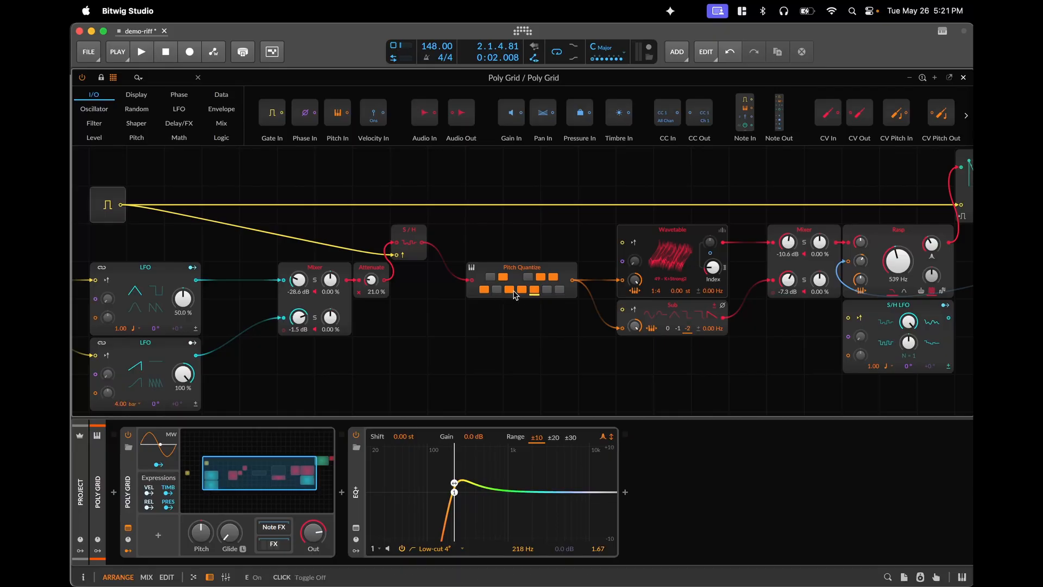
key("super+Tab")
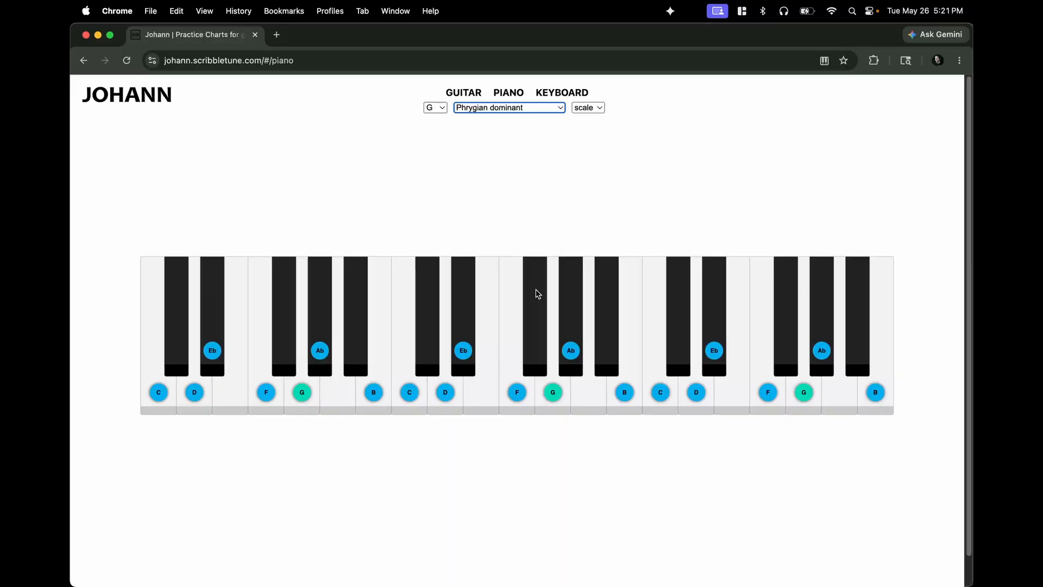
key("super+Tab")
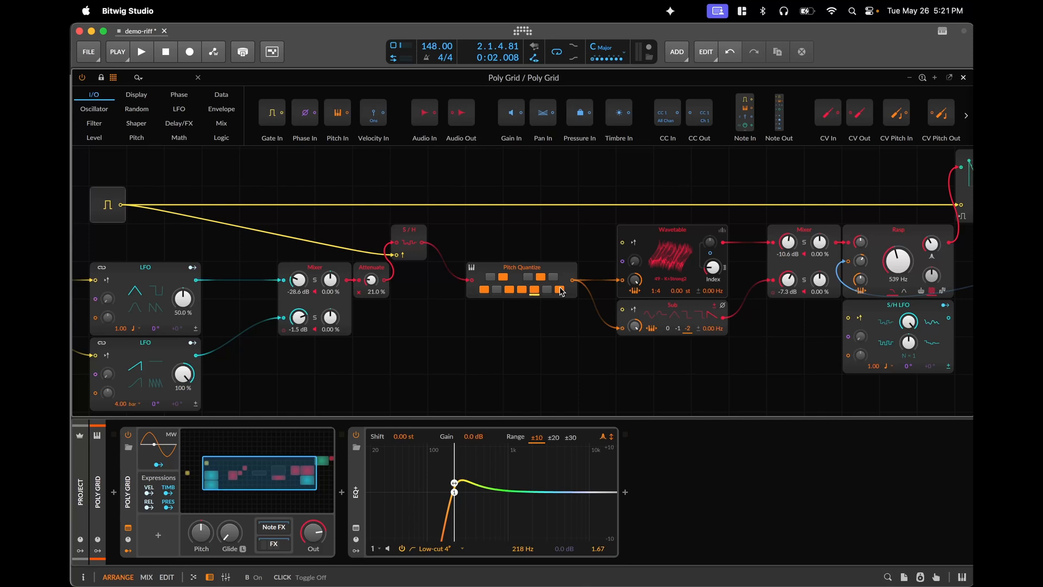
key("super+Tab")
key("super+Tab")
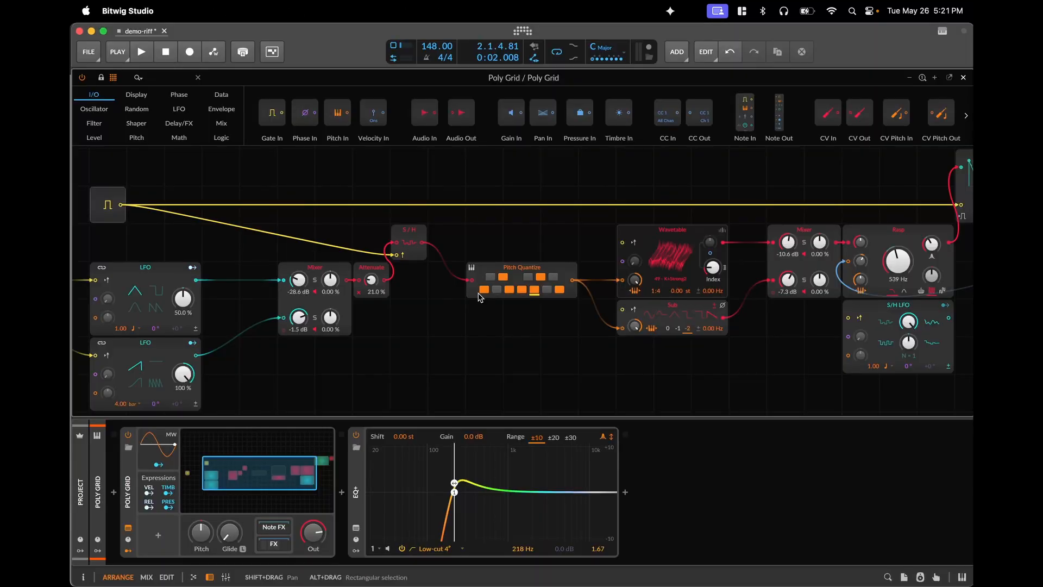
key("super+Tab")
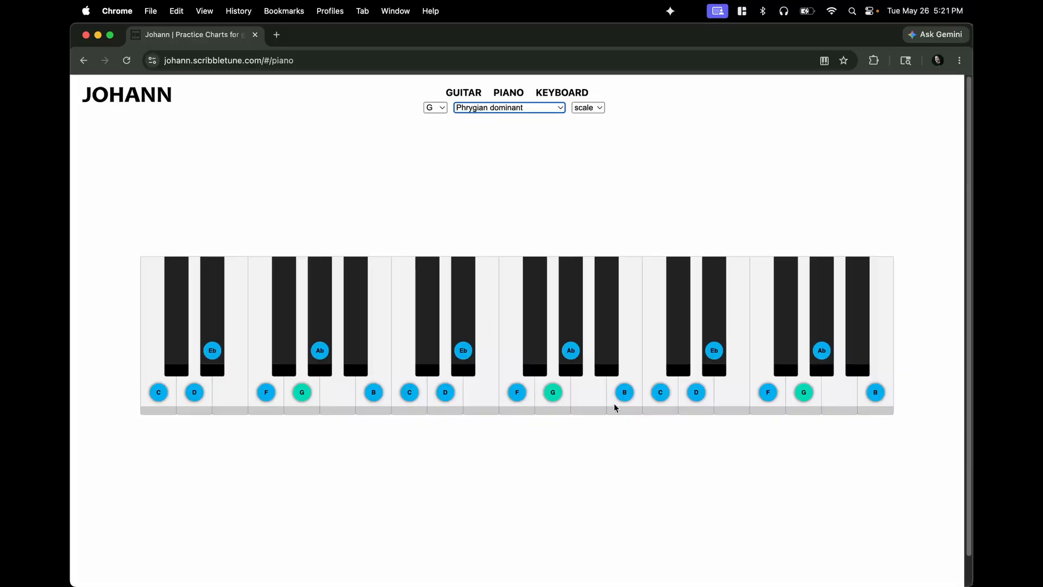
key("super+Tab")
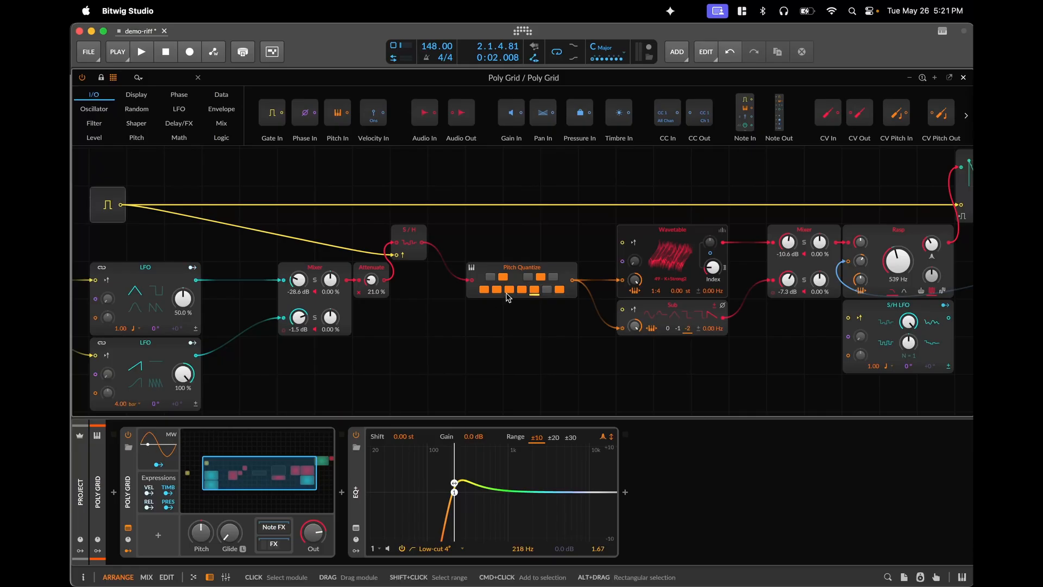
left_click(508, 291)
left_click(504, 336)
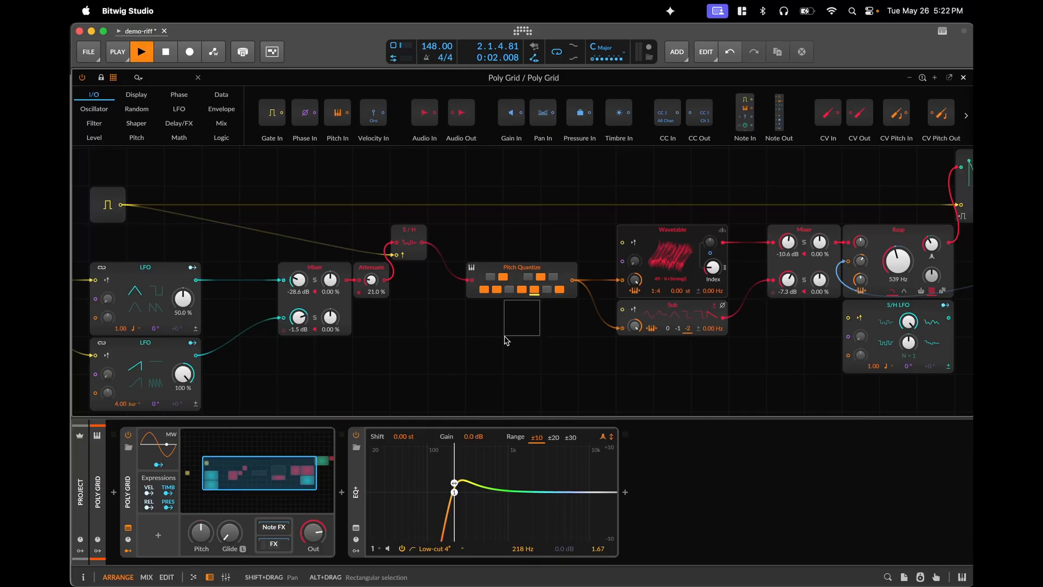
key("space")
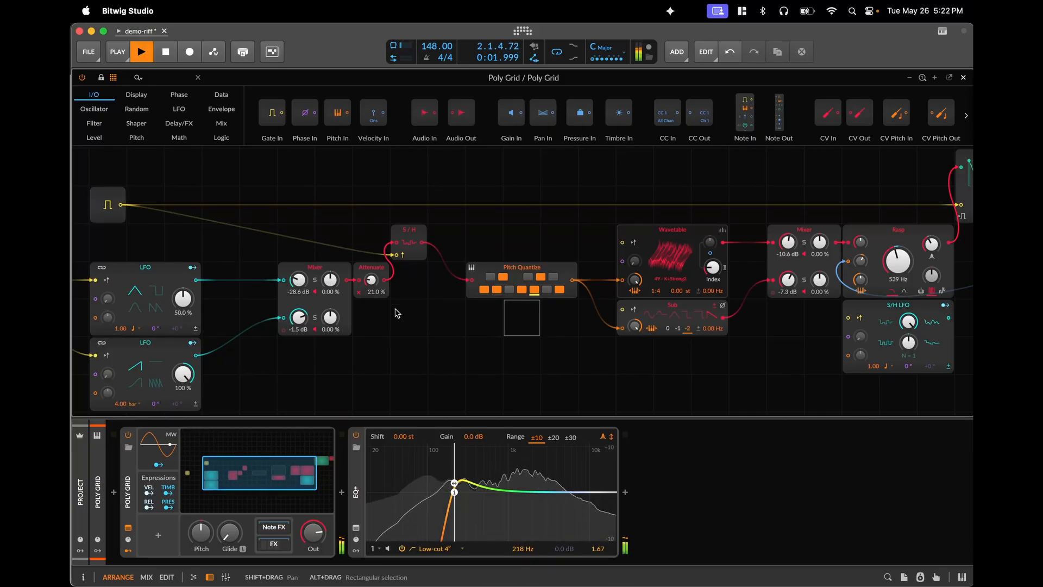
left_click(963, 78)
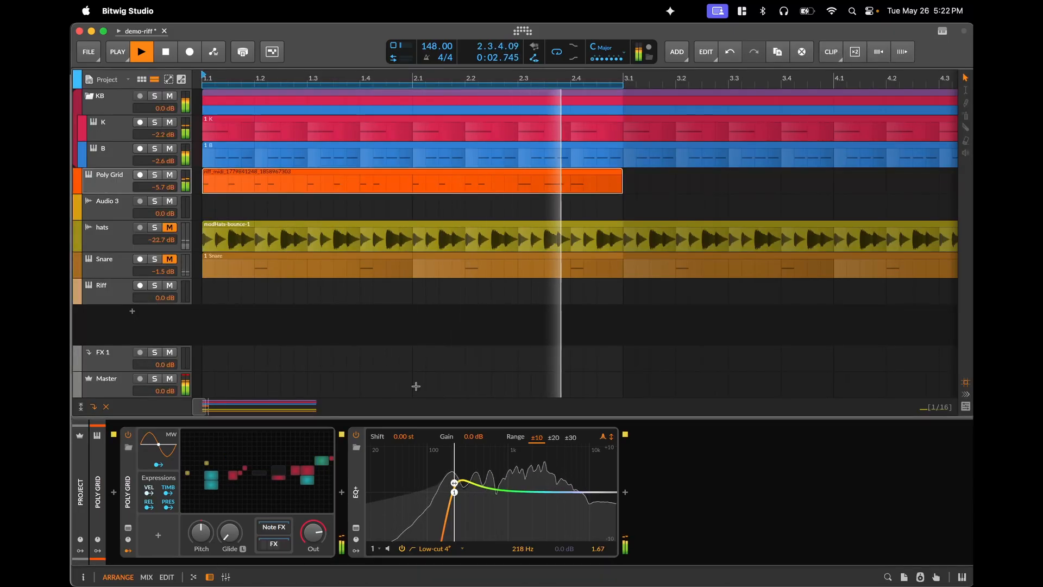
Reopen the Poly Grid patch and set the LFO mixer's channel levels to -24.9 dB and -4.2 dB
left_click(304, 480)
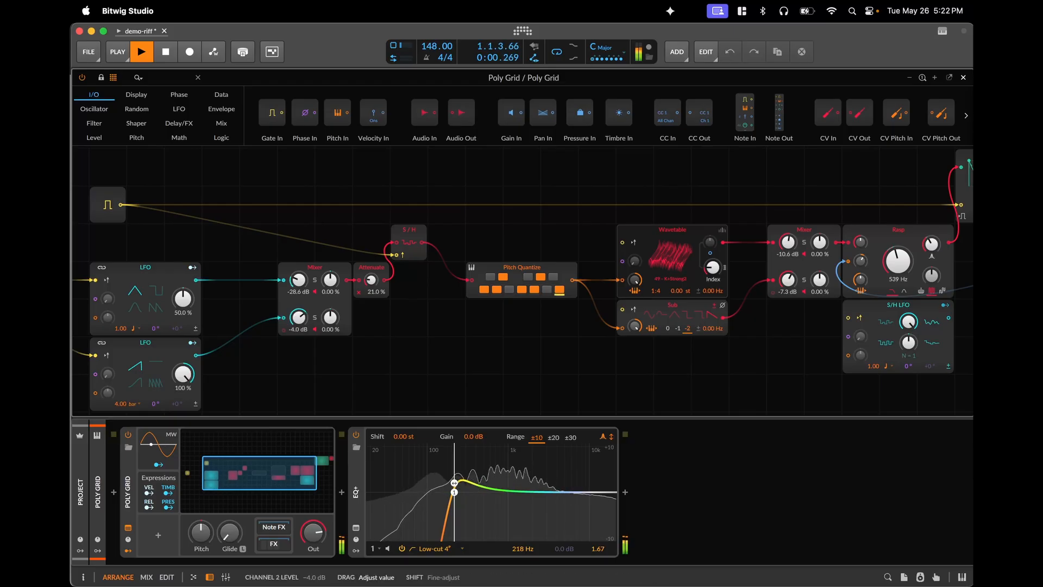
scroll(305, 296, "left", 3)
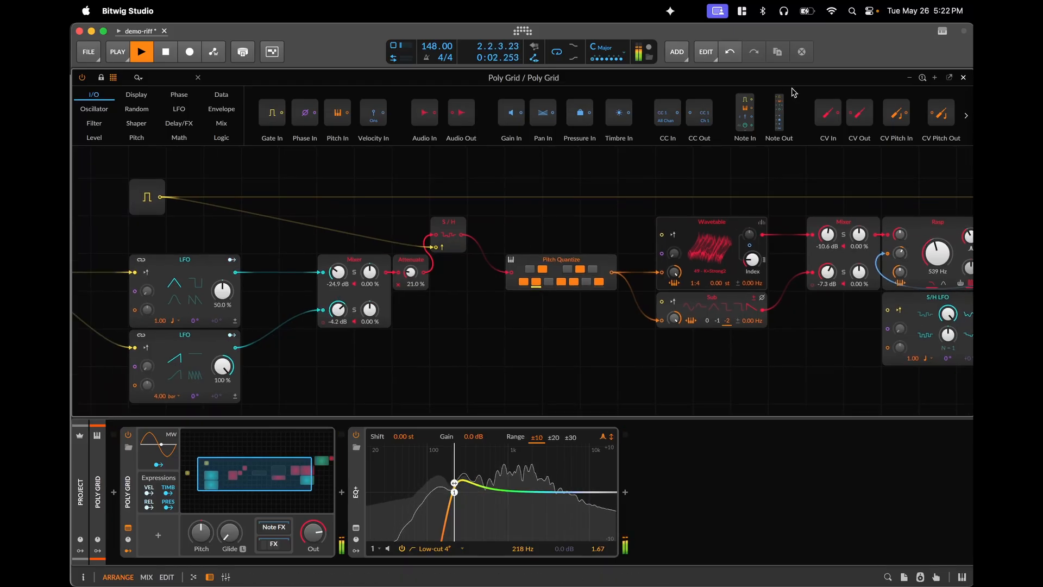
left_click(963, 77)
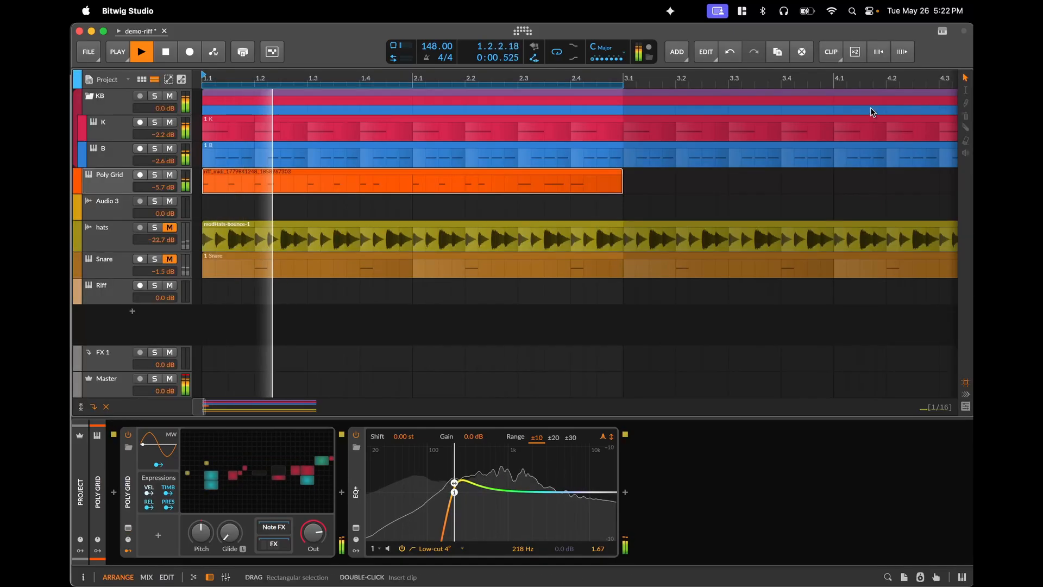
Show the Poly Grid clip in the note editor and generate two new pulse patterns over it with the Riff extension
left_click(942, 31)
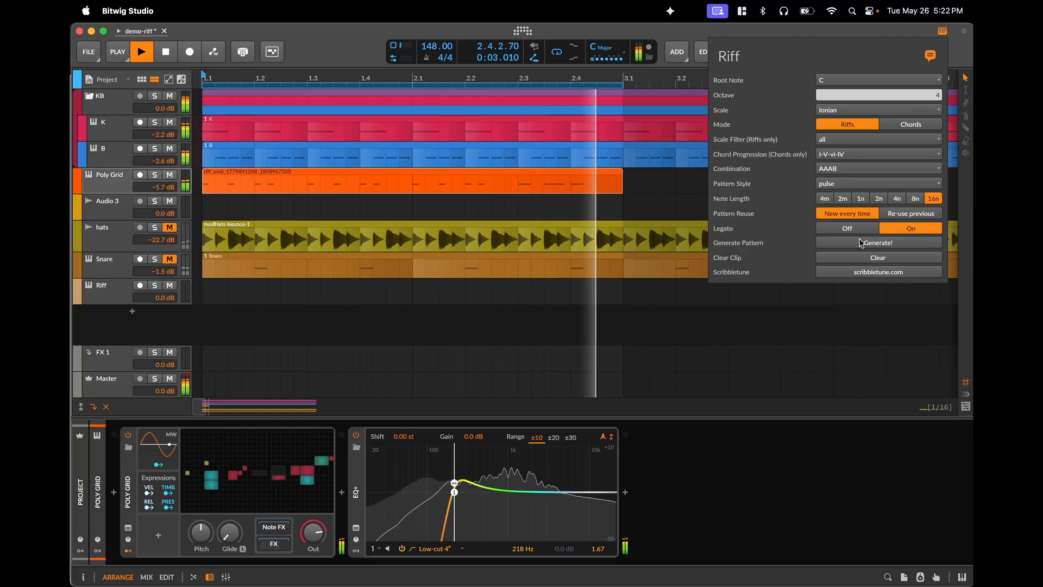
double_click(465, 174)
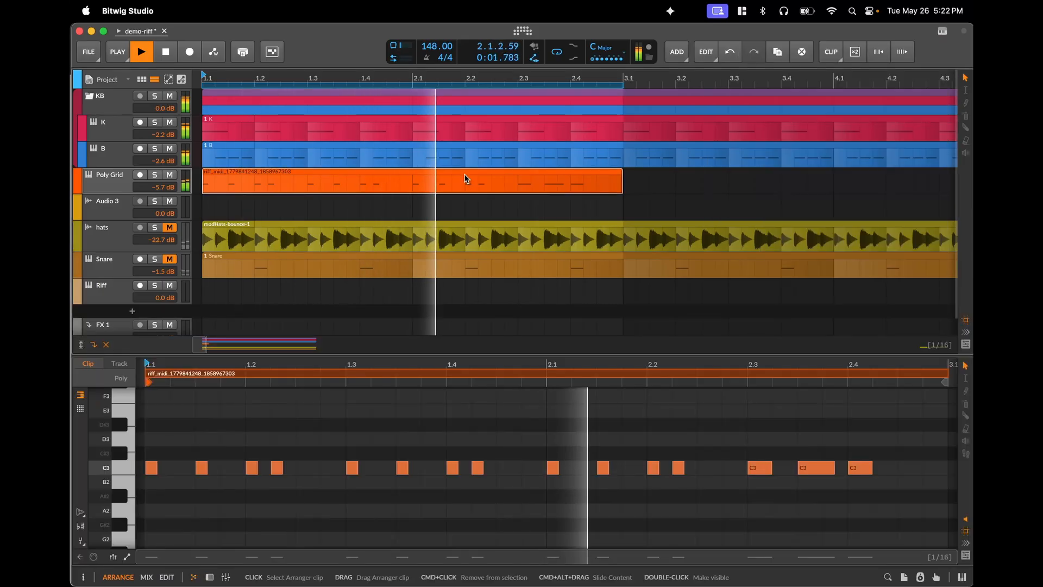
left_click(942, 31)
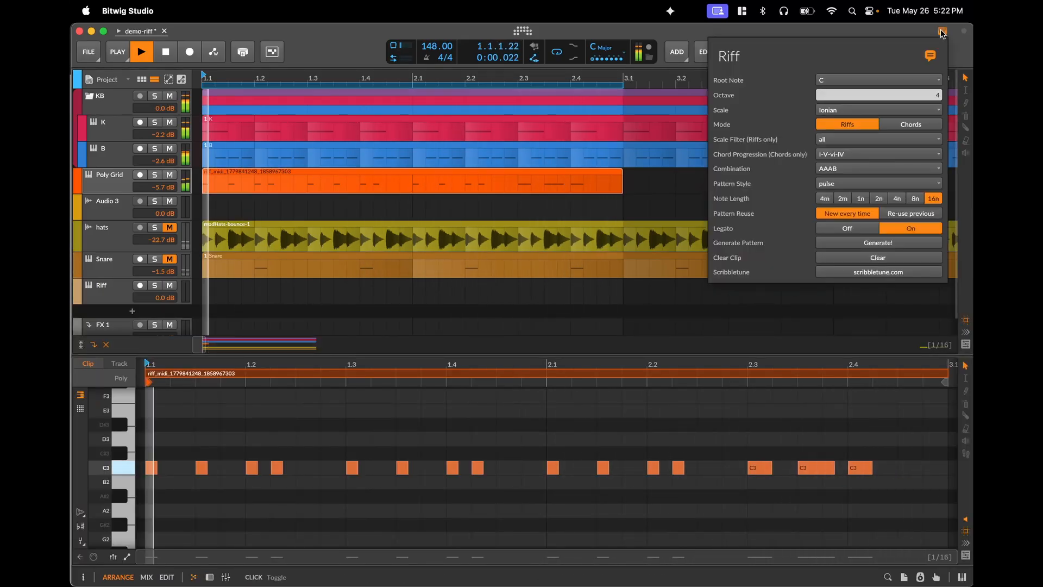
left_click(876, 243)
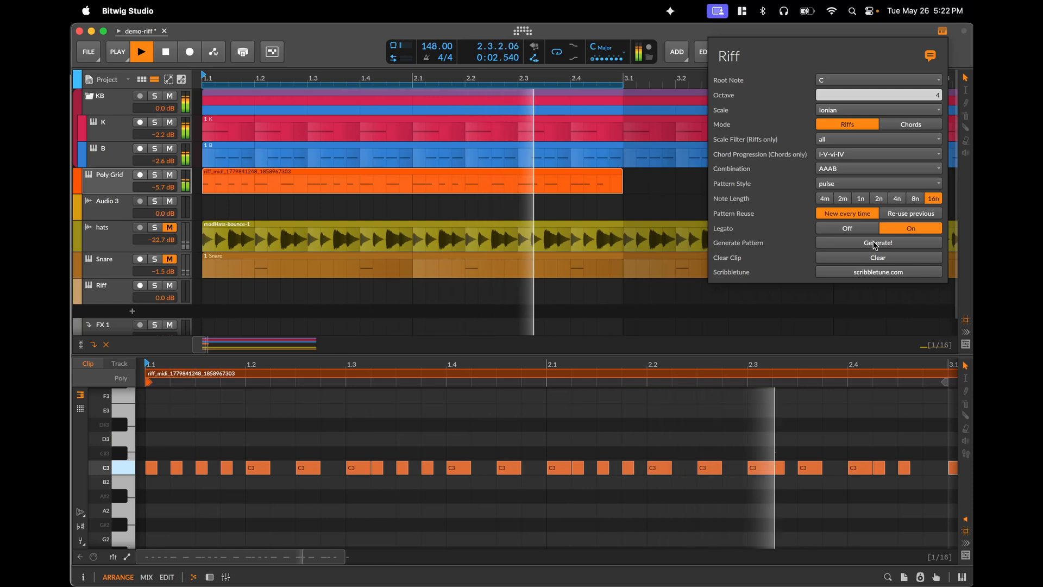
left_click(875, 245)
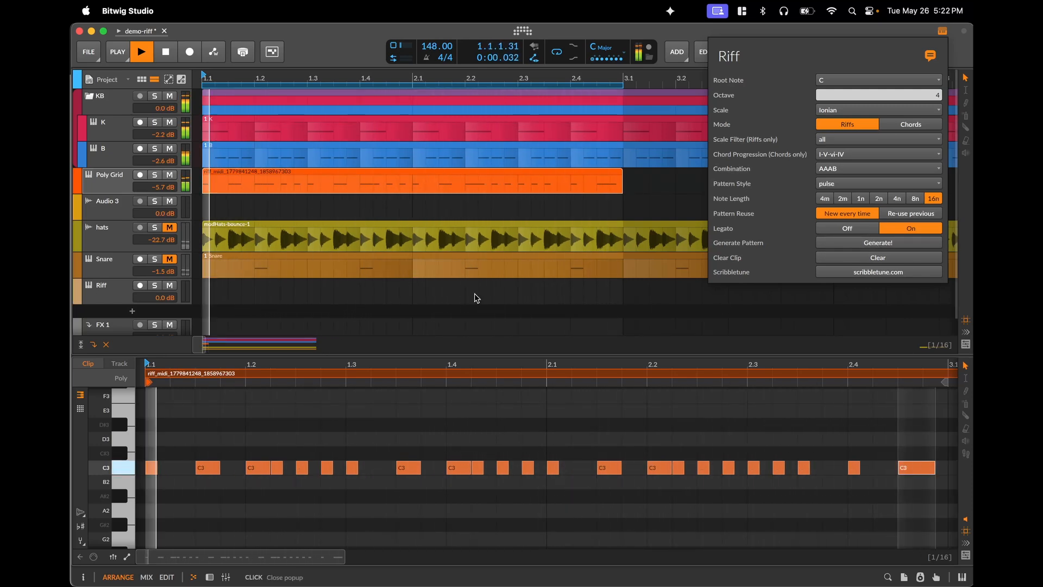
In the Poly Grid patch, set the LFO mixer's levels to -9.1 dB and -17.2 dB and the Rasp filter's cutoff to 202 Hz
double_click(121, 184)
double_click(209, 482)
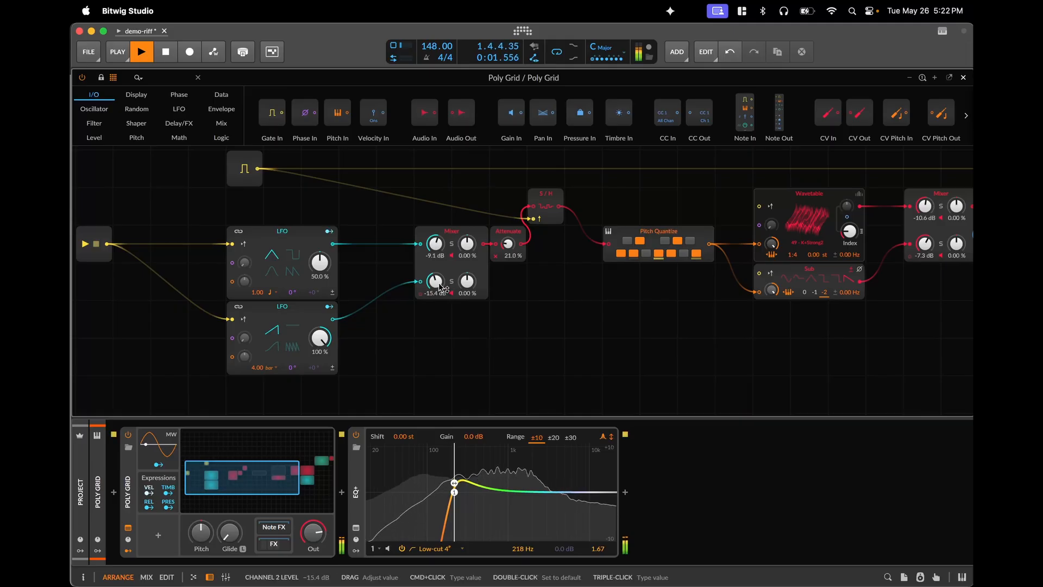
scroll(933, 259, "right", 6)
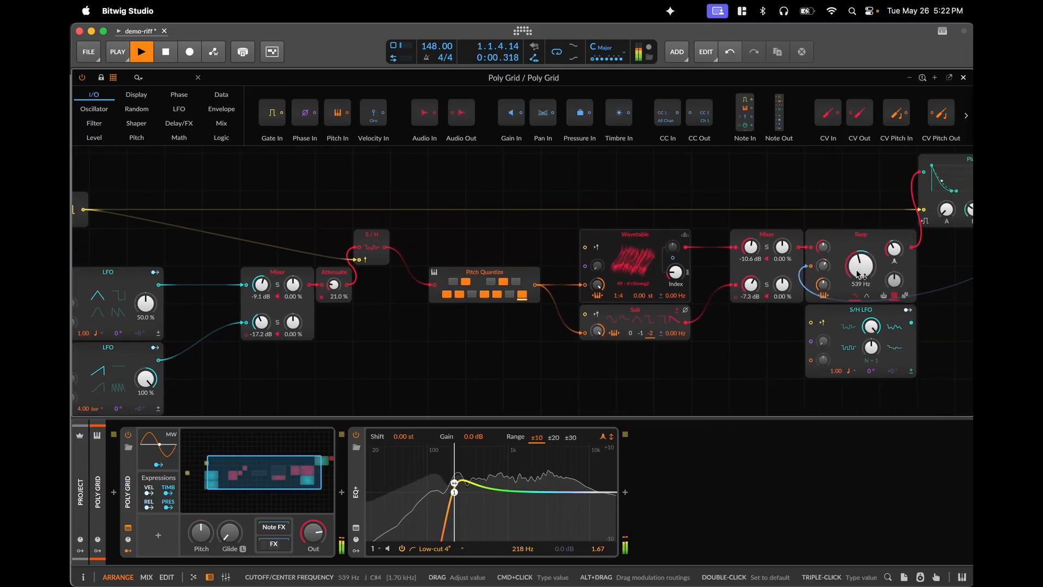
left_click_drag(860, 266, 861, 266)
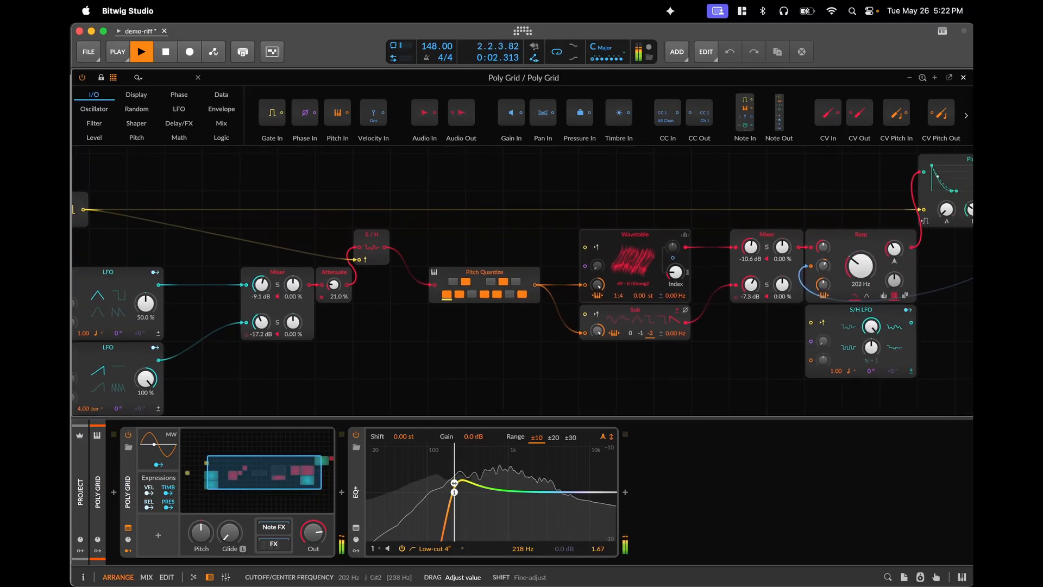
scroll(904, 239, "left", 3)
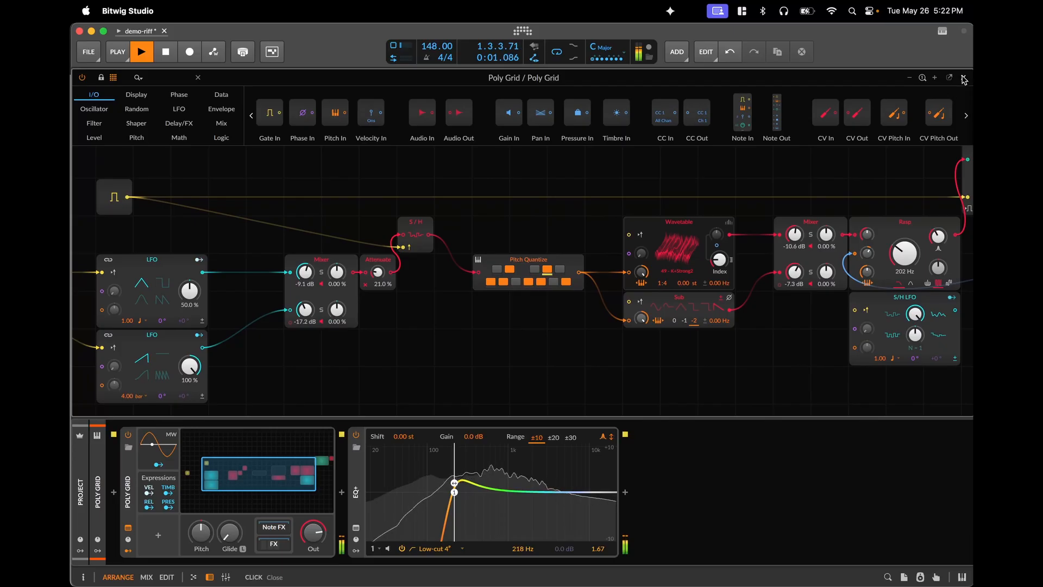
left_click(963, 79)
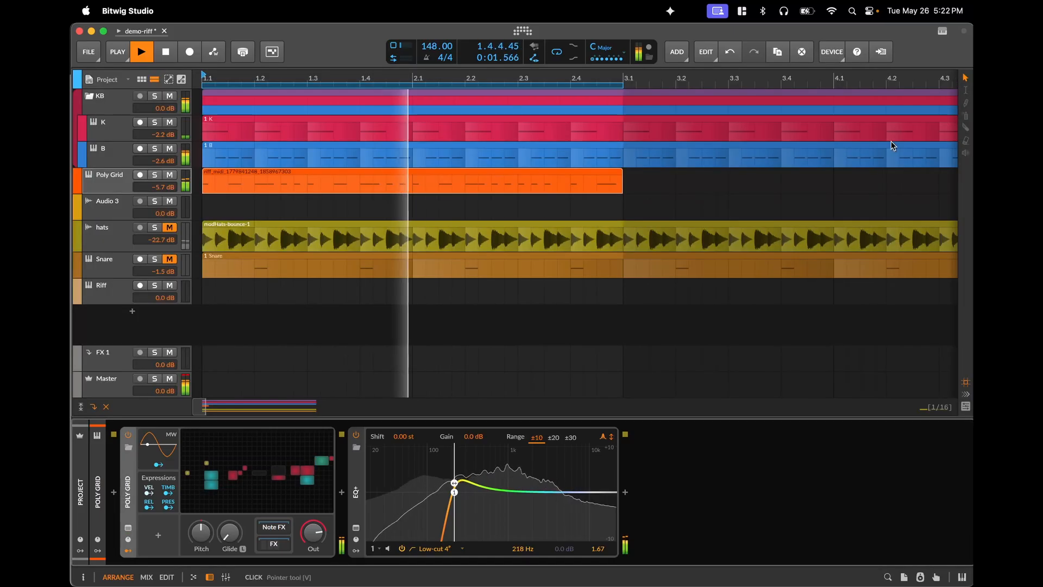
Show the Poly Grid clip in the note editor and generate four new pulse patterns over it with the Riff extension
double_click(507, 171)
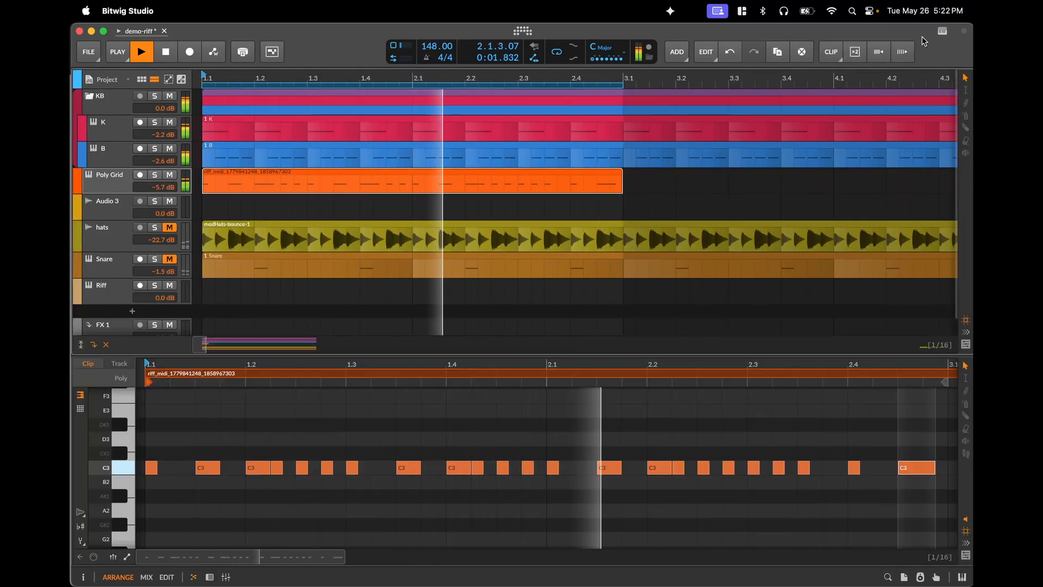
left_click(942, 31)
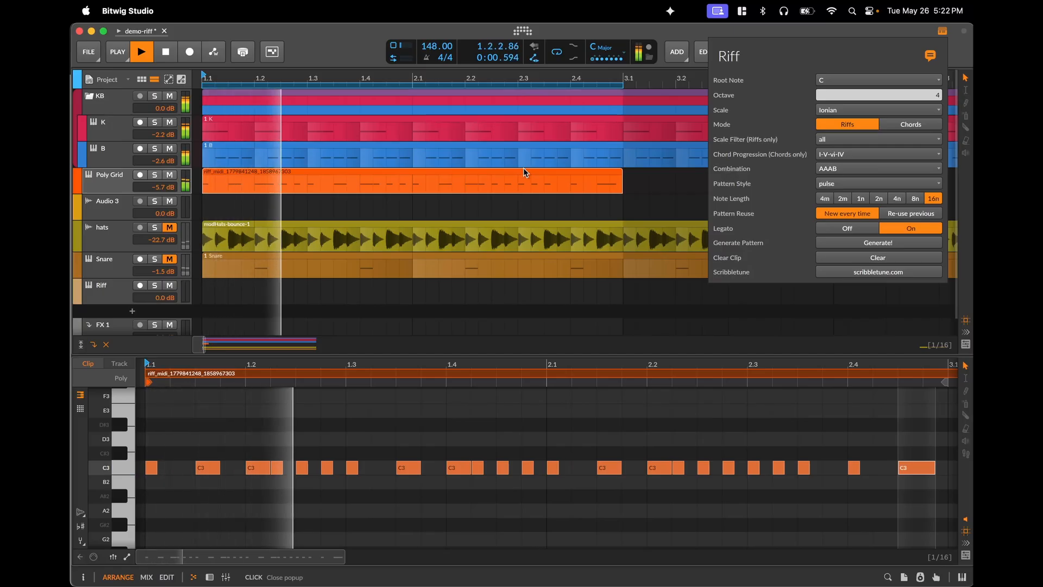
left_click(866, 243)
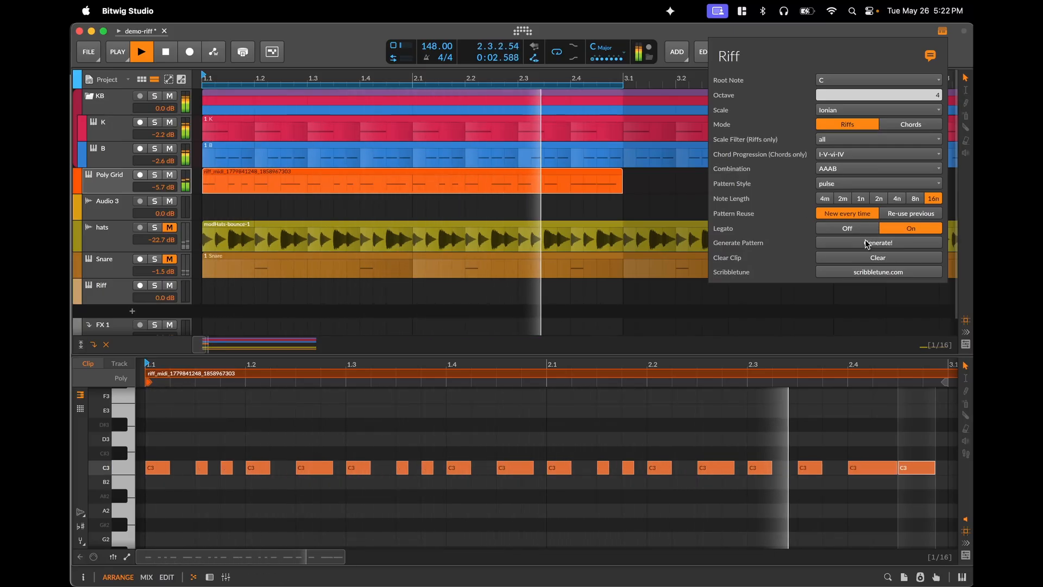
left_click(867, 243)
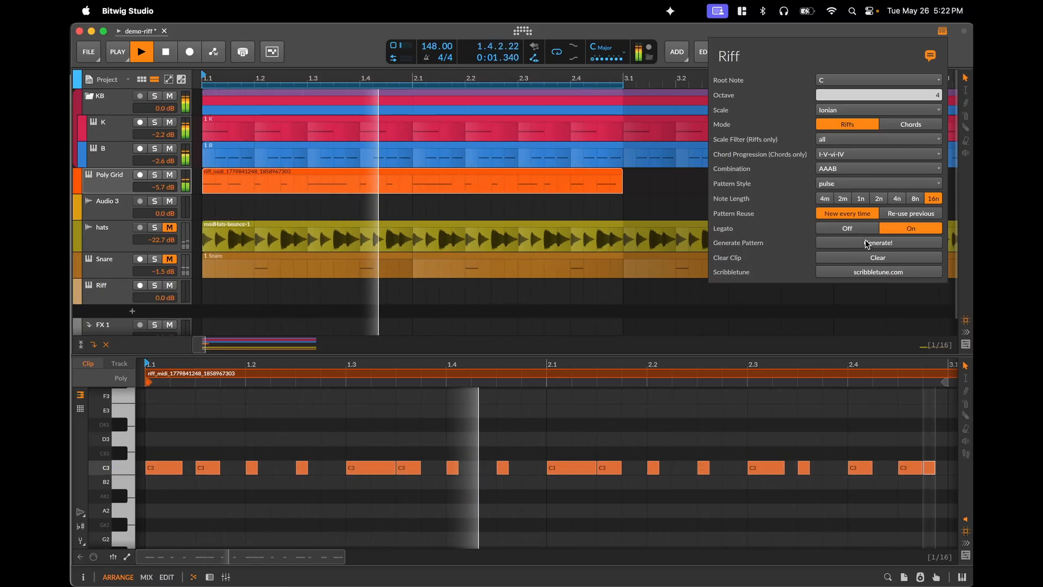
left_click(867, 243)
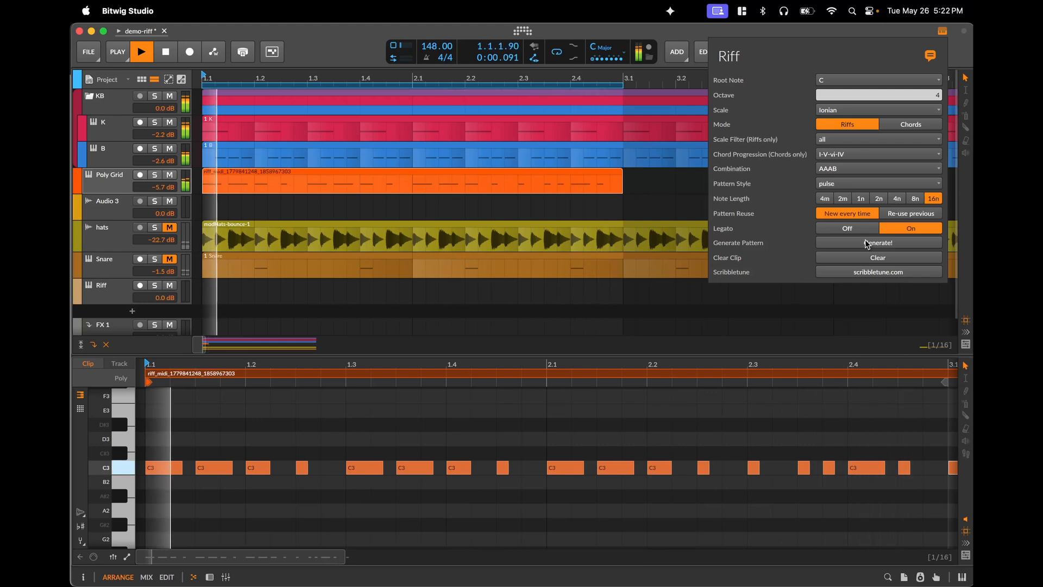
left_click(867, 243)
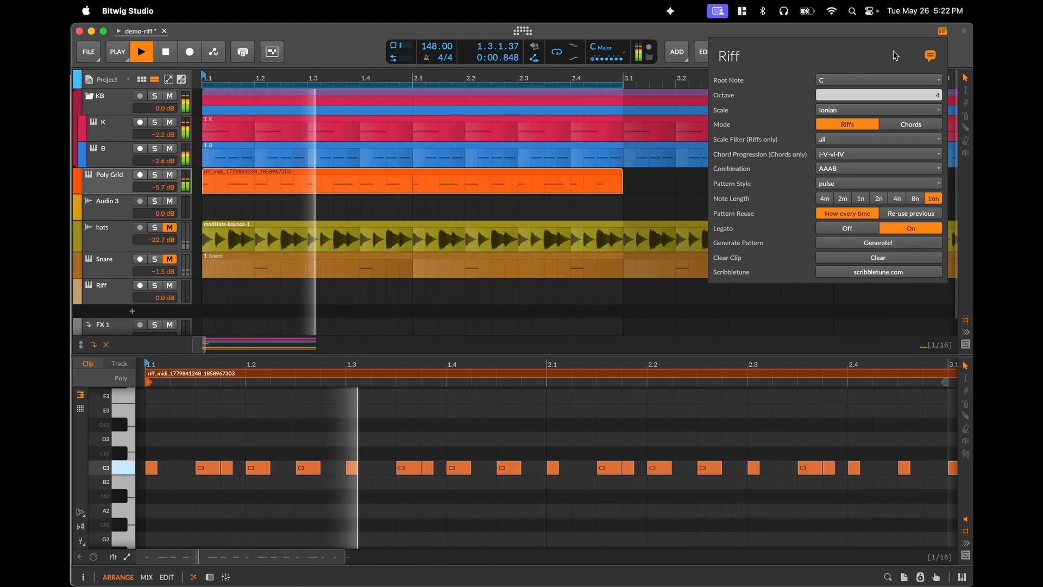
left_click(943, 31)
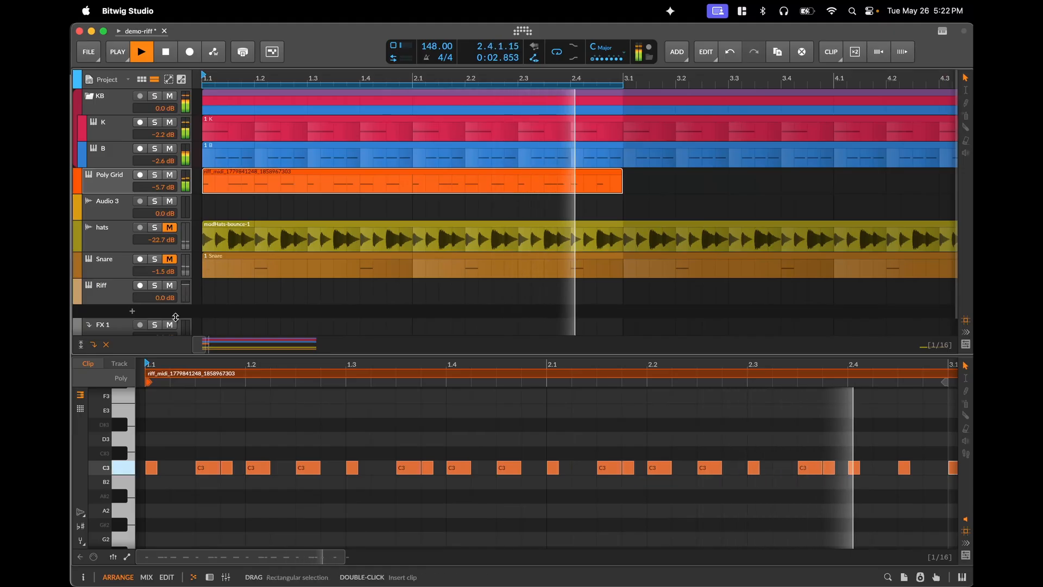
Audition the Poly Grid track in solo, and restart playback with the solo off and the hats and Snare tracks unmuted
left_click(155, 175)
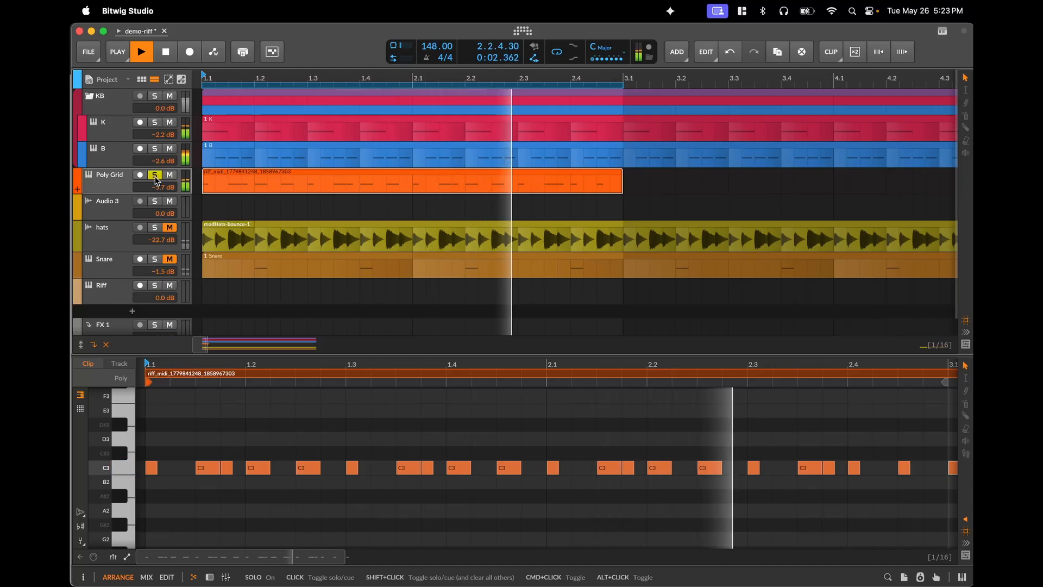
key("space")
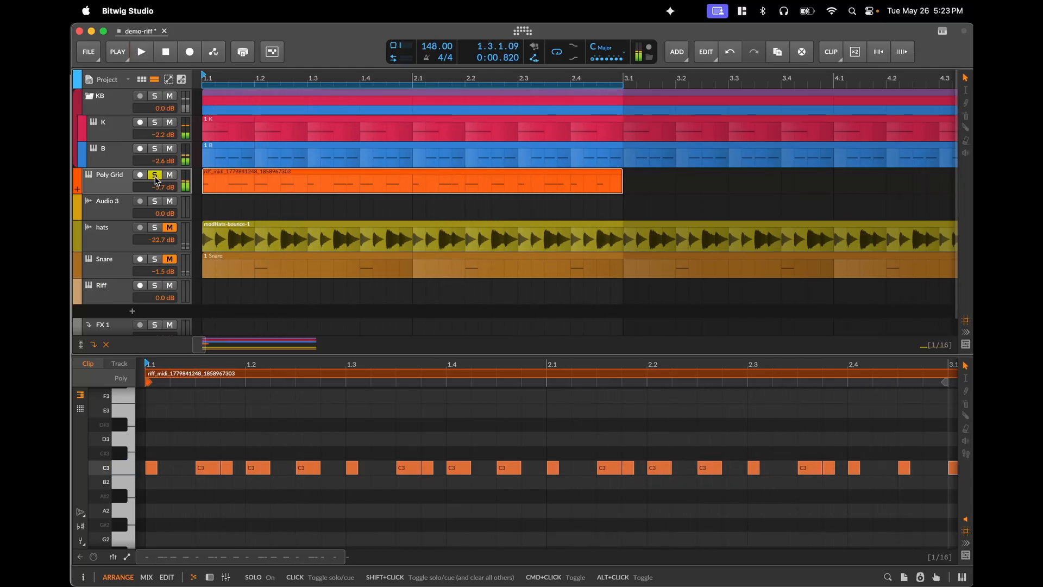
left_click(170, 228)
key("space")
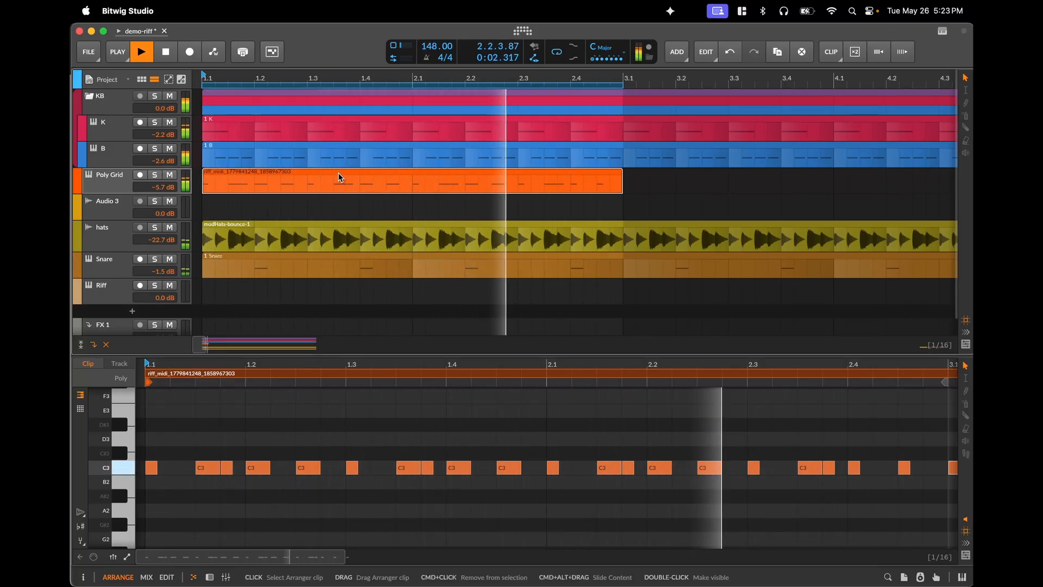
Generate five more pulse patterns for the Poly Grid clip with the Riff extension during playback, and stop playback
left_click(942, 31)
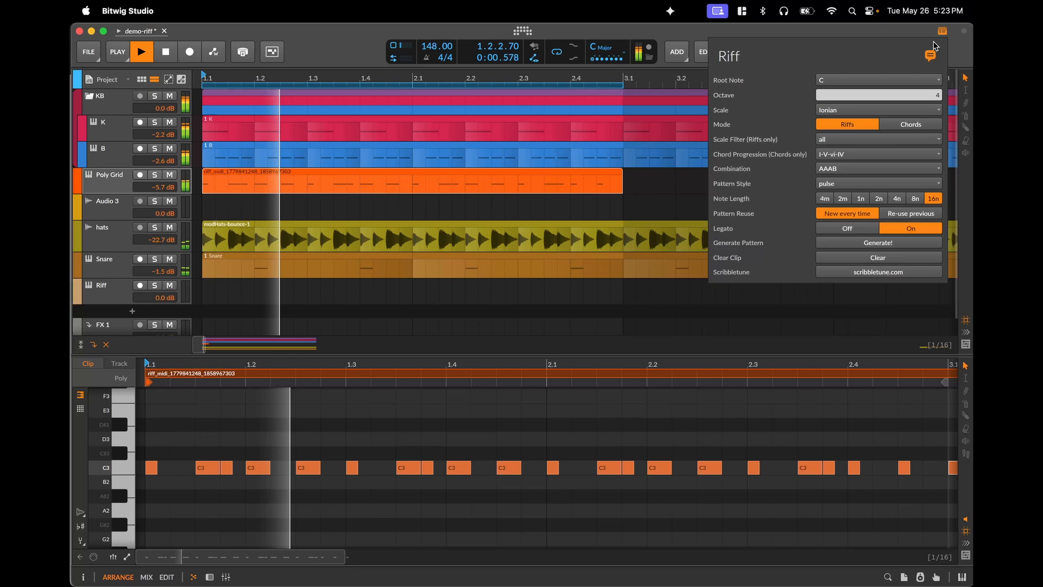
left_click(873, 243)
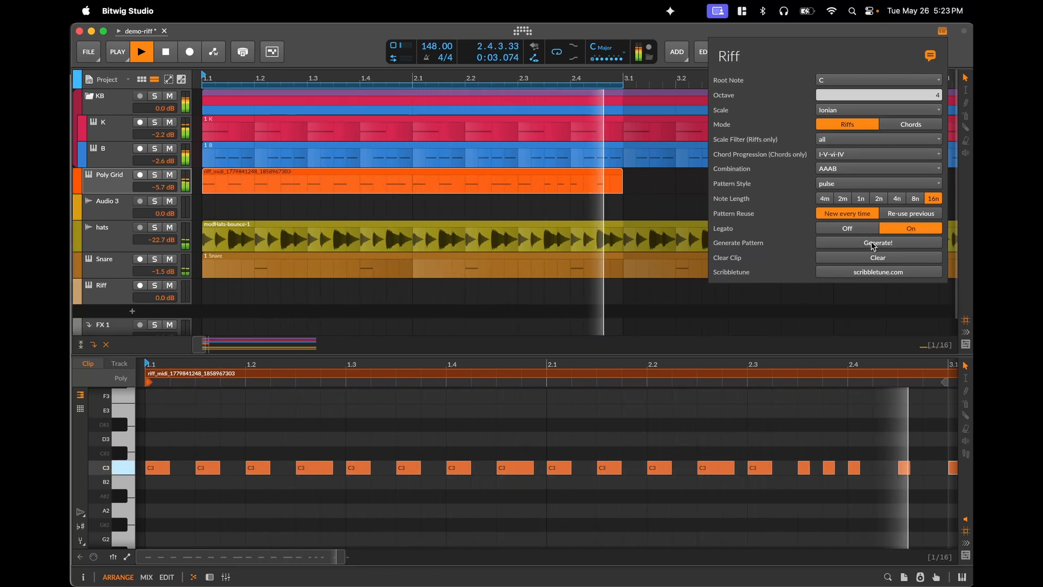
left_click(873, 243)
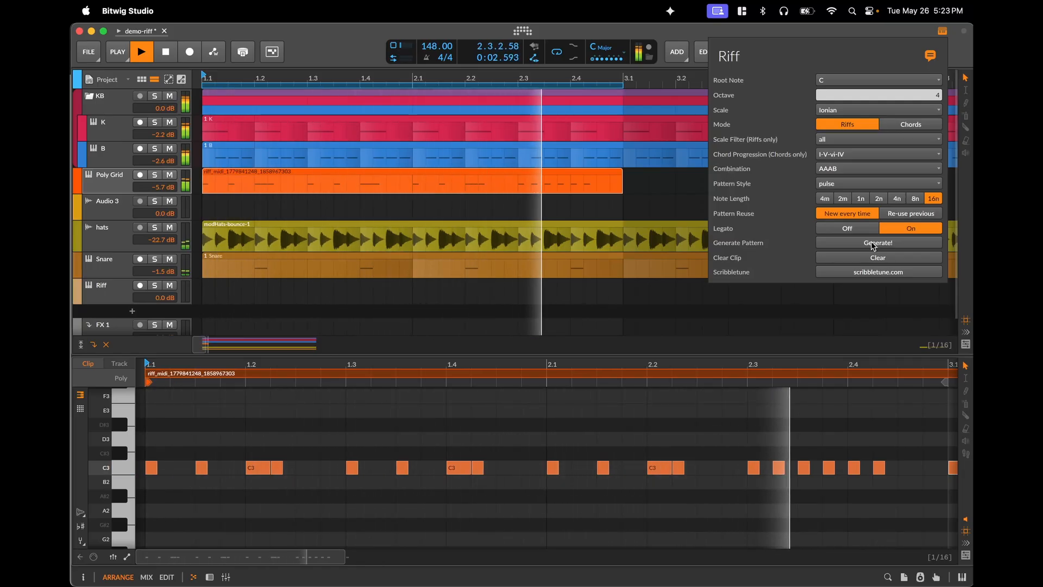
left_click(873, 244)
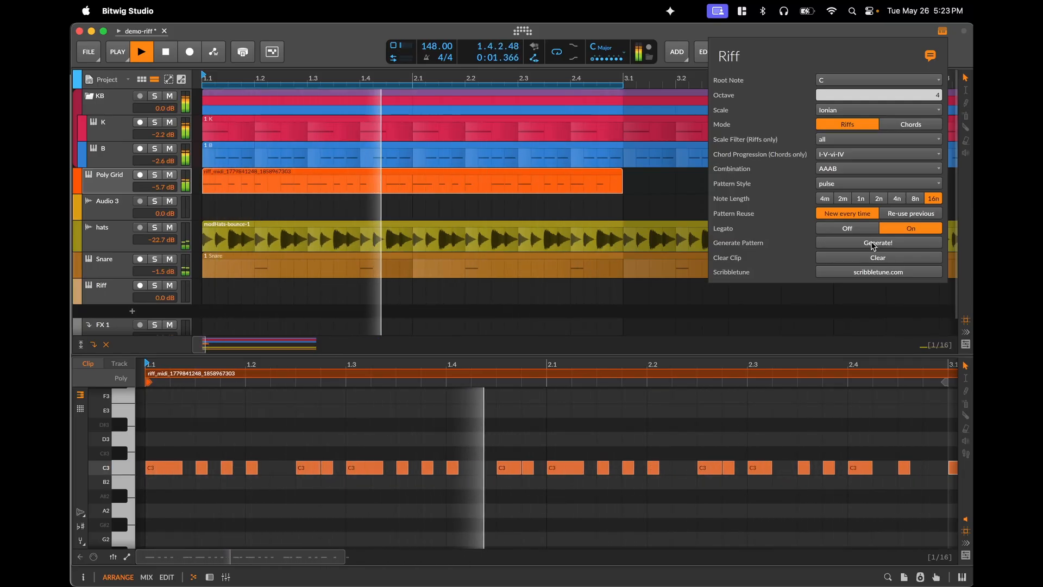
left_click(873, 244)
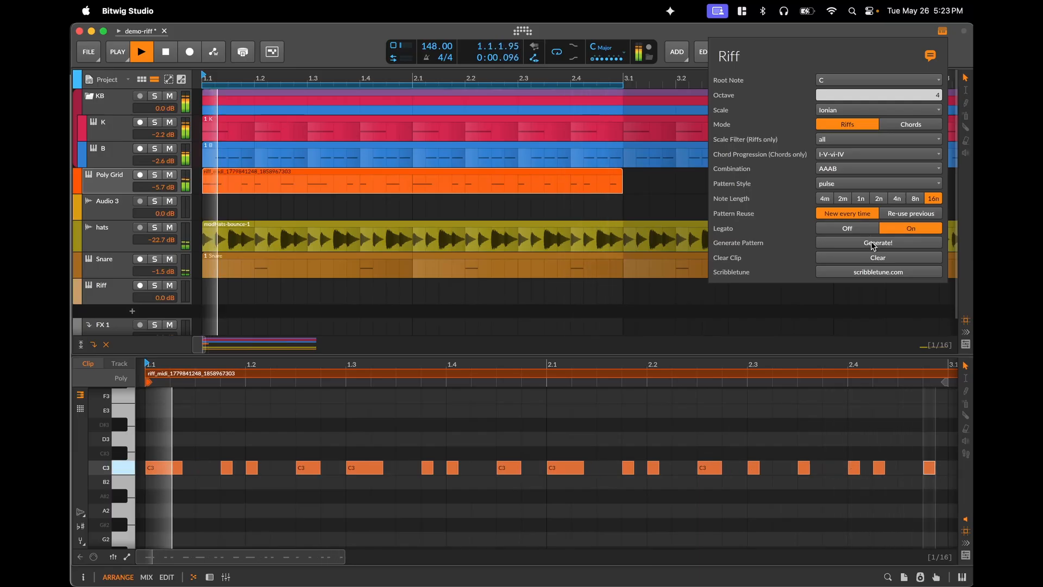
left_click(873, 244)
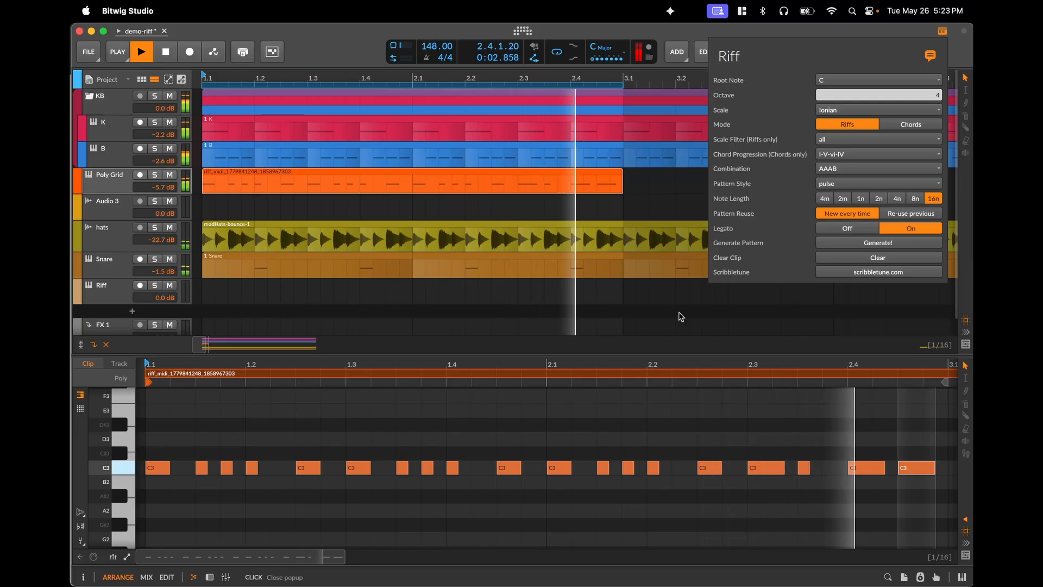
key("space")
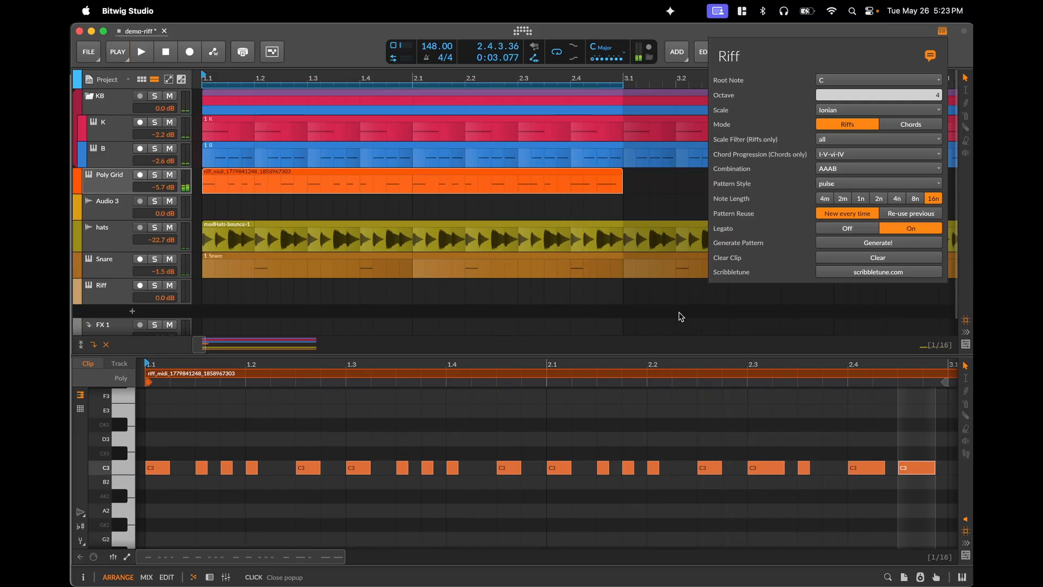
left_click(668, 329)
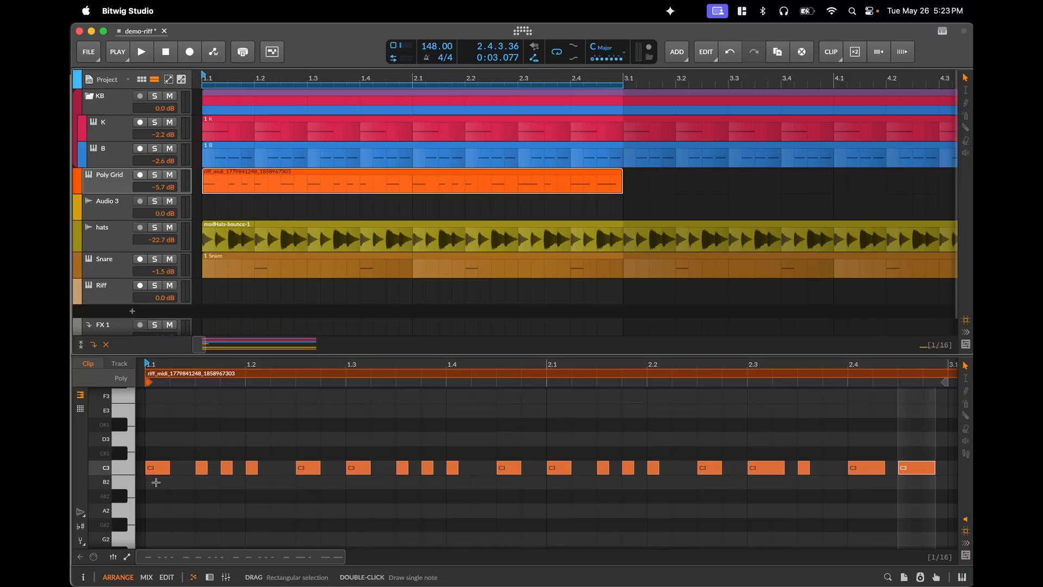
Select all the clip's C3 notes and examine the LFO, Mixer, S/H and Pitch Quantize chain in the Poly Grid patch
left_click_drag(150, 435, 910, 498)
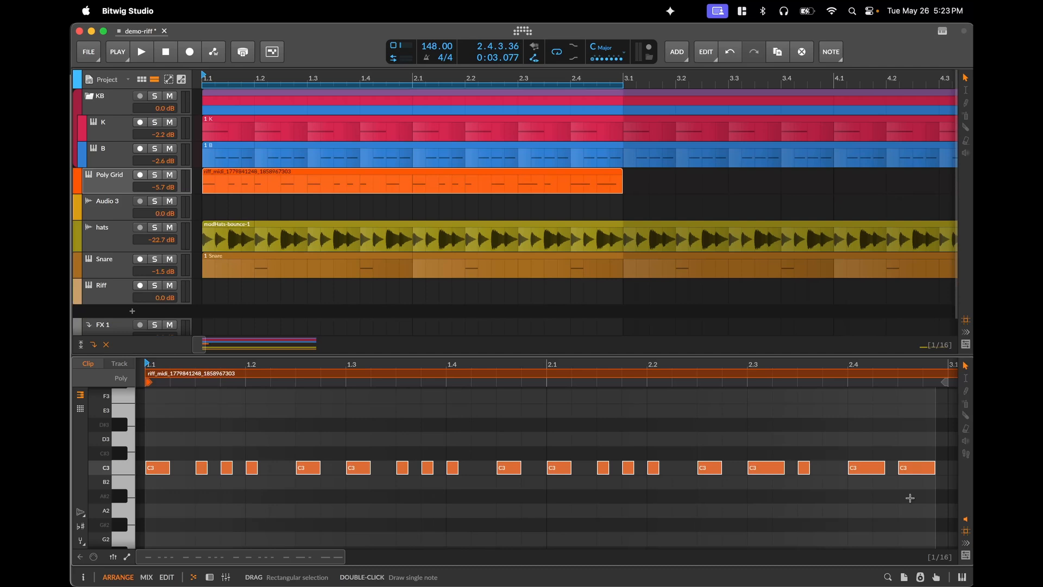
left_click(488, 176)
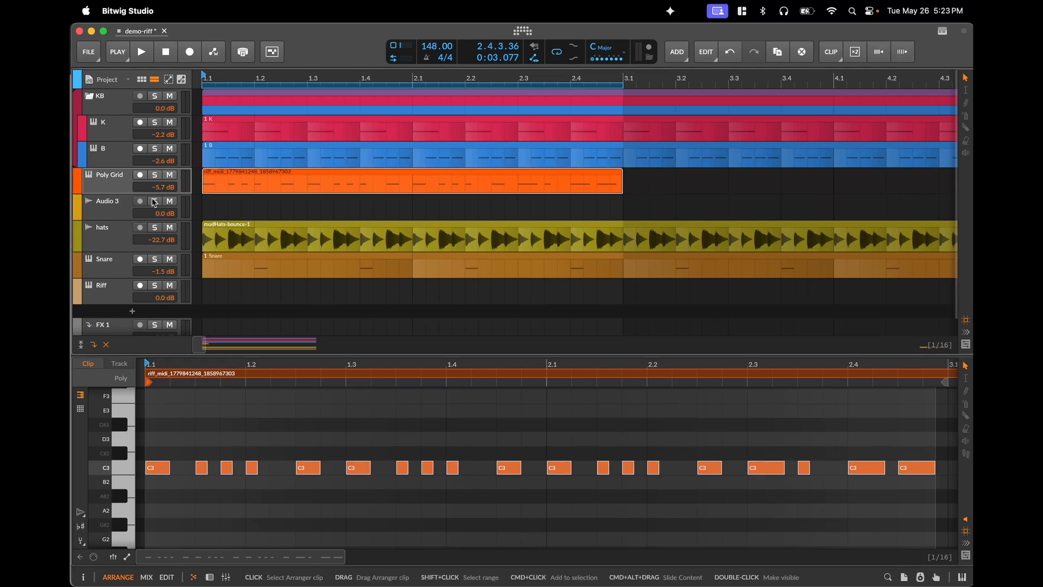
left_click(78, 176)
double_click(91, 181)
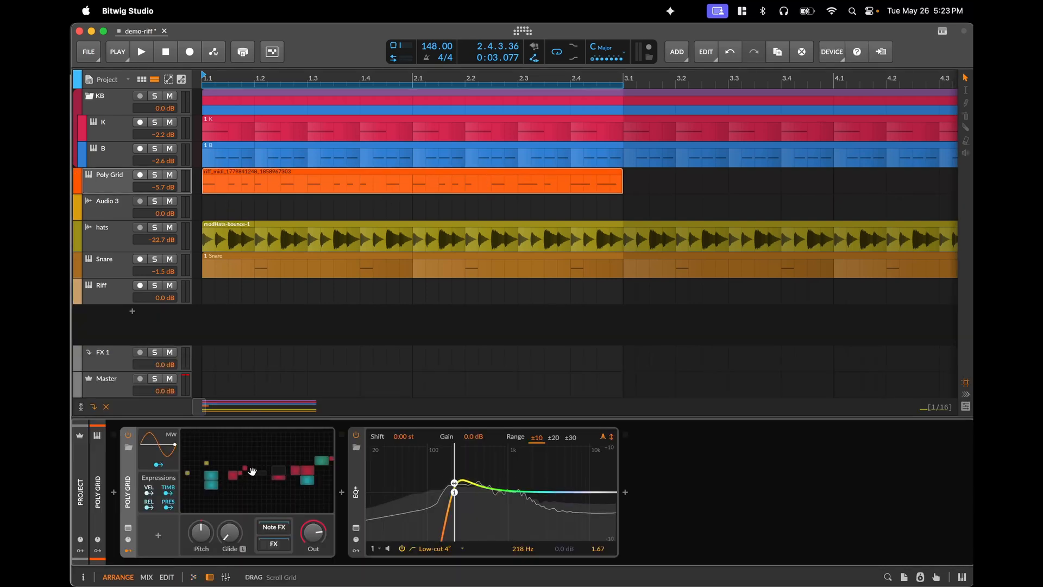
left_click(251, 471)
left_click_drag(407, 383, 625, 356)
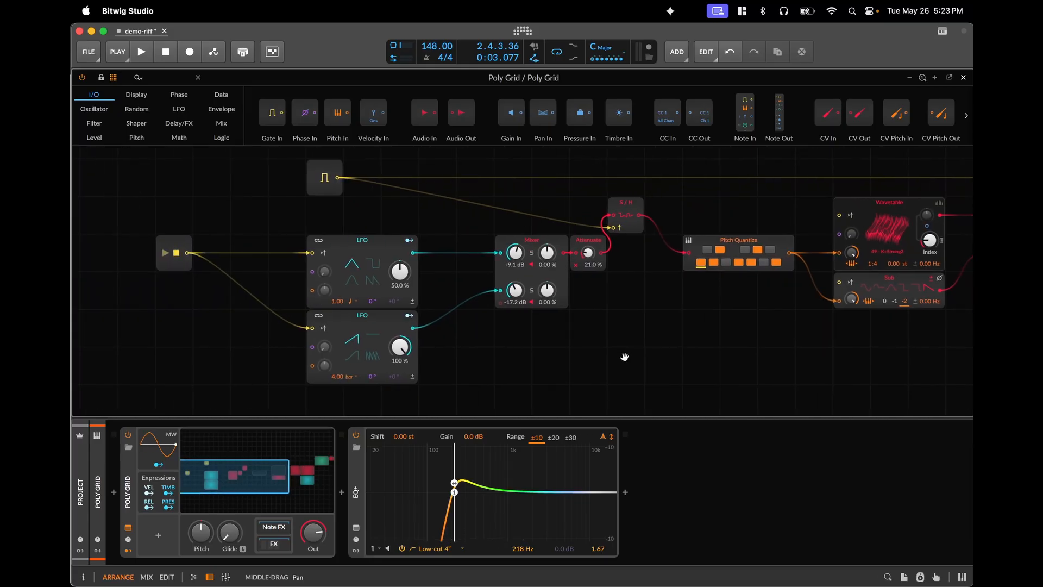
left_click(965, 78)
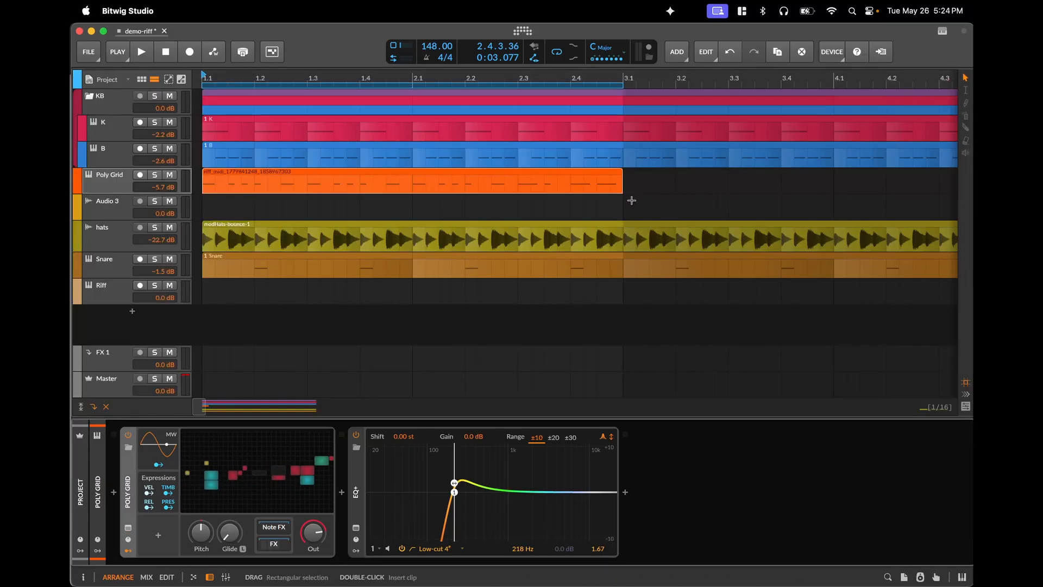
Return to the Poly Grid clip's notes and review the Pattern Style and Combination options in the Riff extension
left_click(479, 171)
double_click(480, 171)
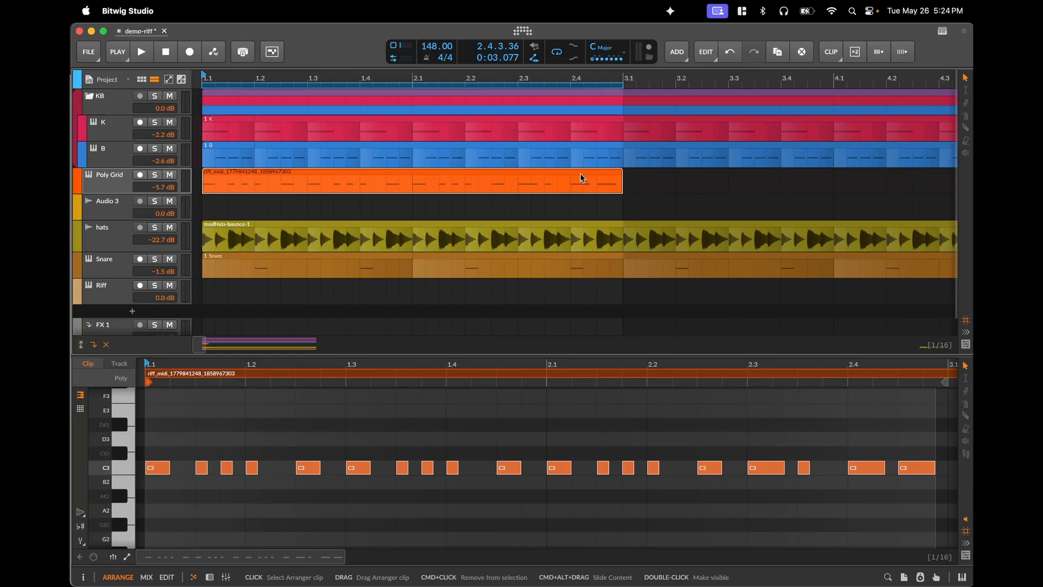
left_click(943, 30)
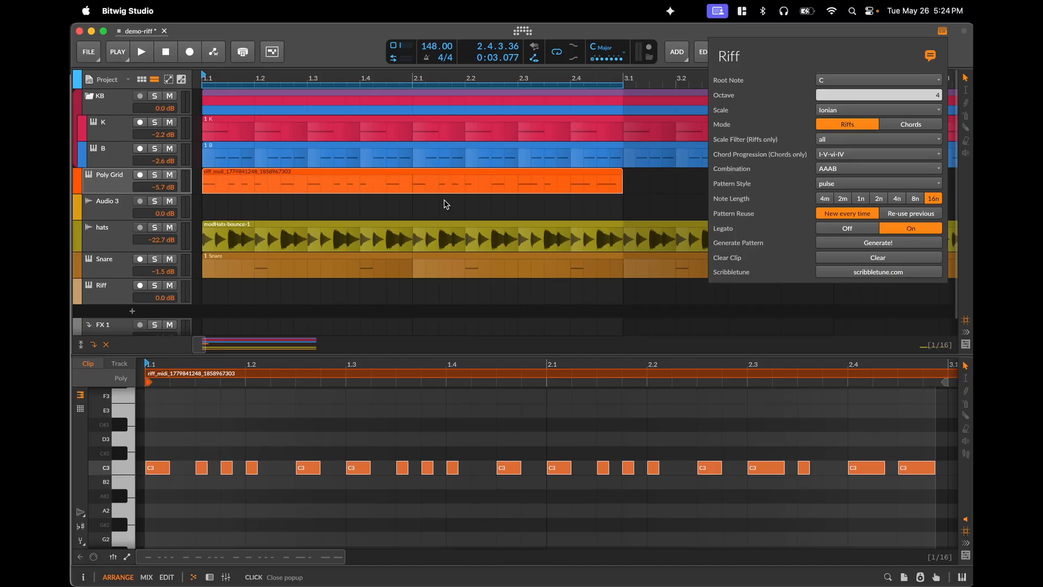
left_click(867, 179)
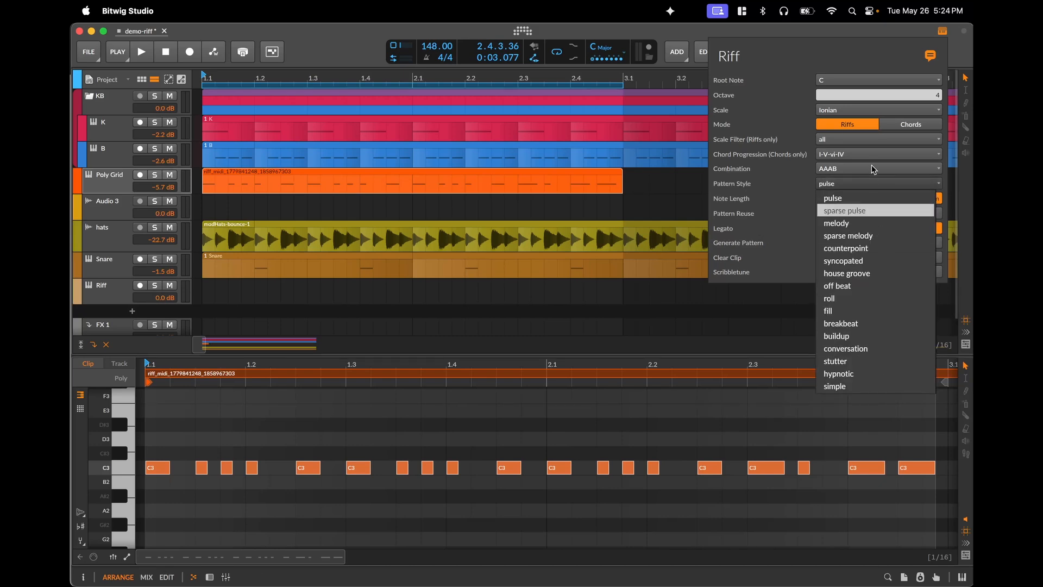
left_click(865, 168)
left_click(864, 168)
left_click(864, 170)
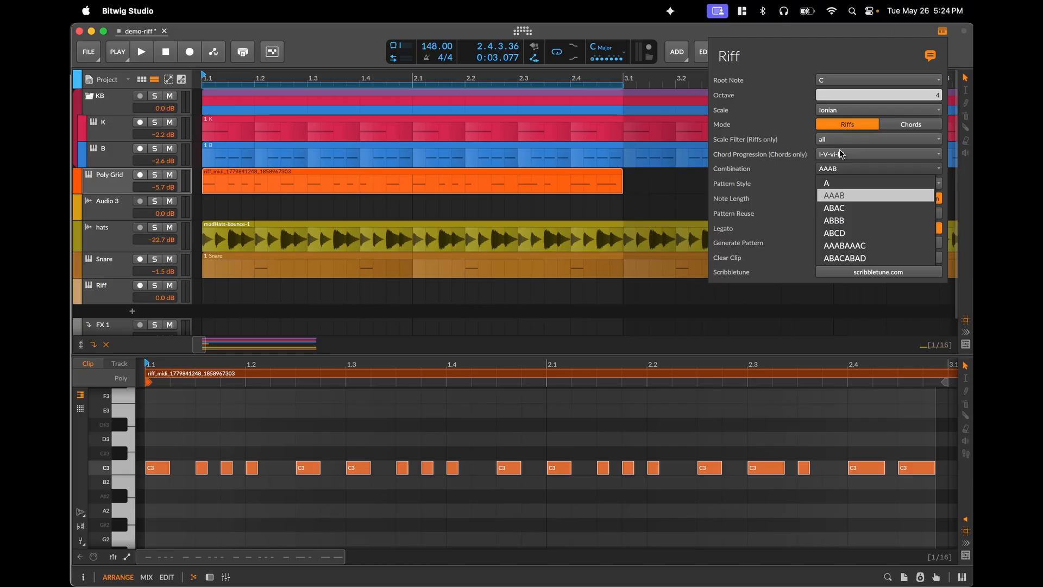
left_click(759, 203)
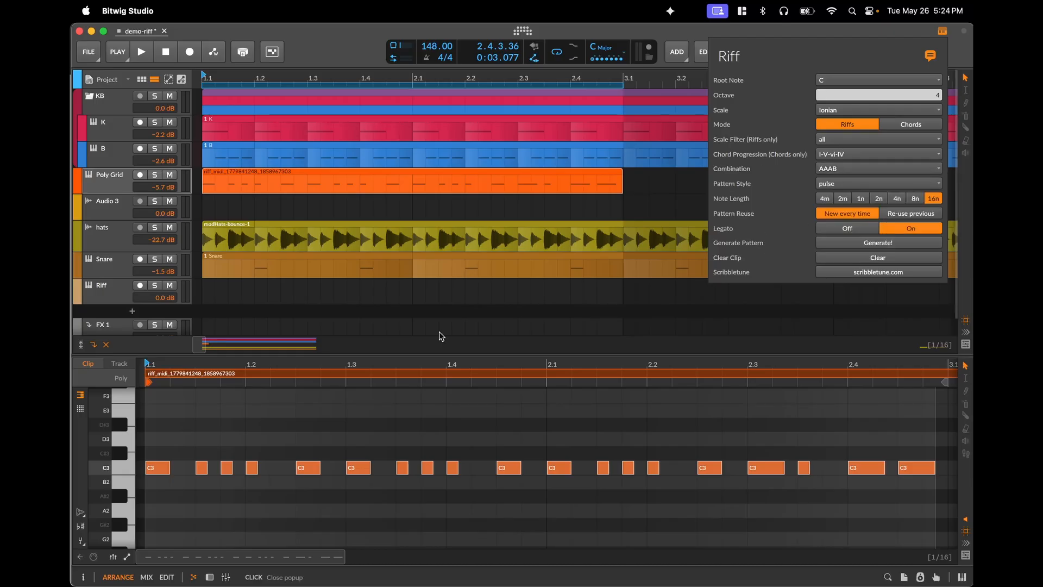
left_click(408, 304)
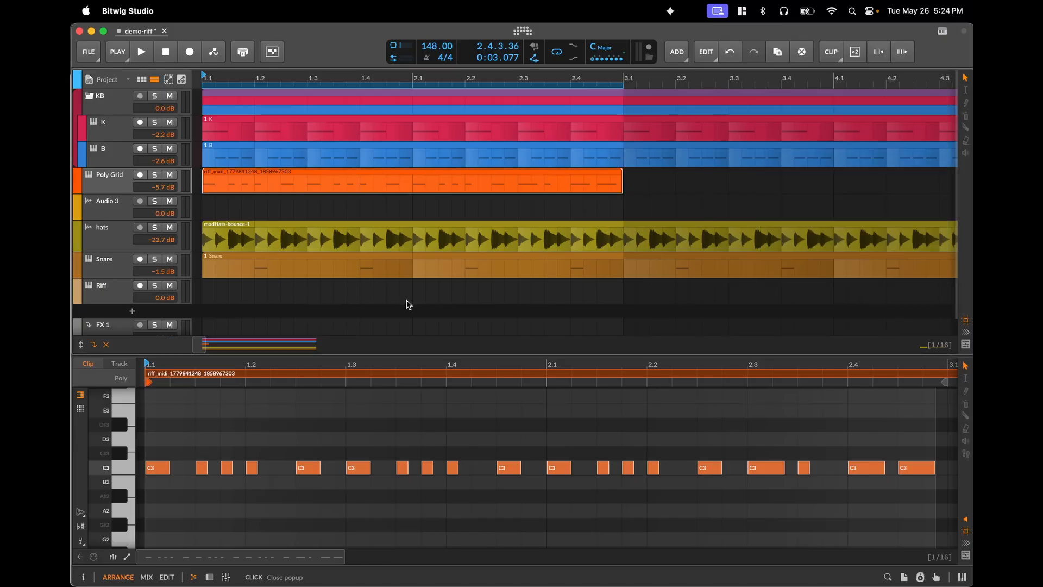